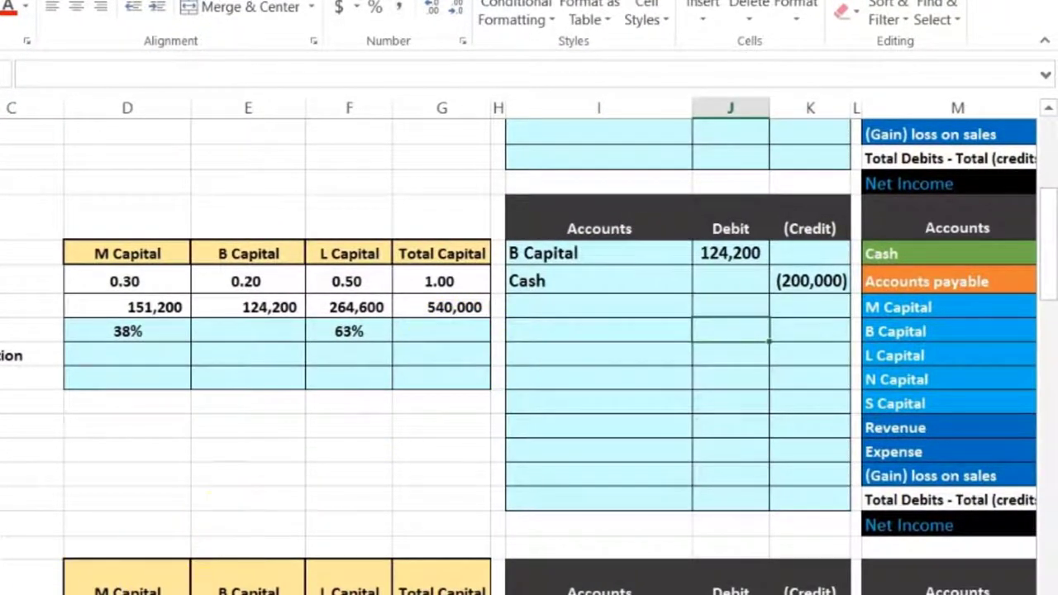
left_click(444, 355)
type("=2000")
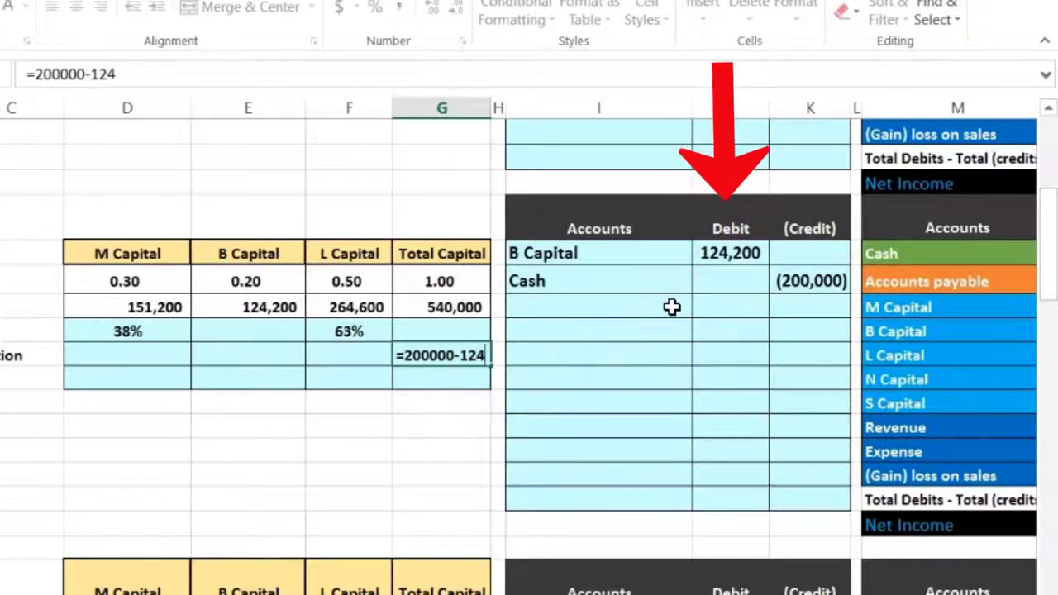
type("00")
key("Return")
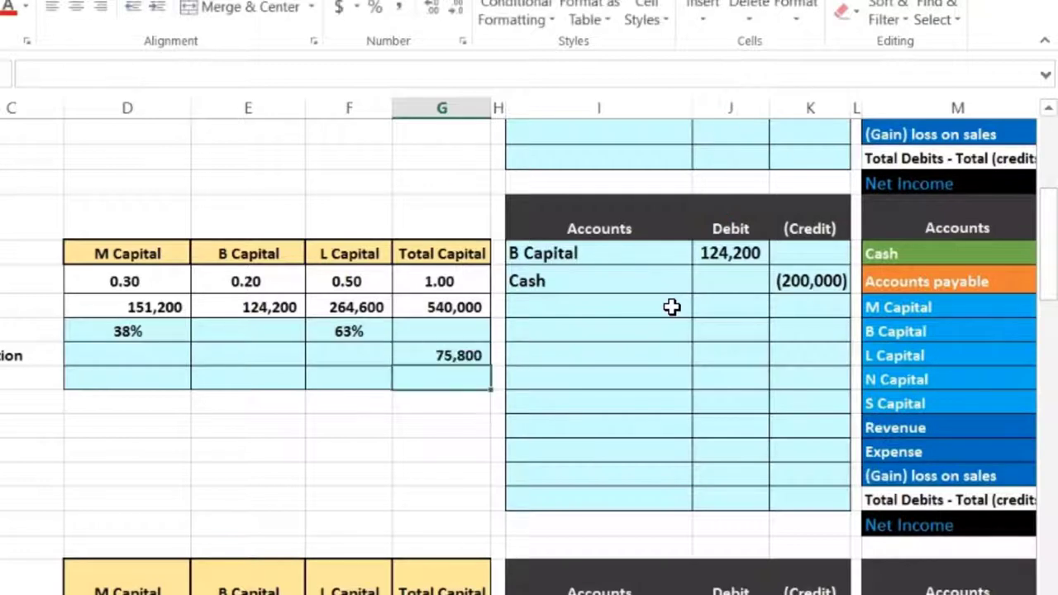
key("Up")
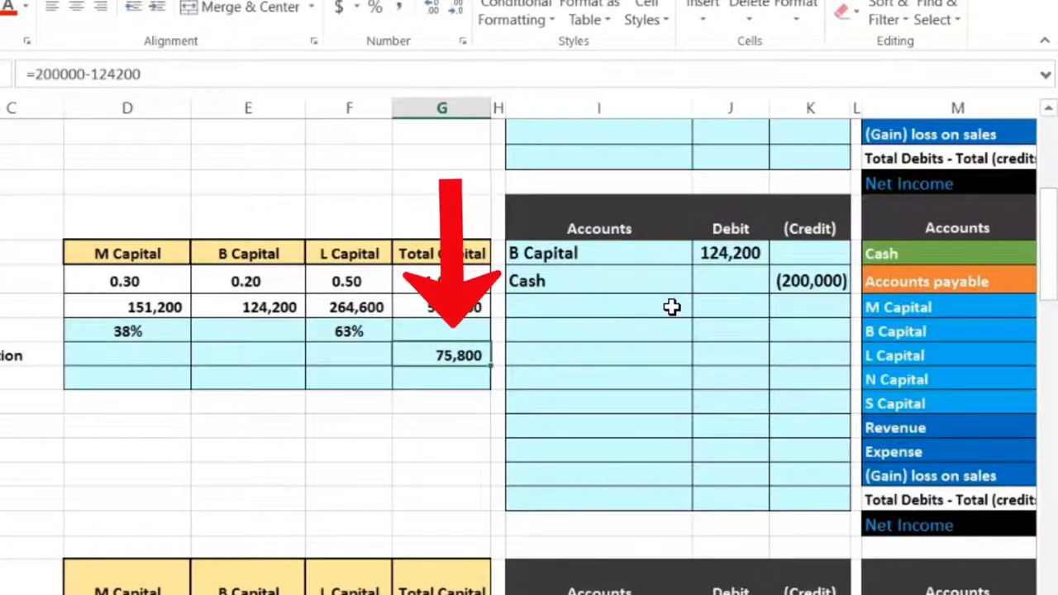
left_click_drag(727, 258, 771, 272)
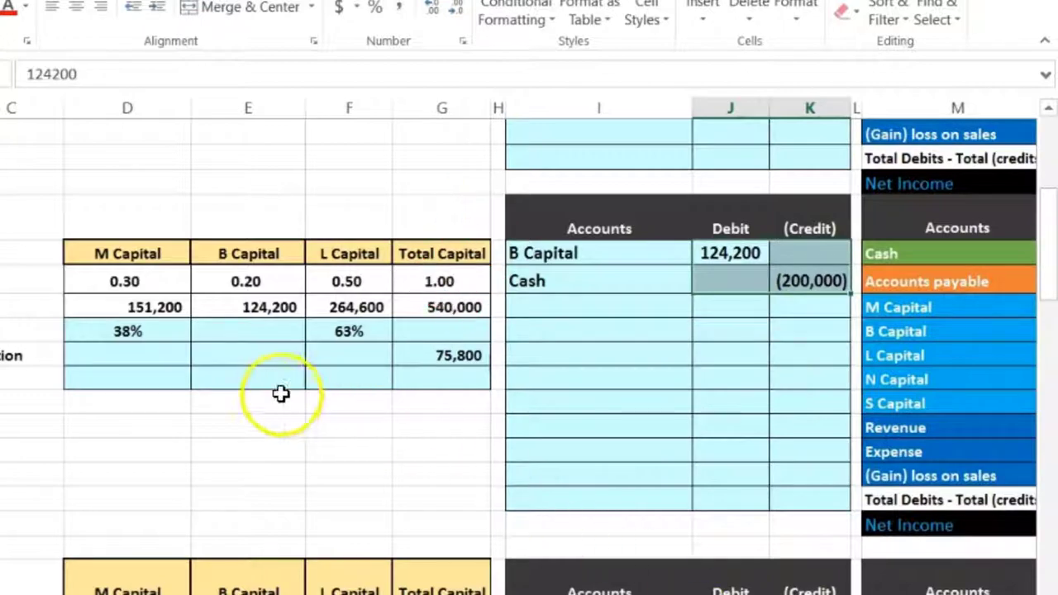
Step: Show the new income and loss ratios for M Capital and L Capital (D20 and F20) with two decimal places
left_click(148, 357)
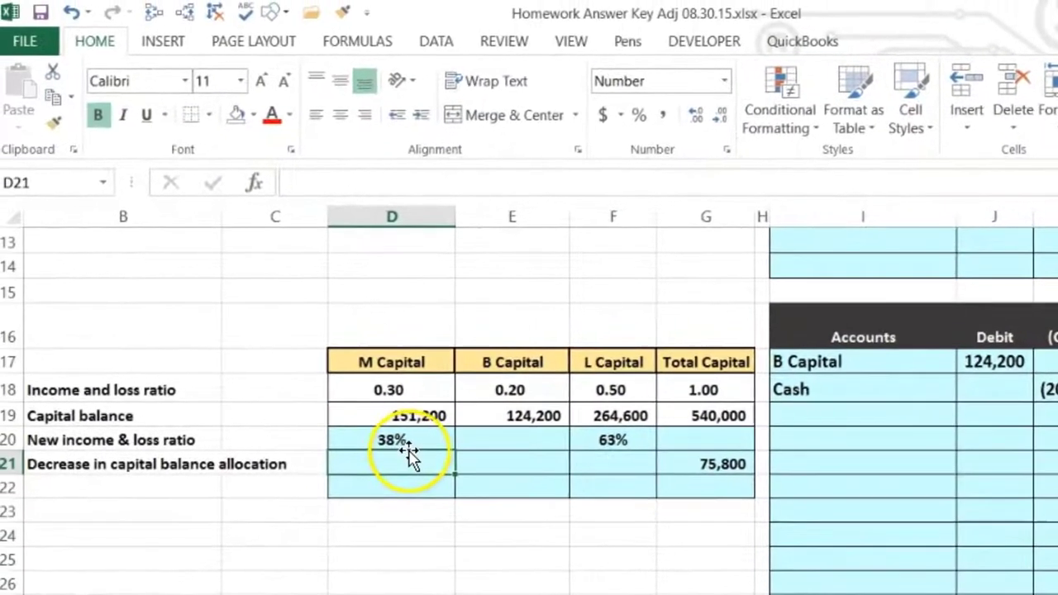
left_click(393, 439)
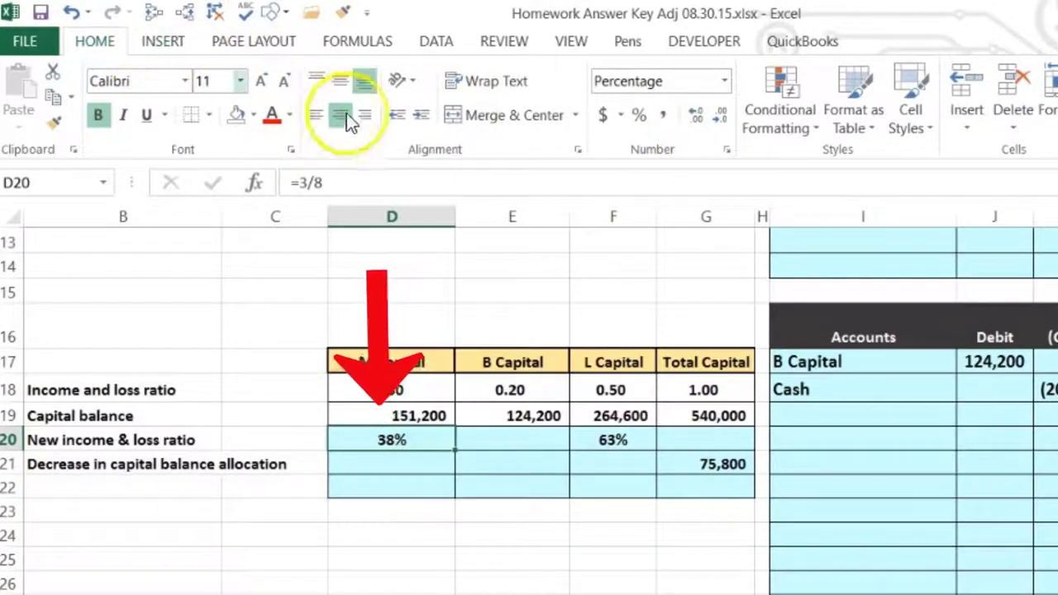
left_click(696, 118)
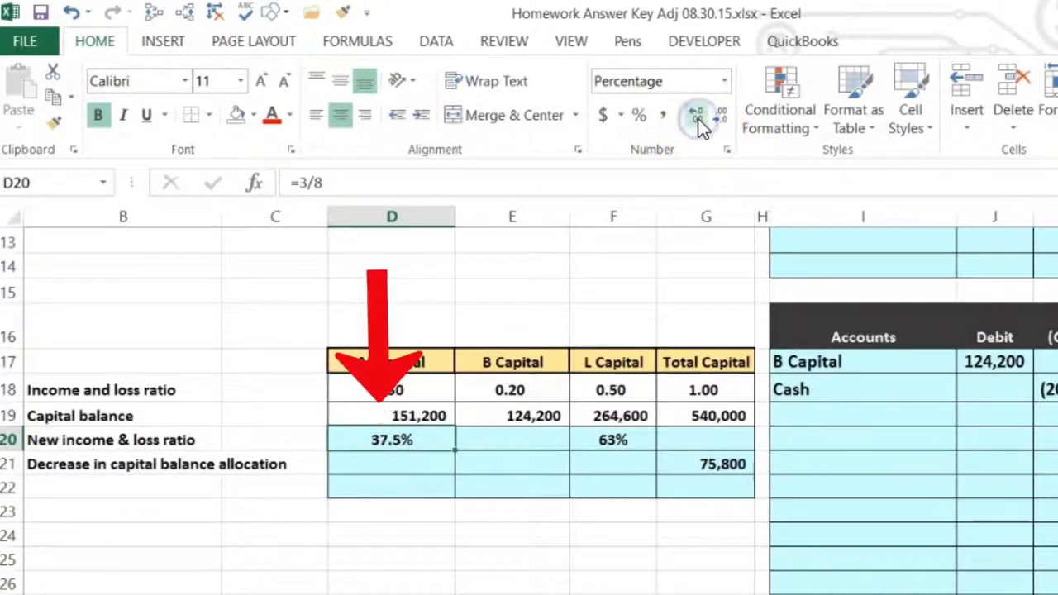
left_click(696, 118)
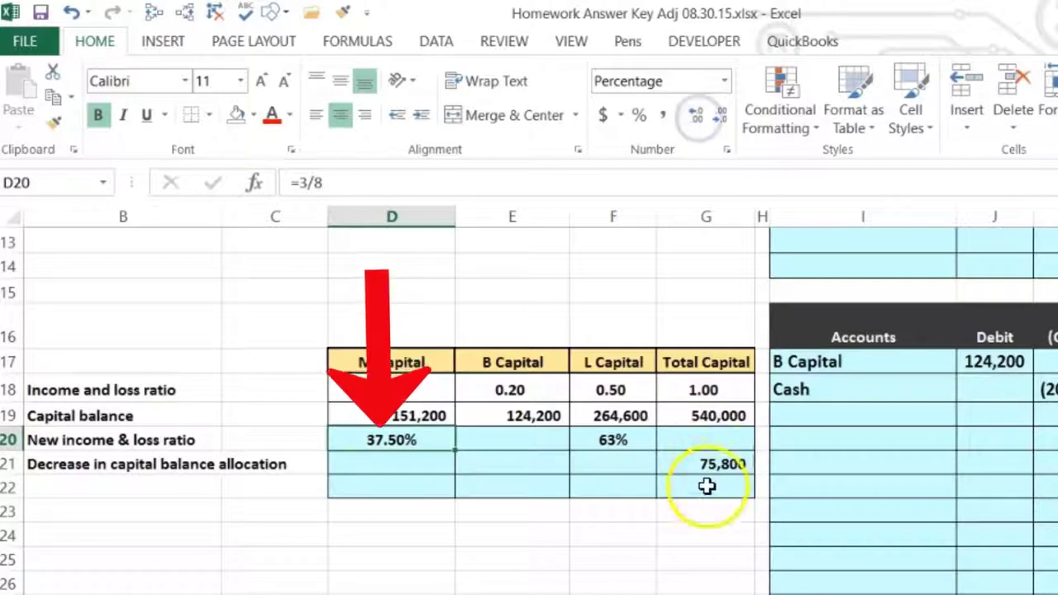
left_click(628, 442)
left_click(695, 114)
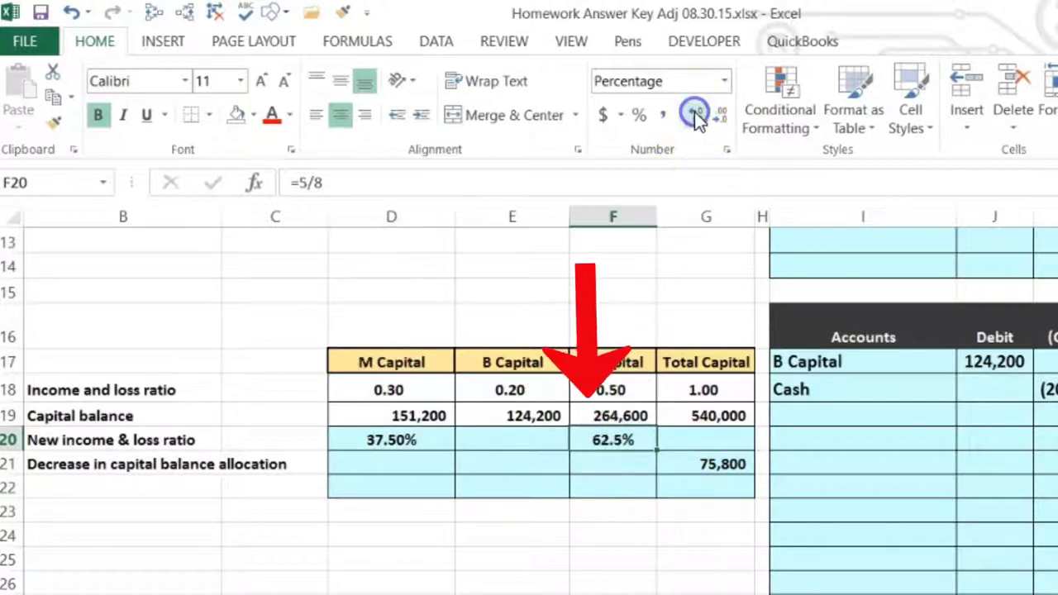
left_click(695, 114)
Step: Total the new income and loss ratios in G20 with =SUM(D20:F20) and format the result as a percentage
left_click(723, 446)
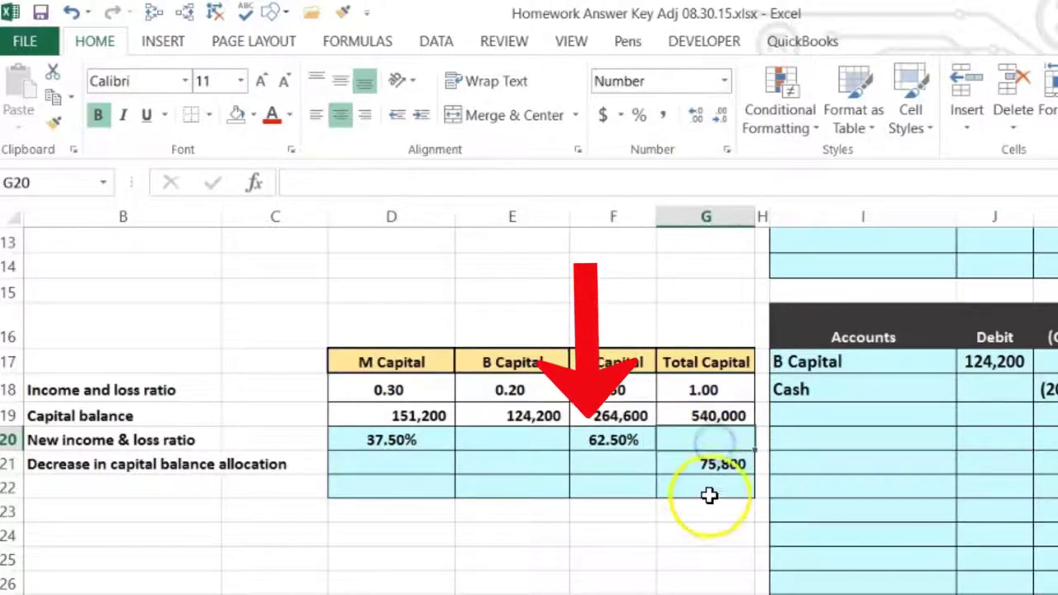
type("=sum(")
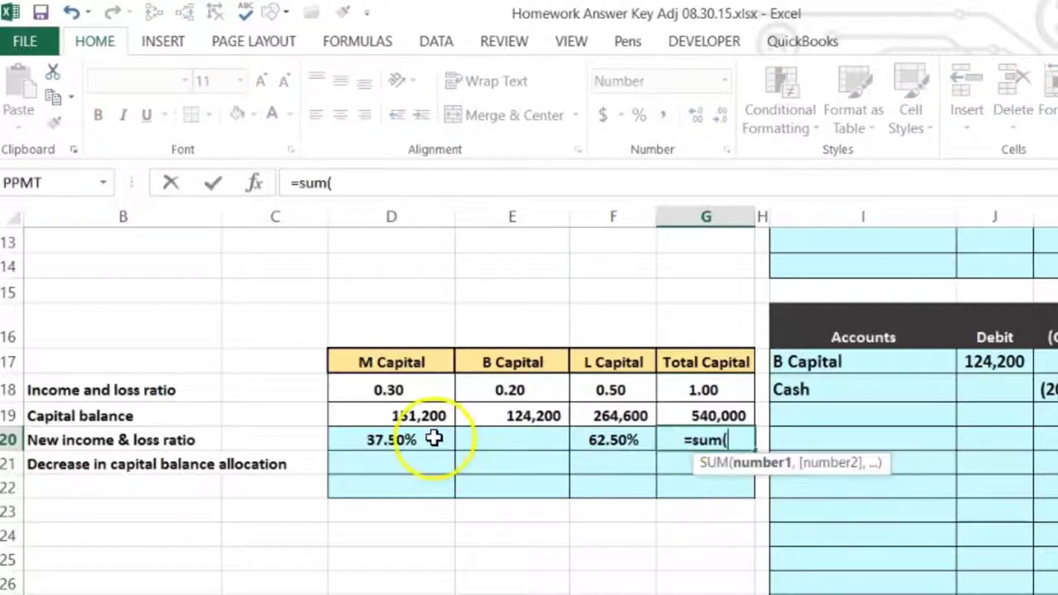
left_click_drag(434, 439, 602, 441)
key("Return")
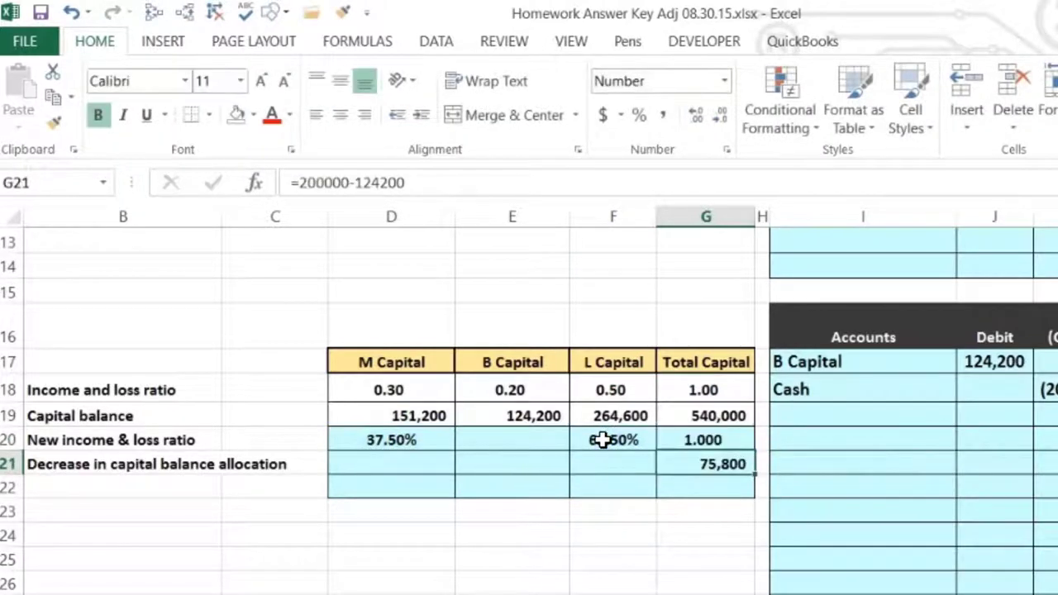
key("Up")
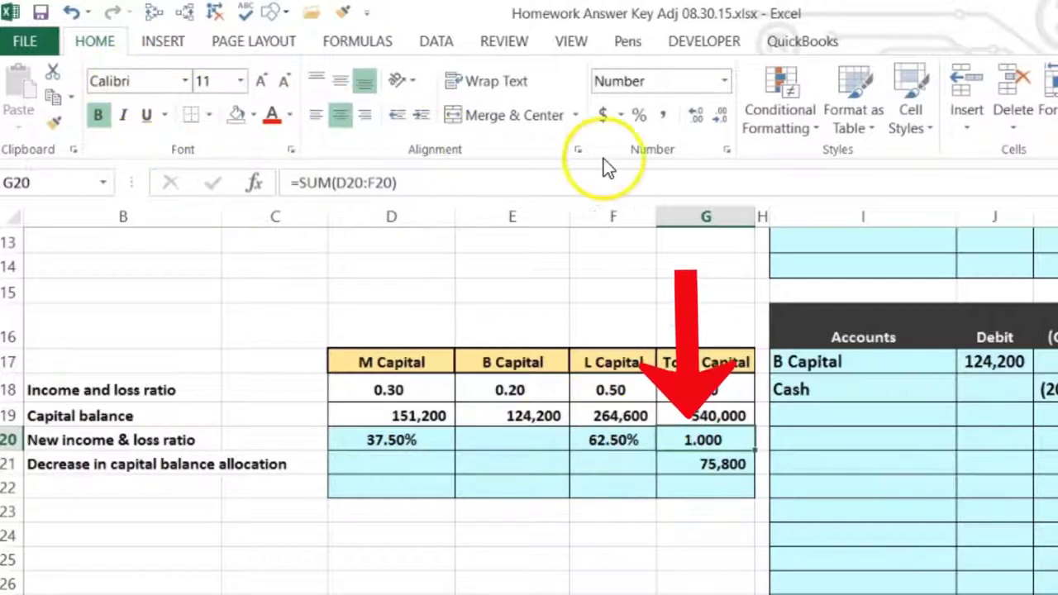
left_click(639, 115)
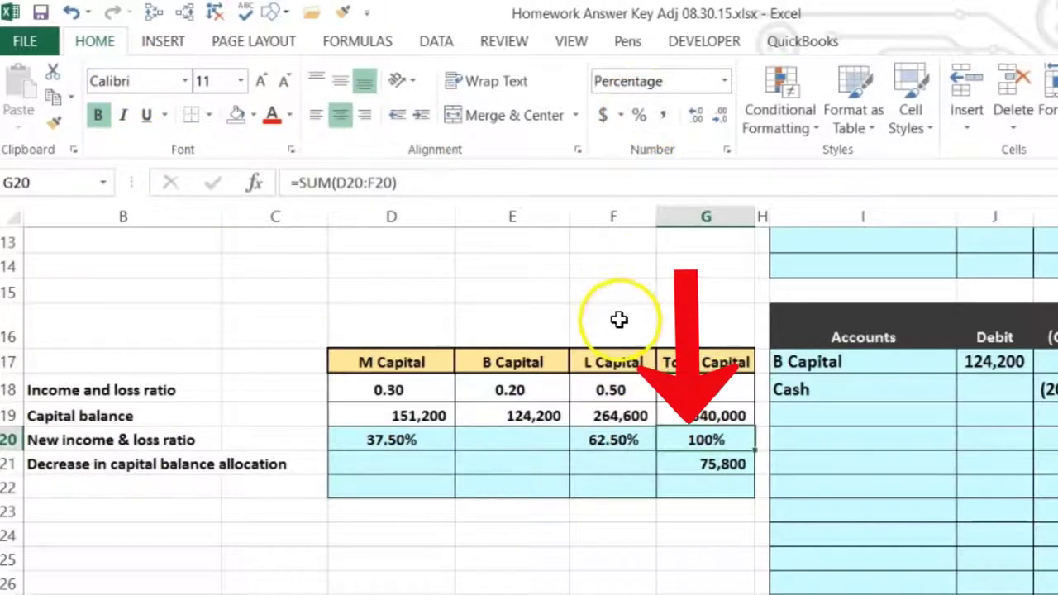
Step: Calculate M Capital's share of the decrease in D21 with the formula =G21*D20
left_click(413, 465)
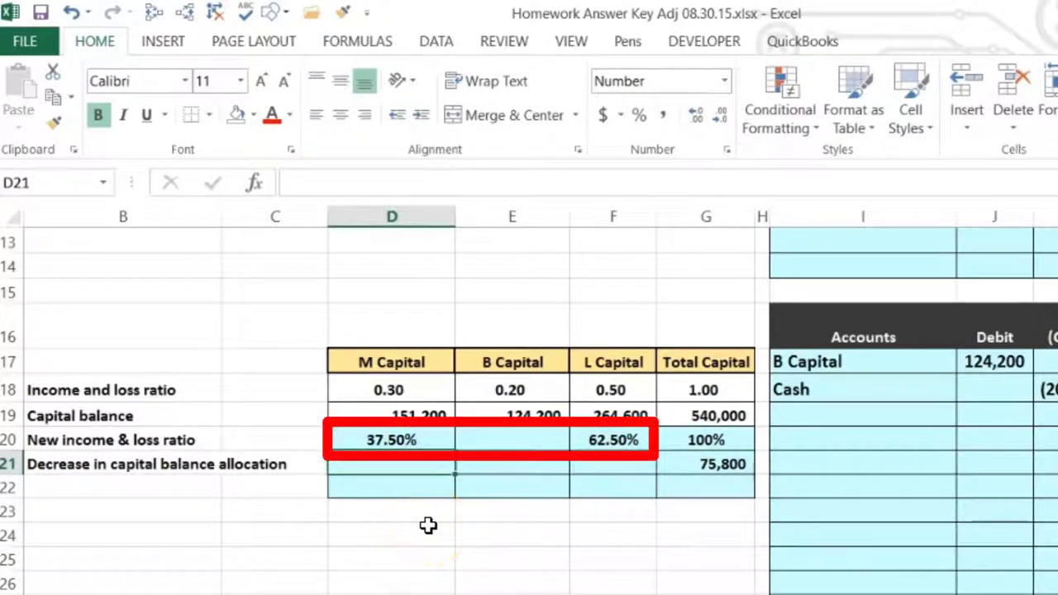
left_click(620, 465)
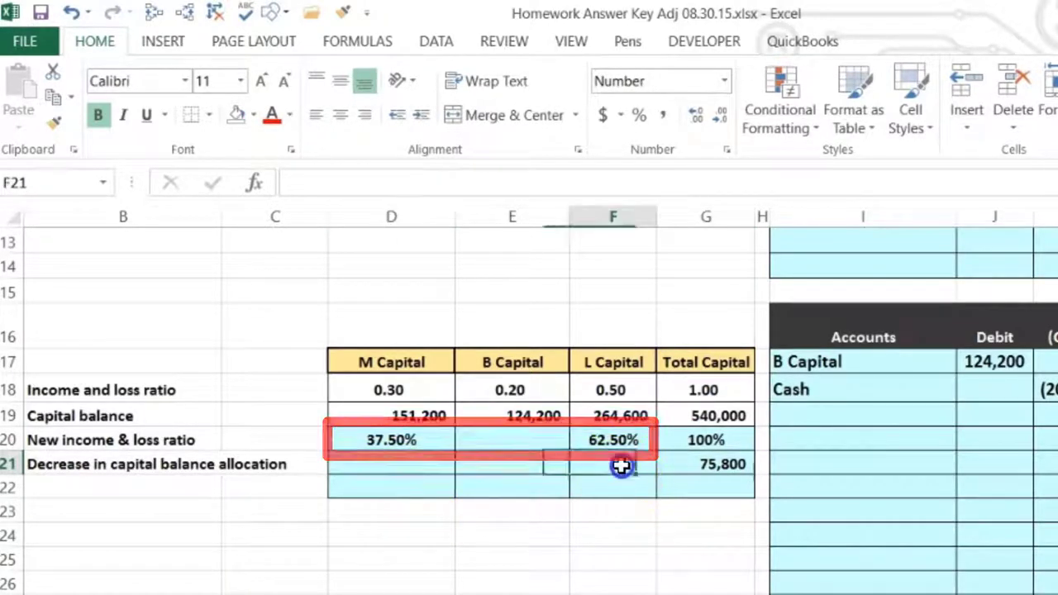
left_click(407, 464)
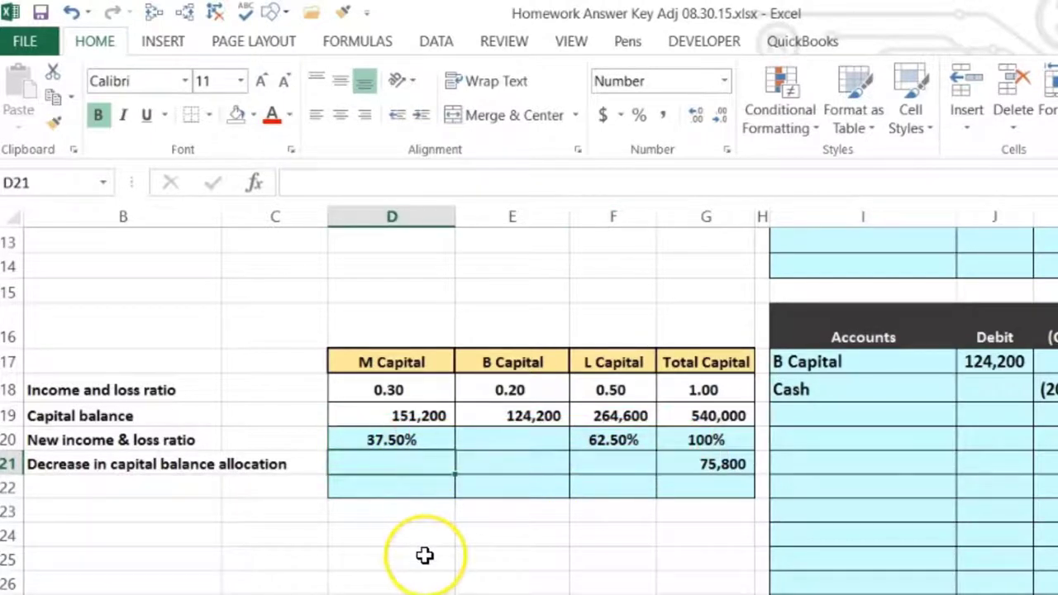
type("=")
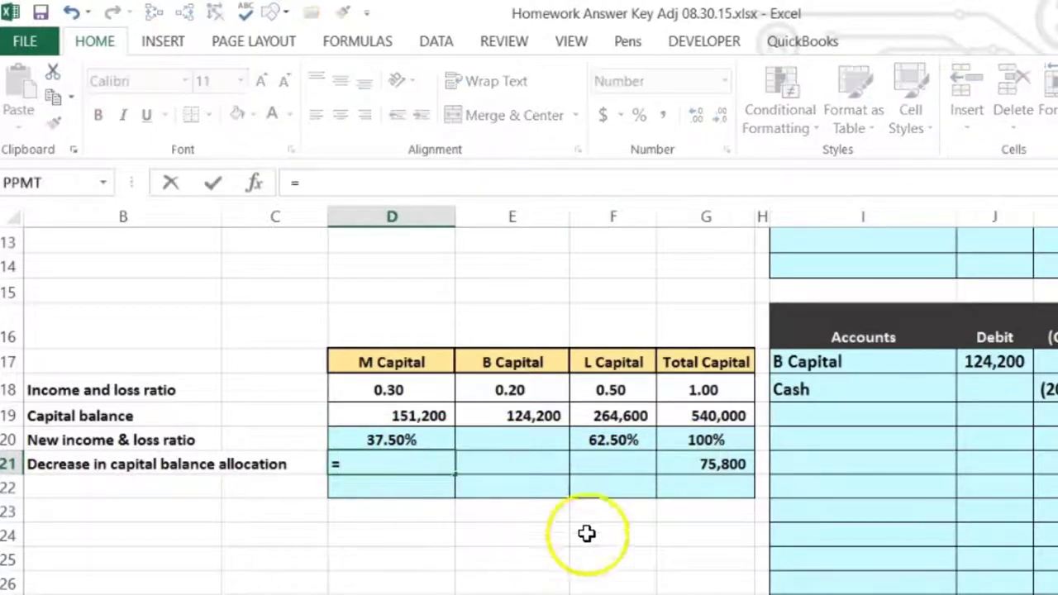
left_click(697, 466)
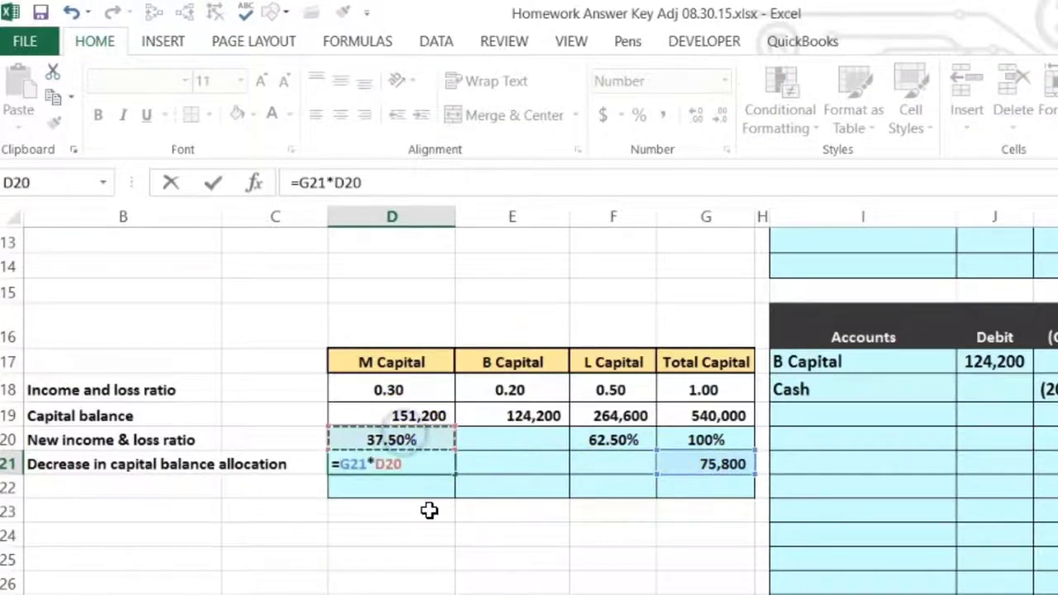
key("Return")
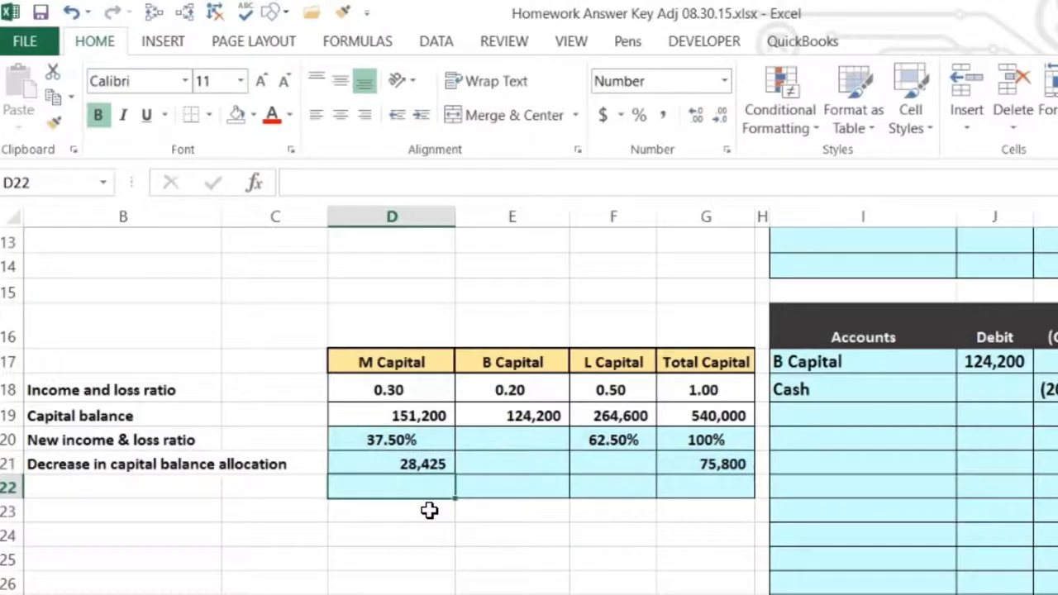
key("Up")
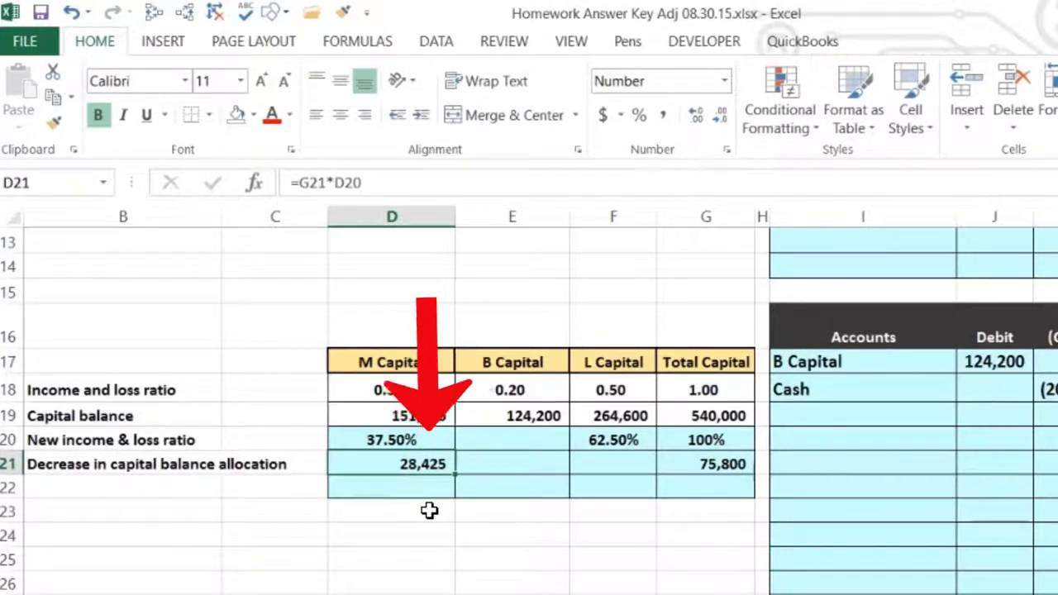
Step: Calculate L Capital's share of the decrease in F21 with =G21*F20, and check the sum of D21:F21
key("Right")
key("Right")
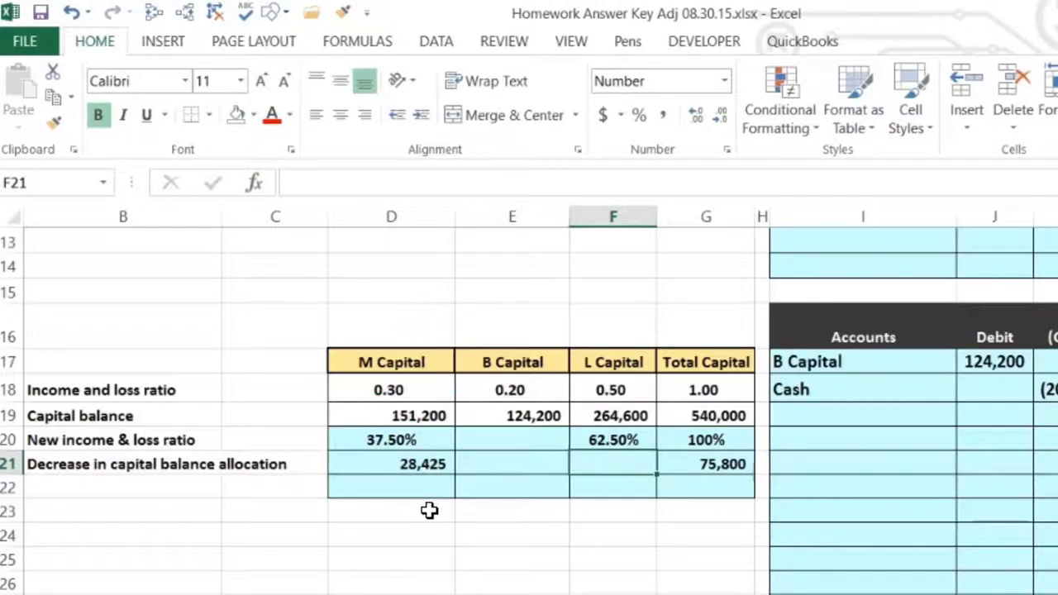
type("=")
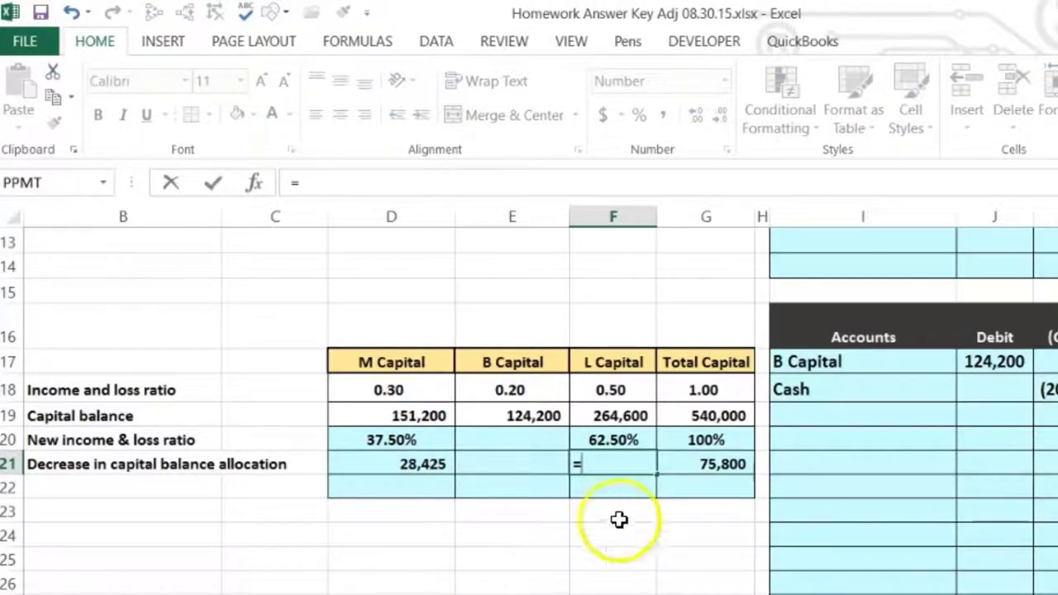
left_click(701, 462)
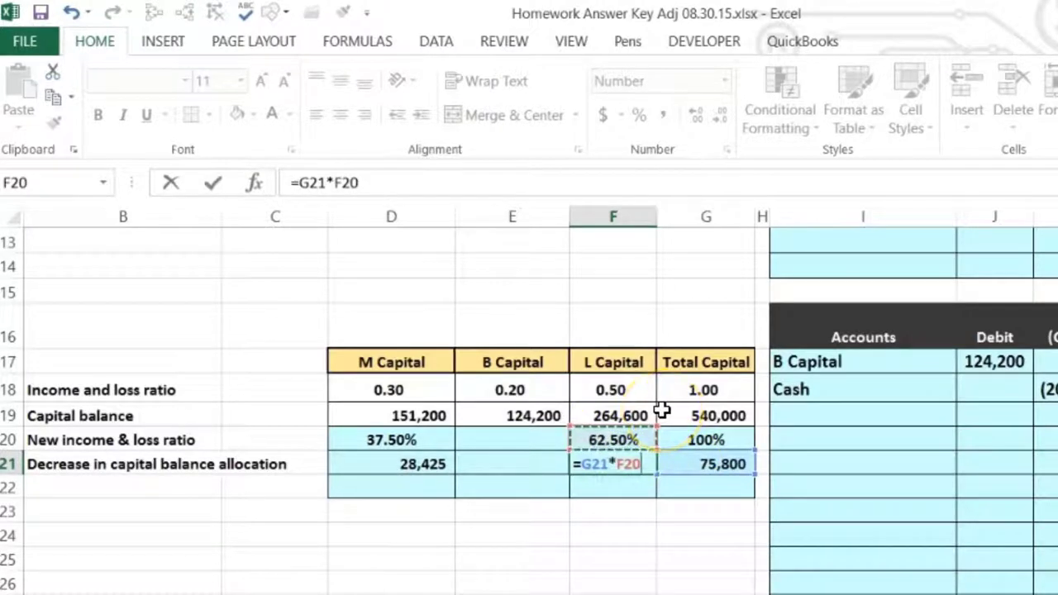
key("Return")
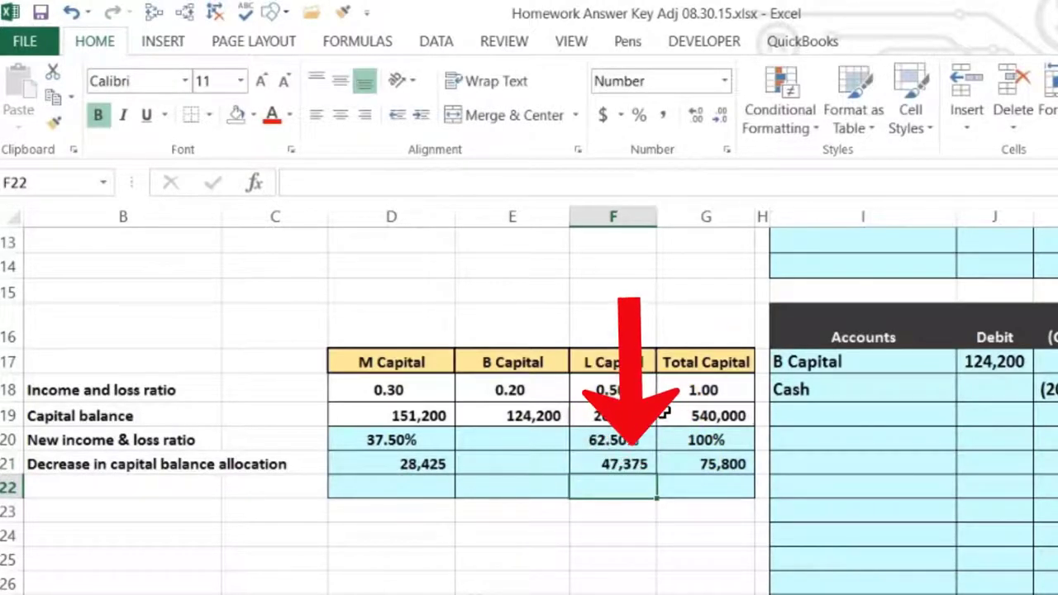
left_click_drag(427, 460, 587, 466)
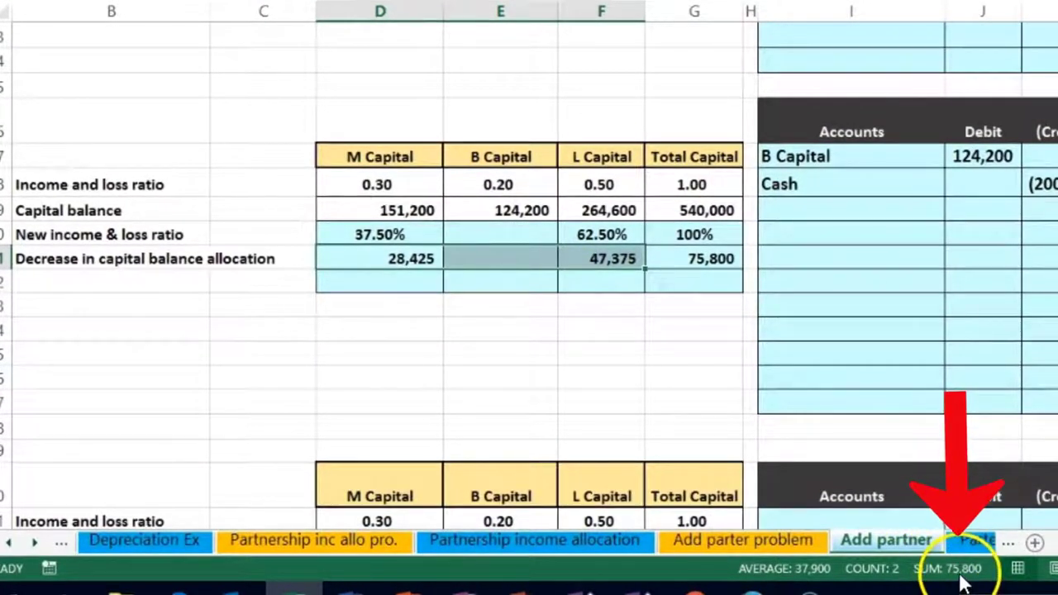
Step: Calculate M Capital's remaining balance in D22 with the formula =D19-D21
left_click(405, 281)
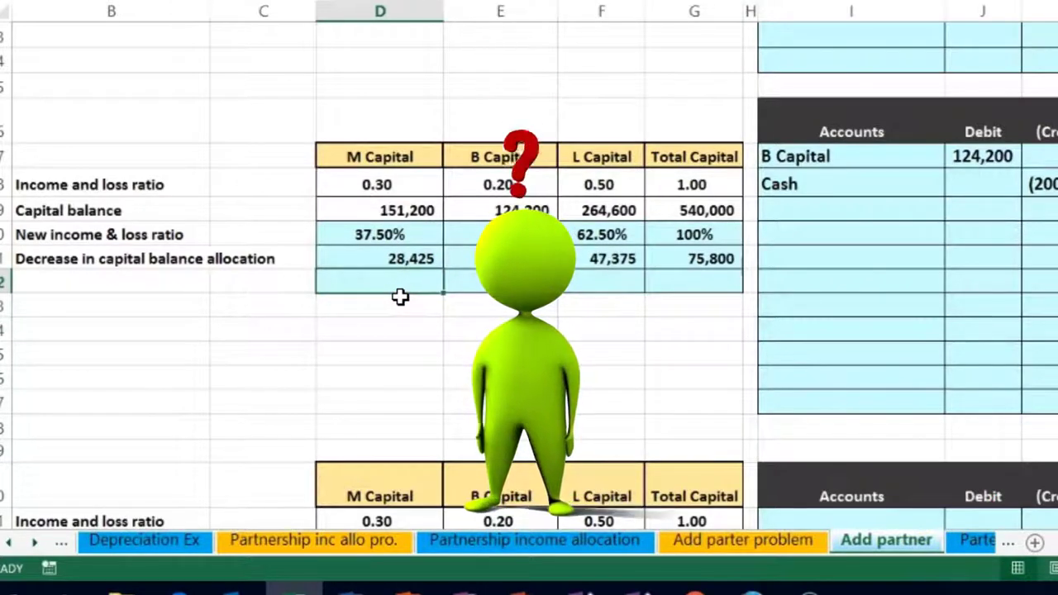
type("=")
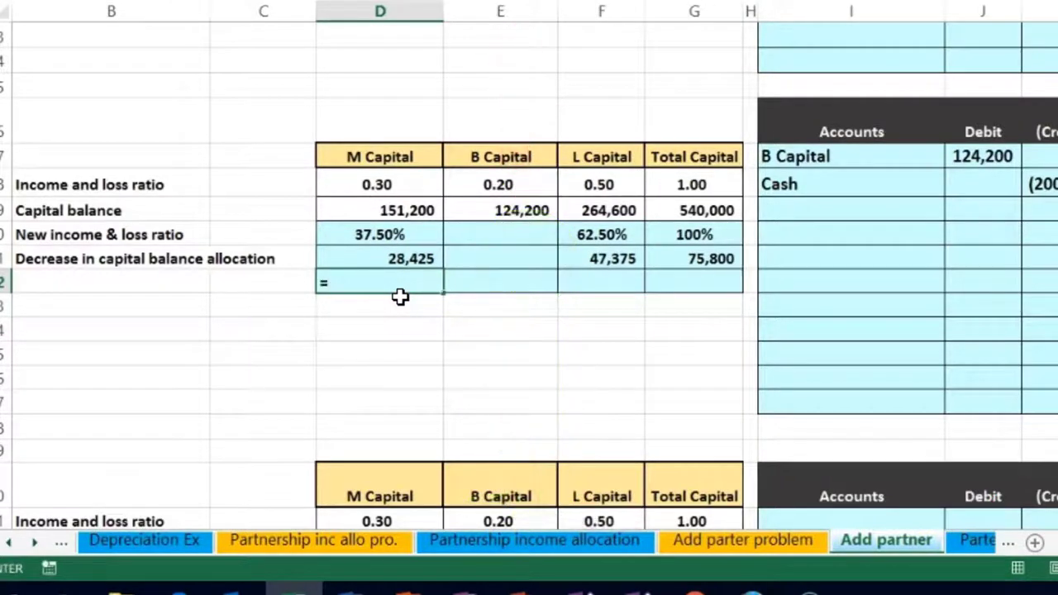
left_click(407, 207)
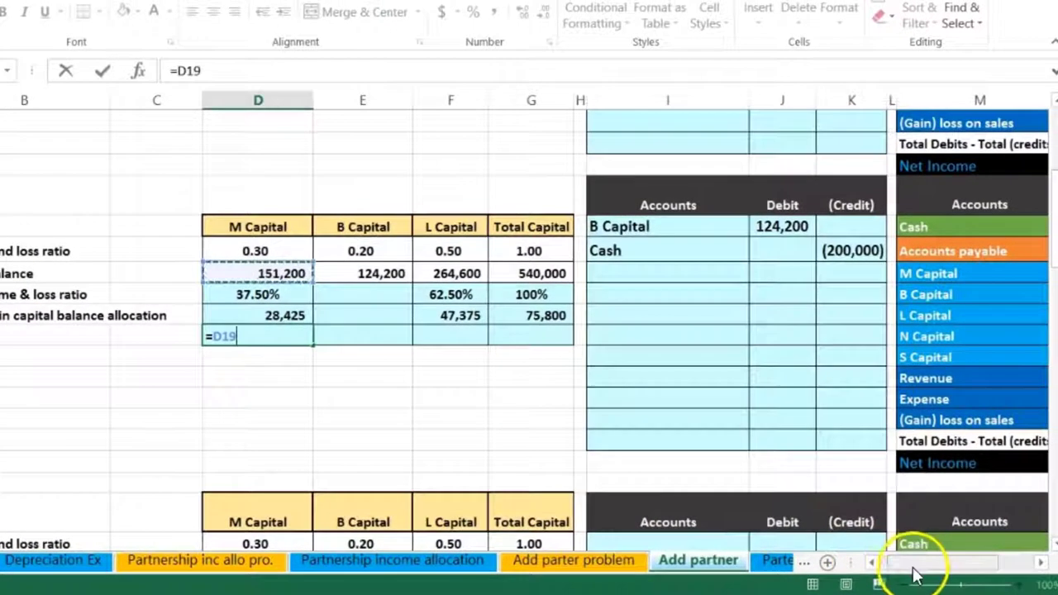
left_click_drag(917, 564, 926, 564)
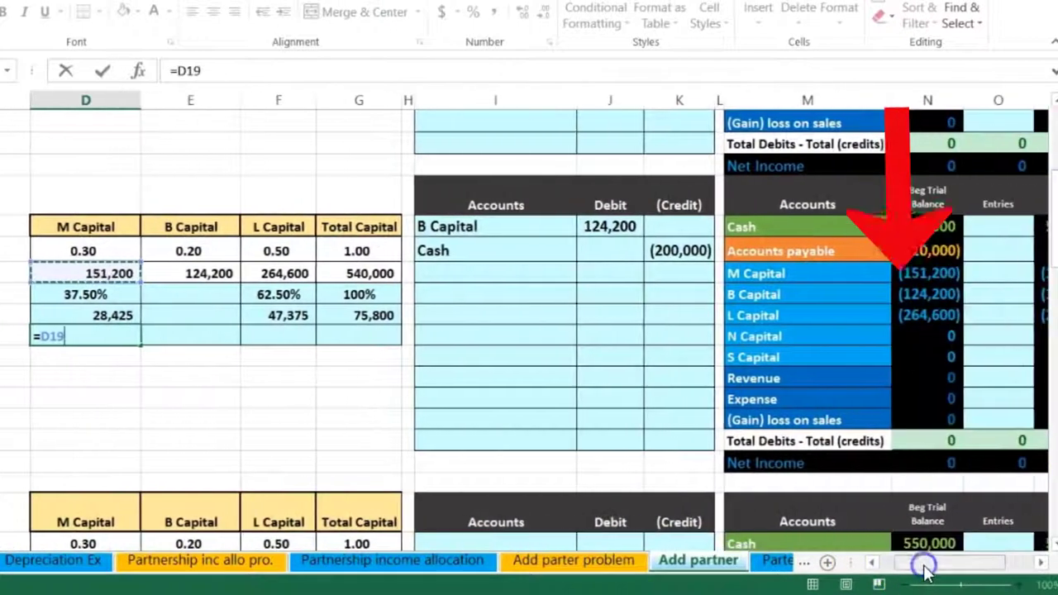
left_click(132, 315)
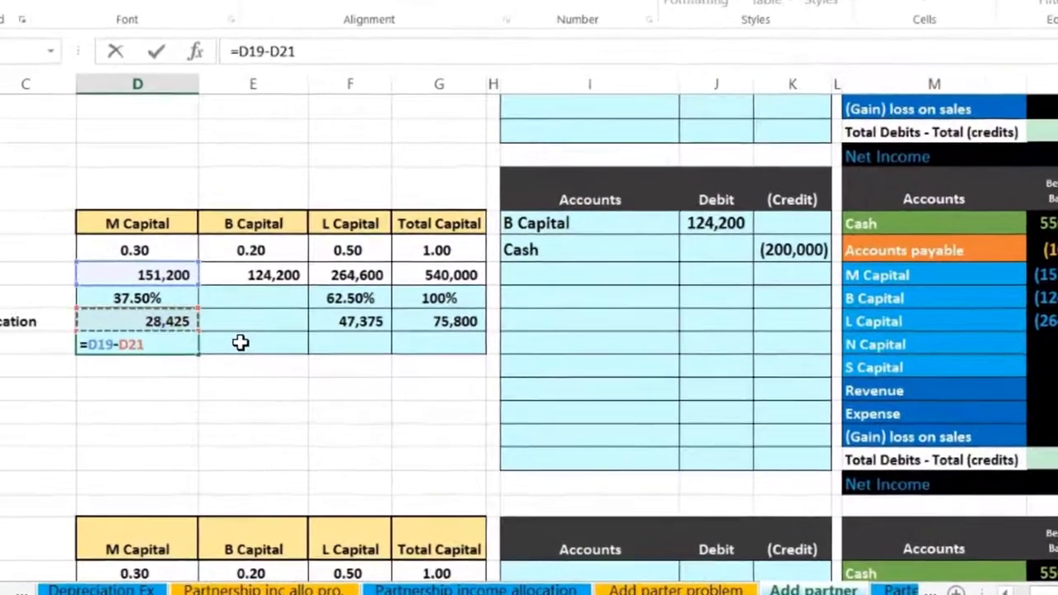
key("Return")
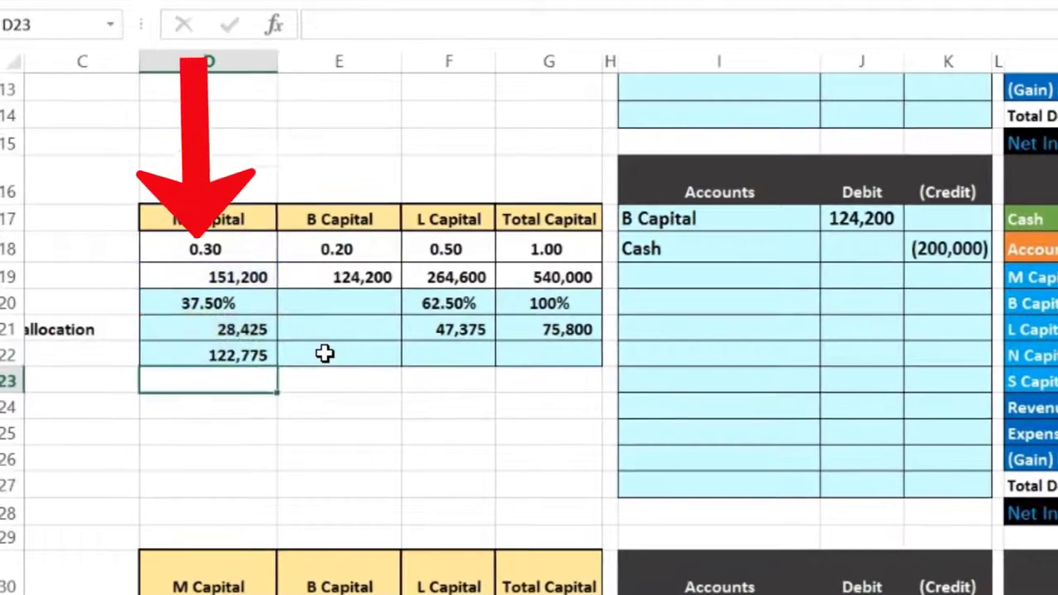
key("Up")
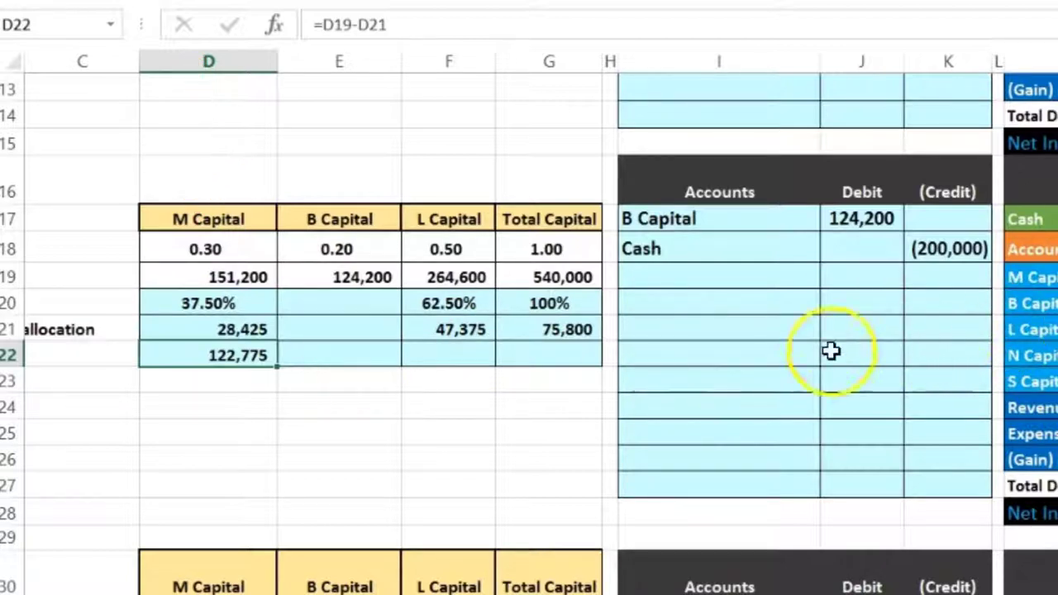
Step: Calculate L Capital's remaining balance in F22 with the formula =F19-F21
left_click(459, 356)
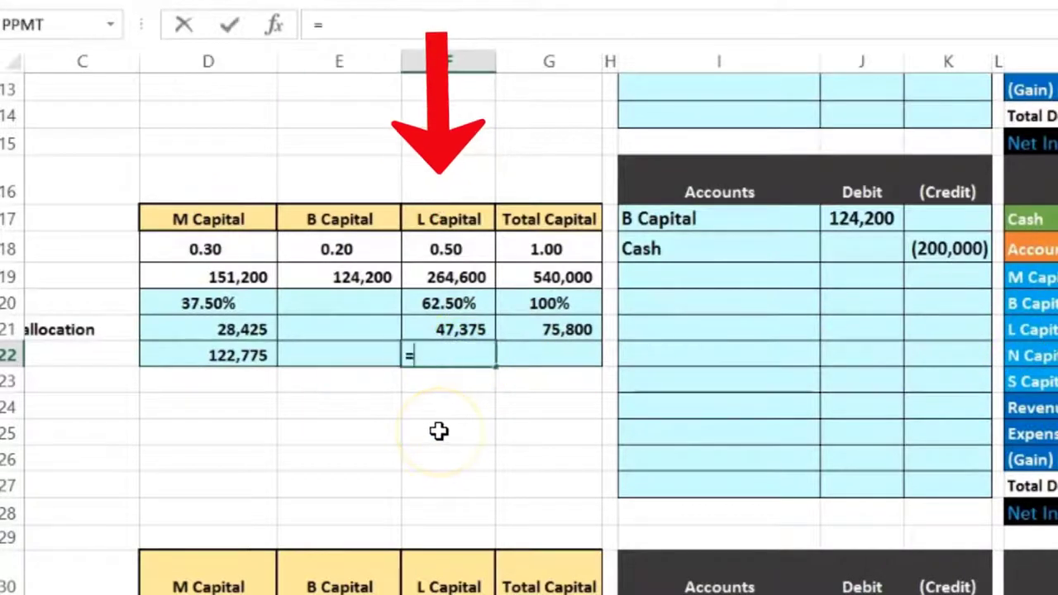
type("=")
left_click(450, 277)
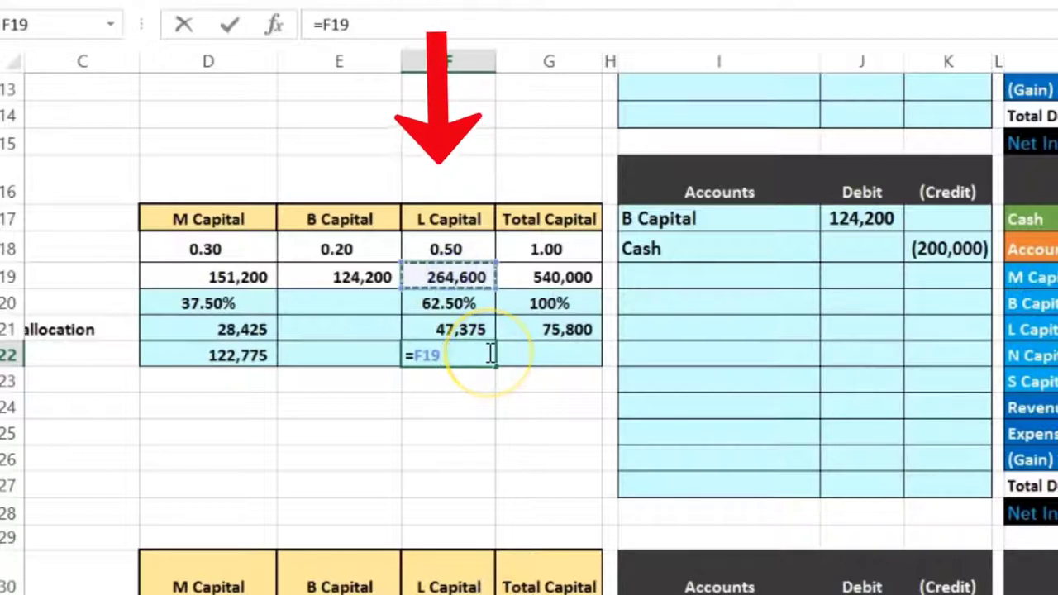
type("-")
left_click(450, 329)
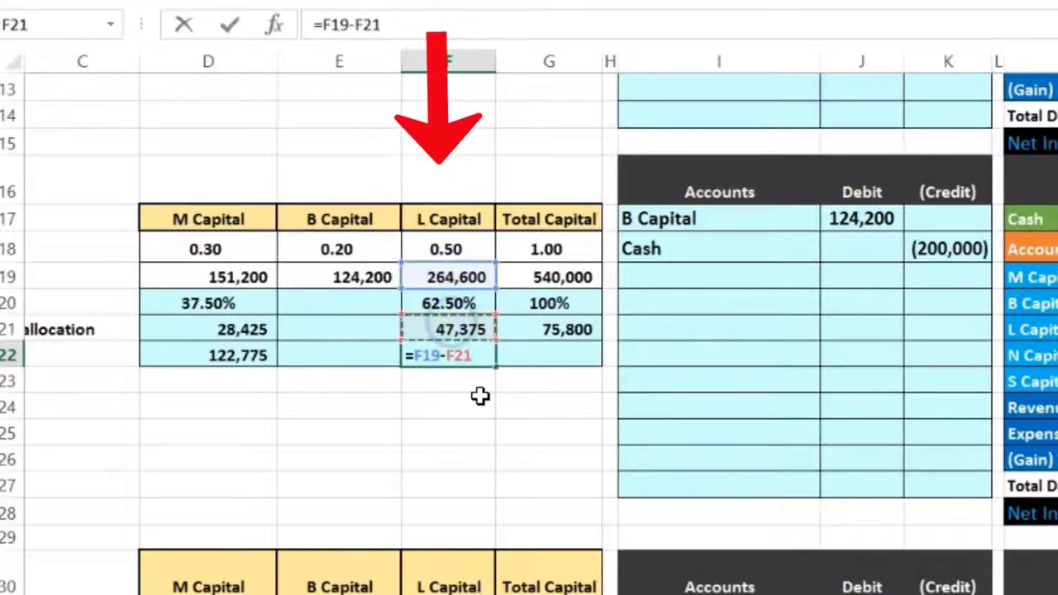
key("Return")
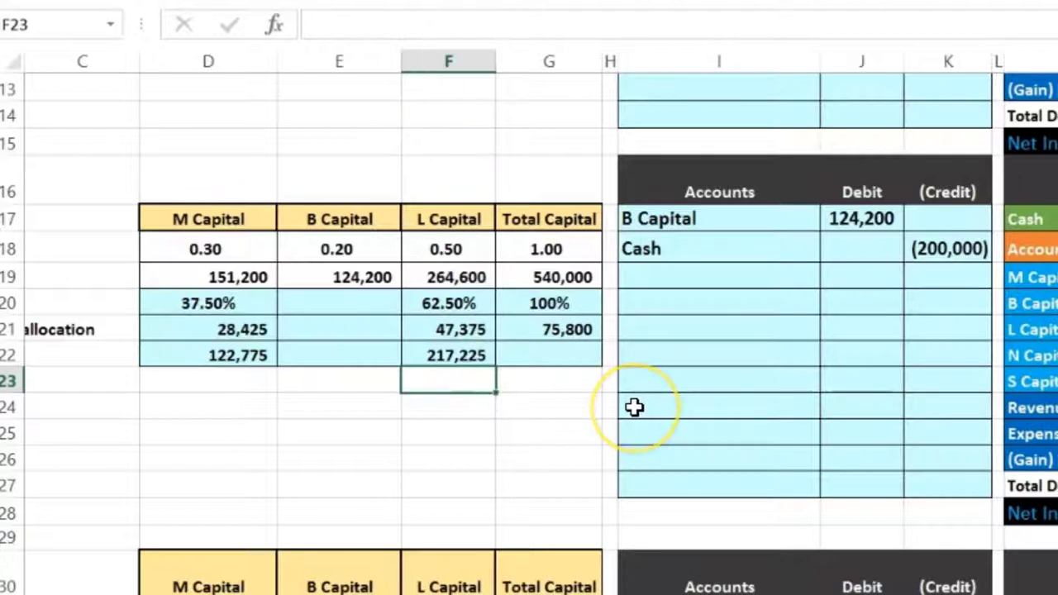
Step: Total the remaining capital balances in G22 with =SUM(D22:F22)
left_click(563, 350)
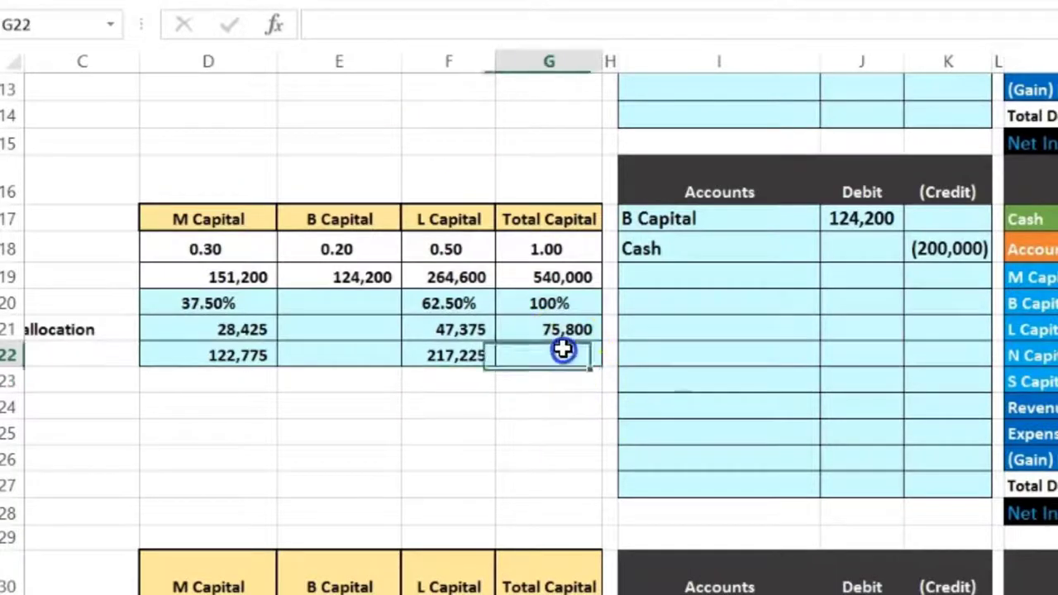
type("=sum(")
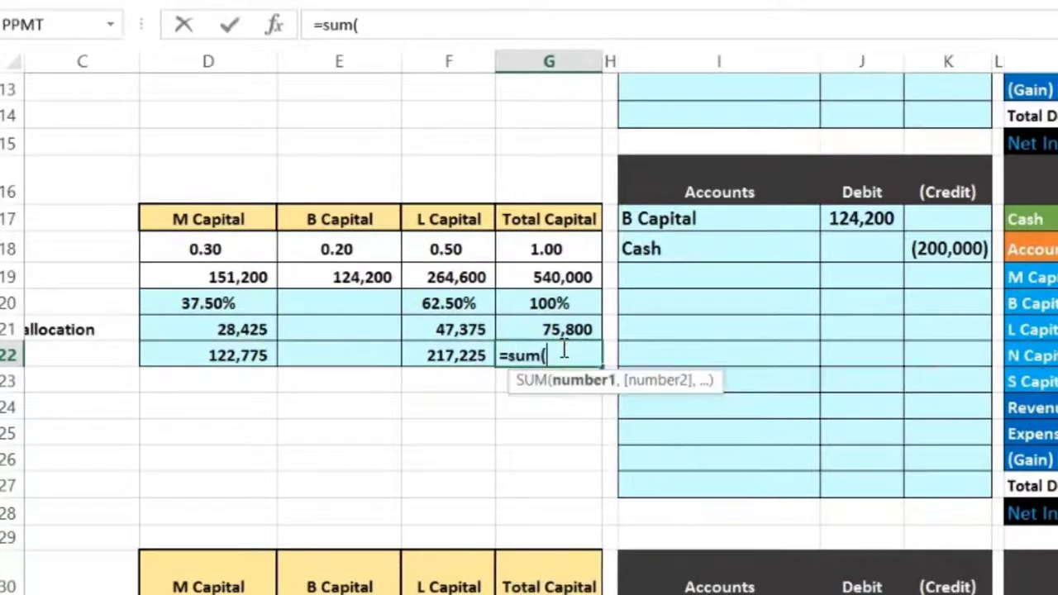
left_click_drag(248, 355, 425, 348)
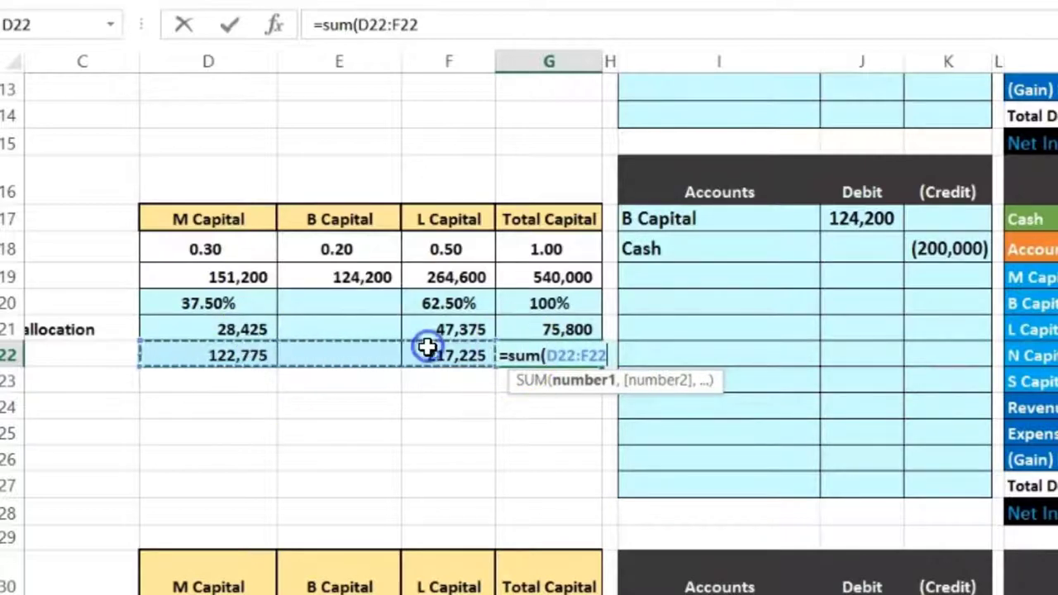
key("Return")
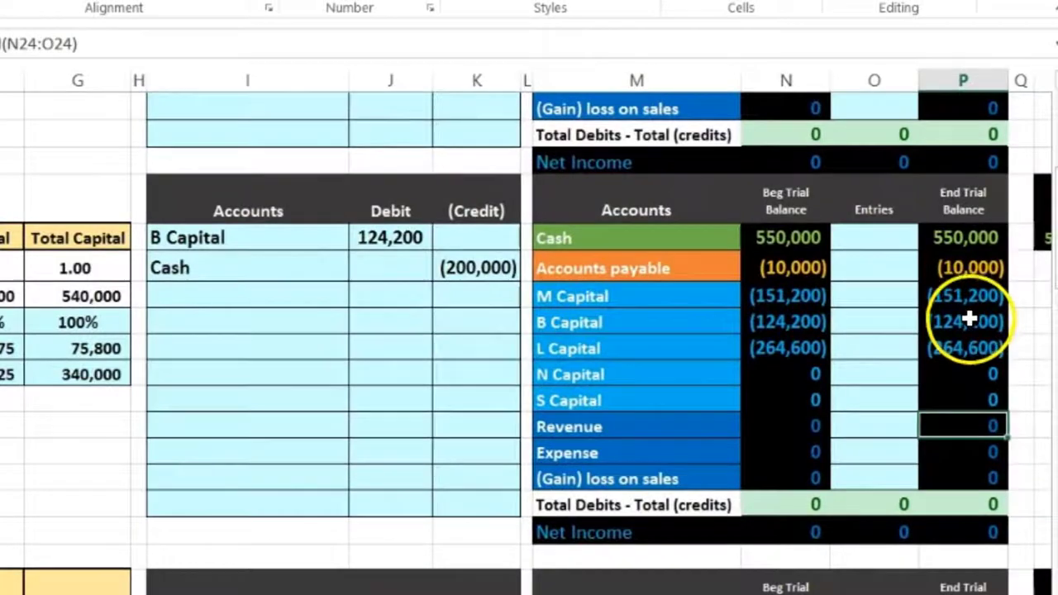
Step: Compare the B and L Capital ending trial balances in P19 and P20 with the new capital total in G22
left_click(973, 319)
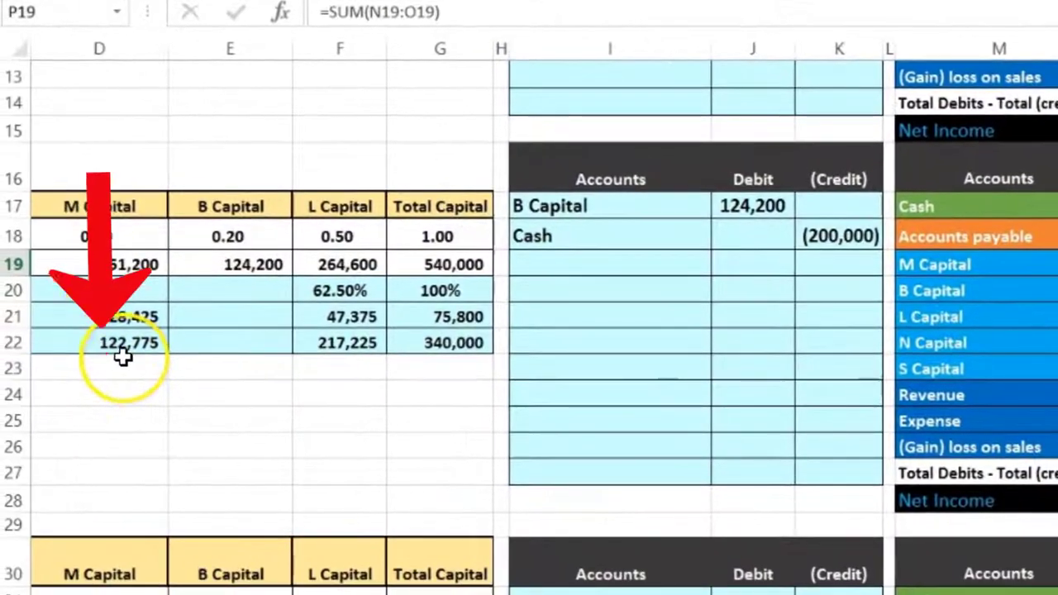
left_click(298, 402)
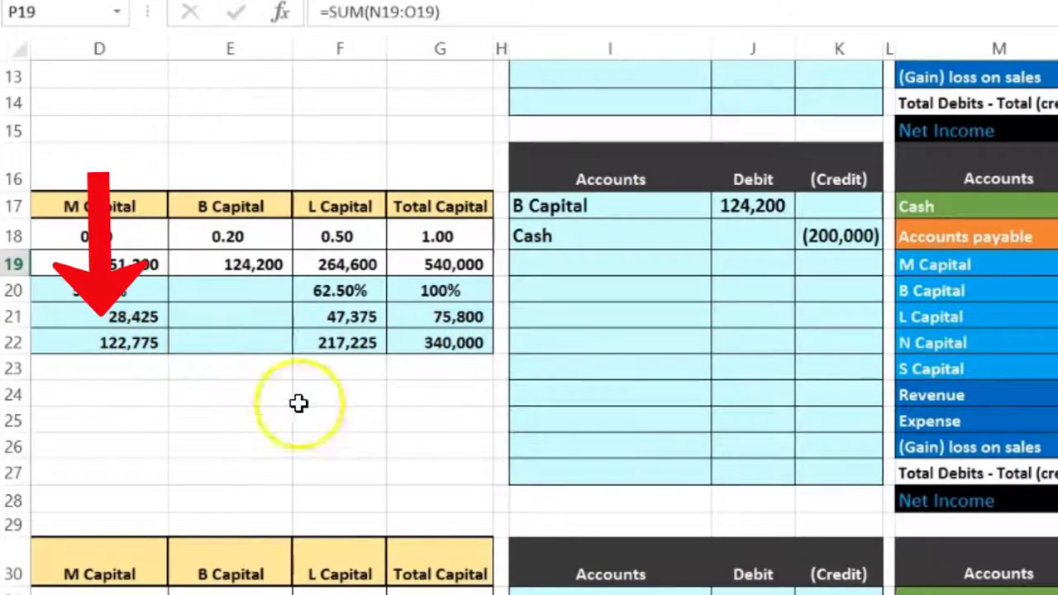
key("Down")
key("Down")
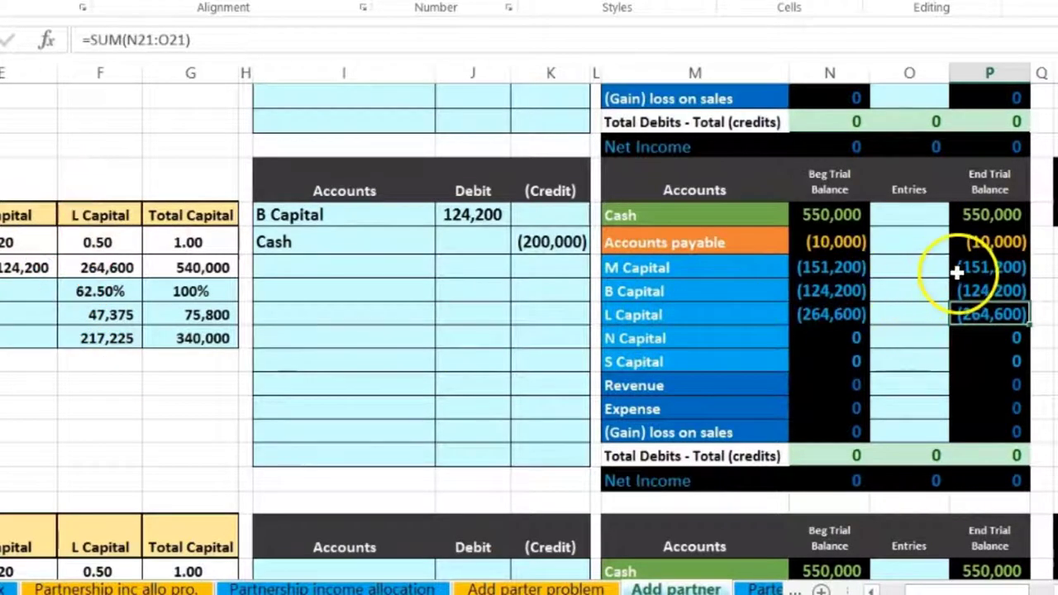
left_click(225, 339)
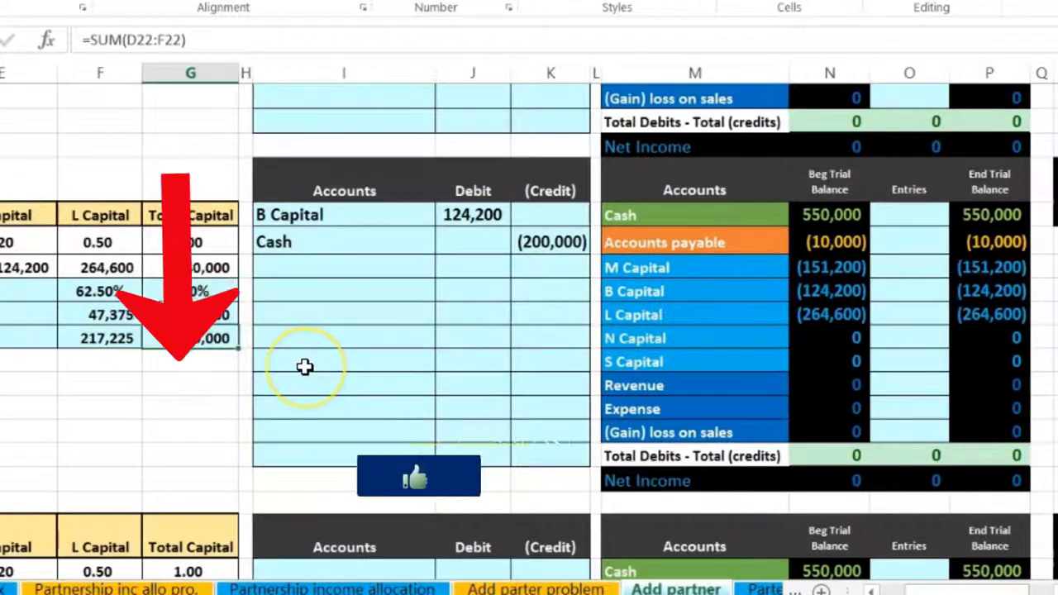
Step: Copy the M Capital account name from the trial balance into I19 of the journal entry, pasting values only
left_click(307, 266)
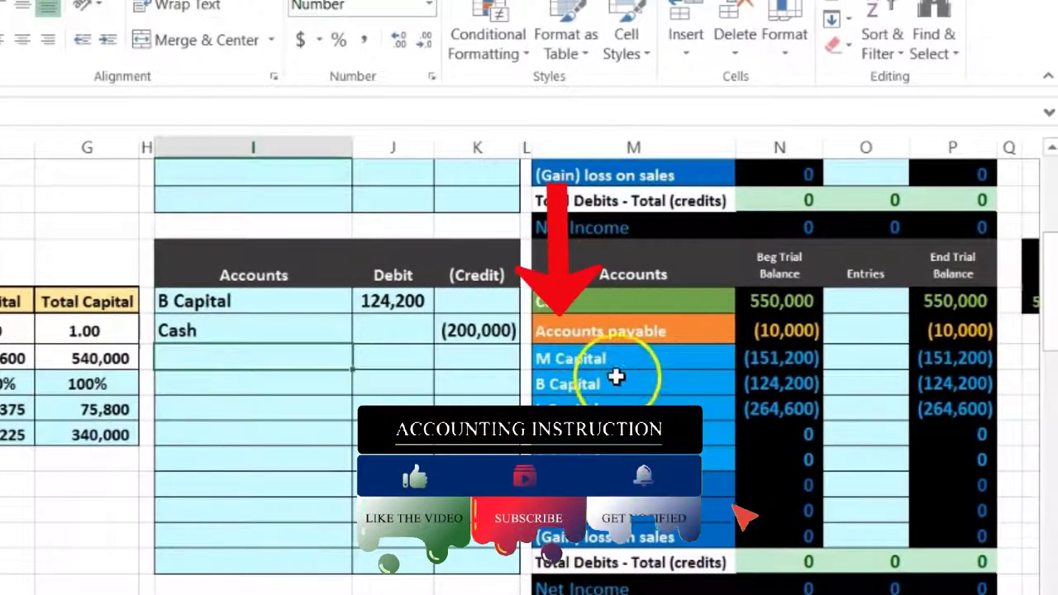
left_click(605, 357)
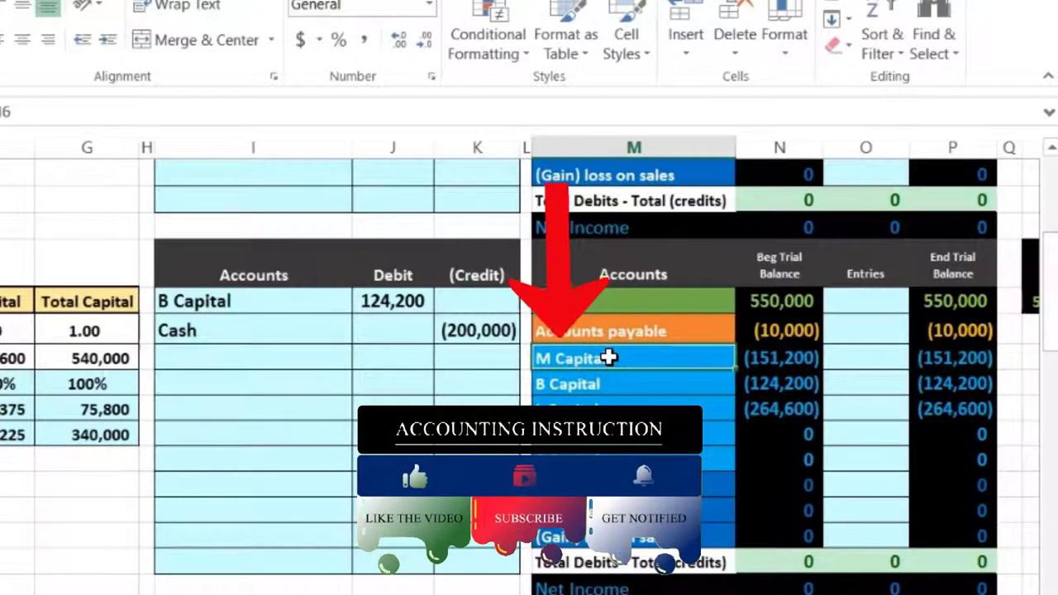
right_click(609, 357)
left_click(640, 309)
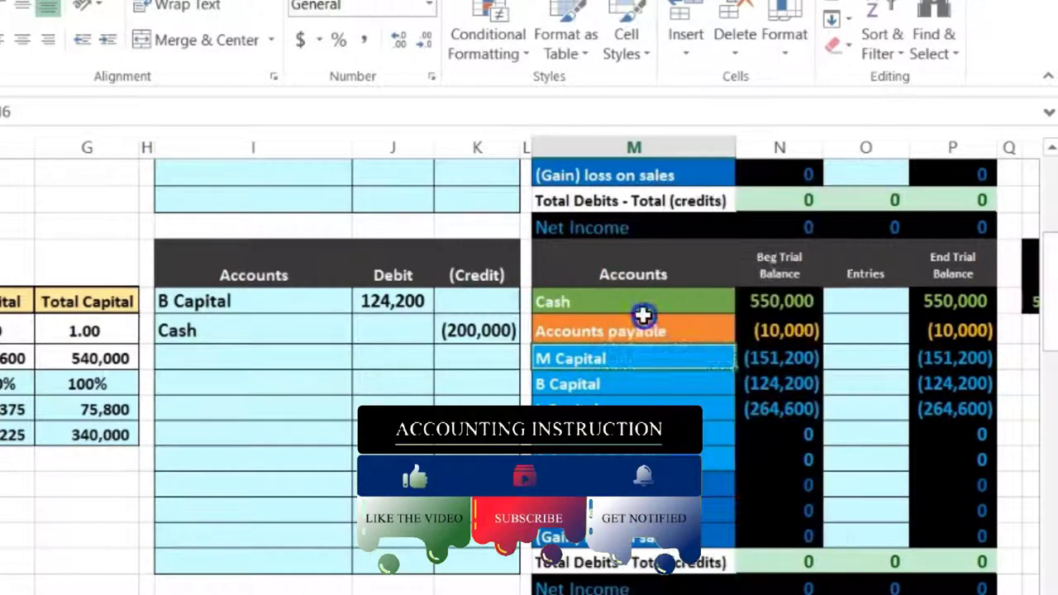
left_click(258, 360)
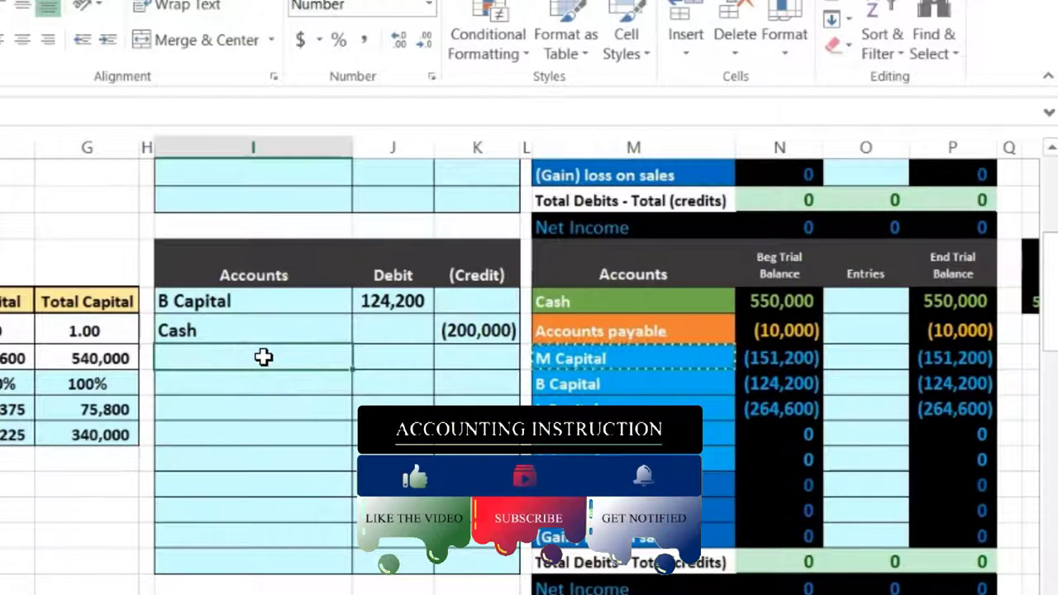
right_click(263, 357)
left_click(340, 369)
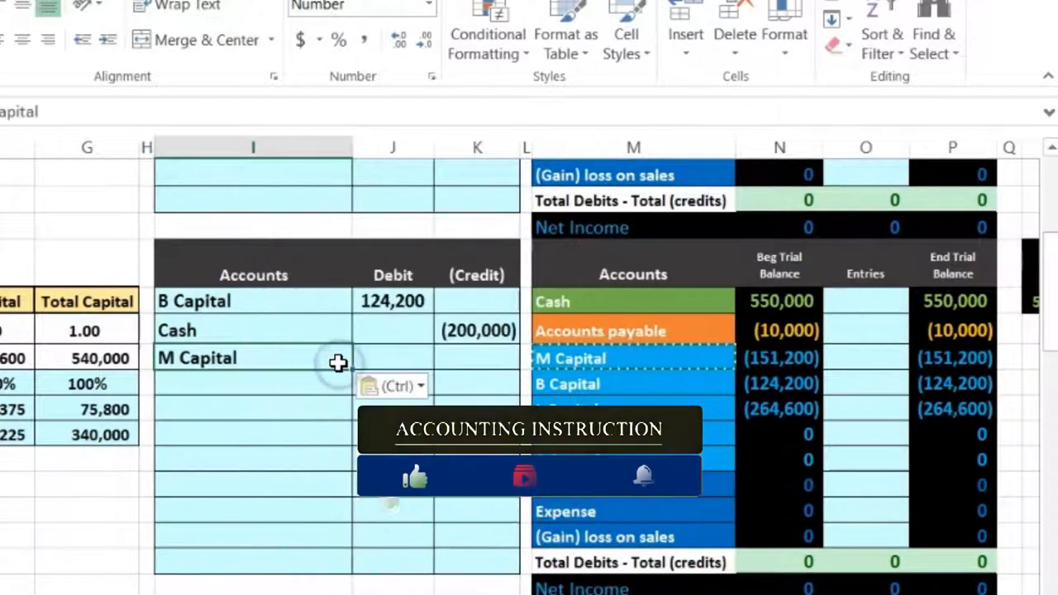
Step: Enter M Capital's share of the decrease, 28425, as its debit in J19, checking the calculation in D21
left_click(377, 359)
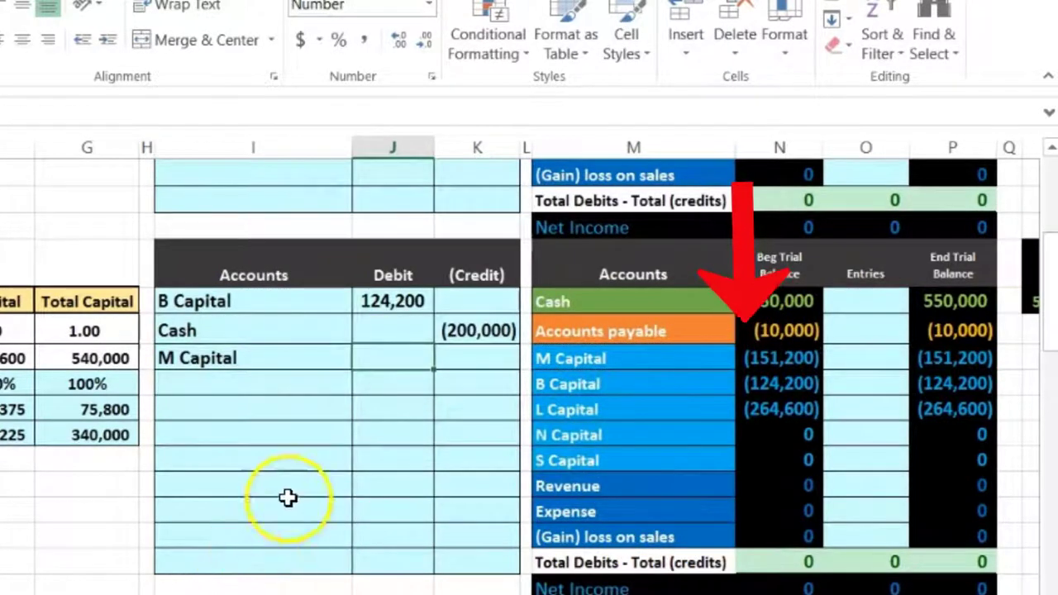
left_click(746, 358)
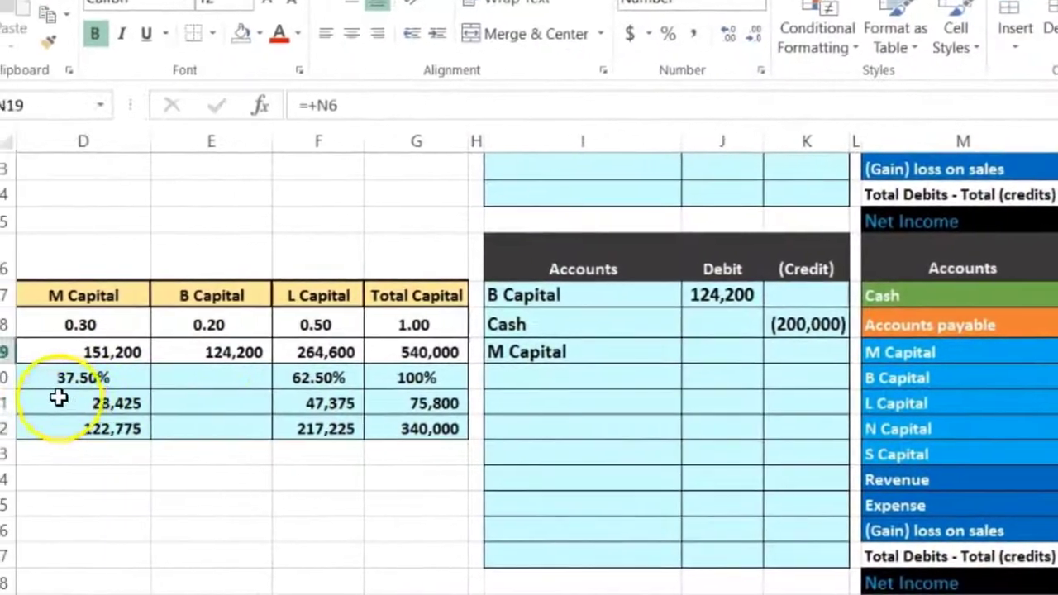
left_click(58, 398)
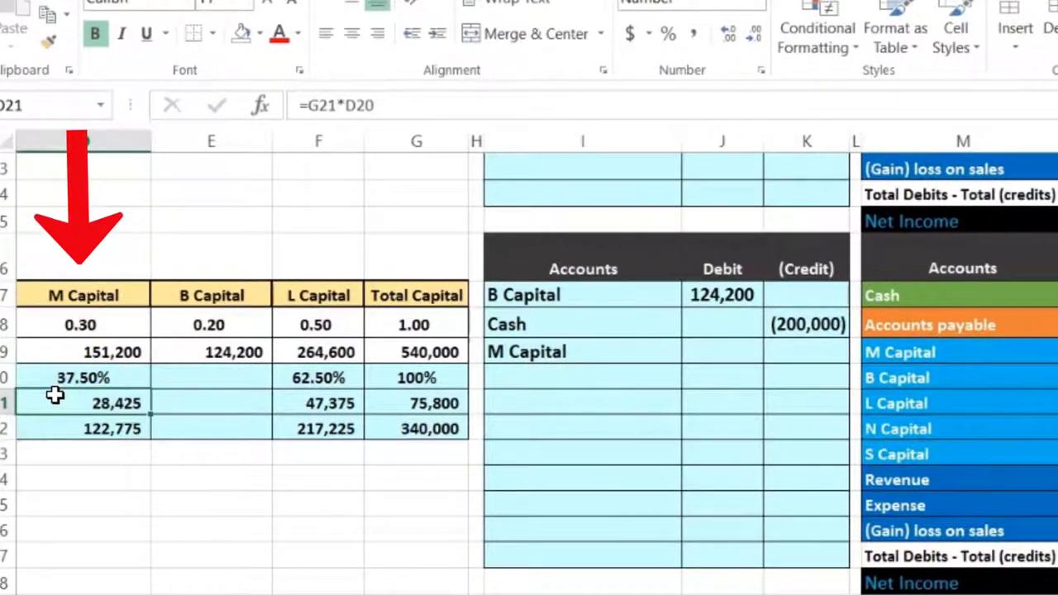
left_click(55, 433)
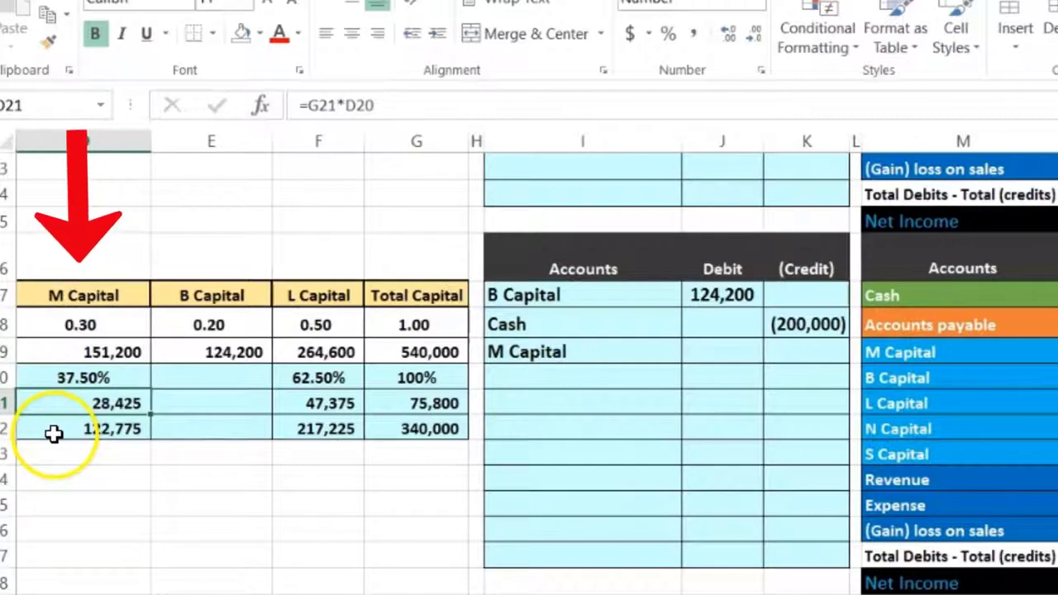
left_click(703, 353)
type("28425")
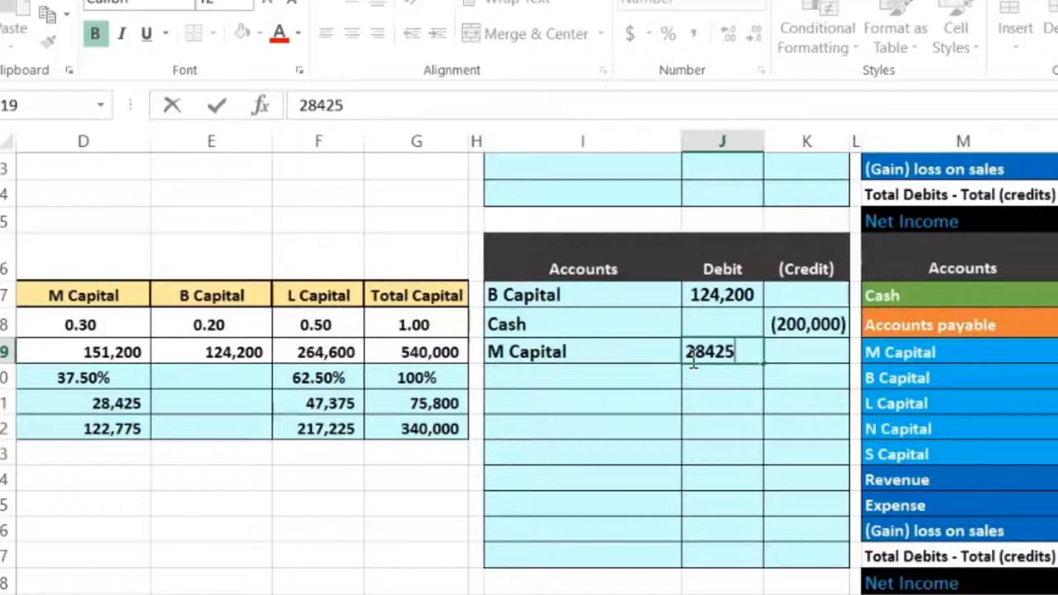
key("Return")
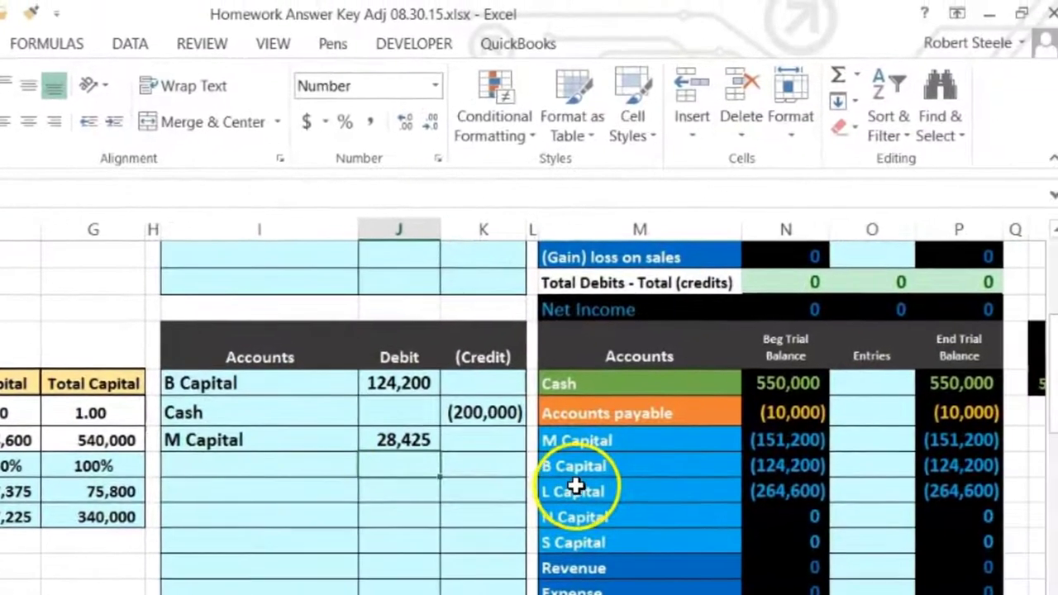
Step: Copy the L Capital account name from the trial balance into I20 of the journal entry, pasting values only
left_click(643, 467)
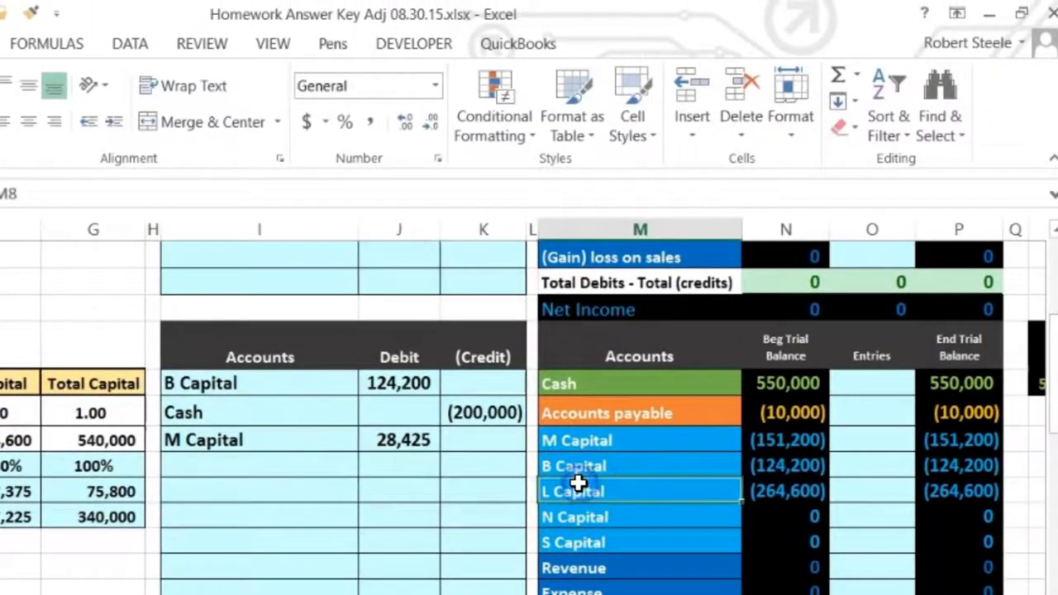
right_click(688, 494)
left_click(730, 58)
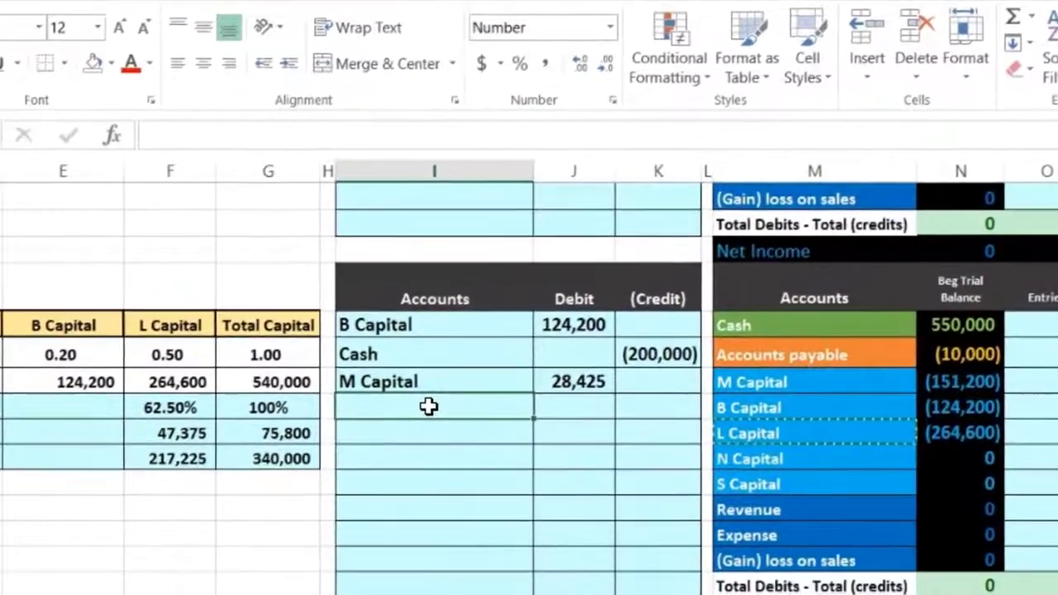
right_click(259, 477)
left_click(653, 350)
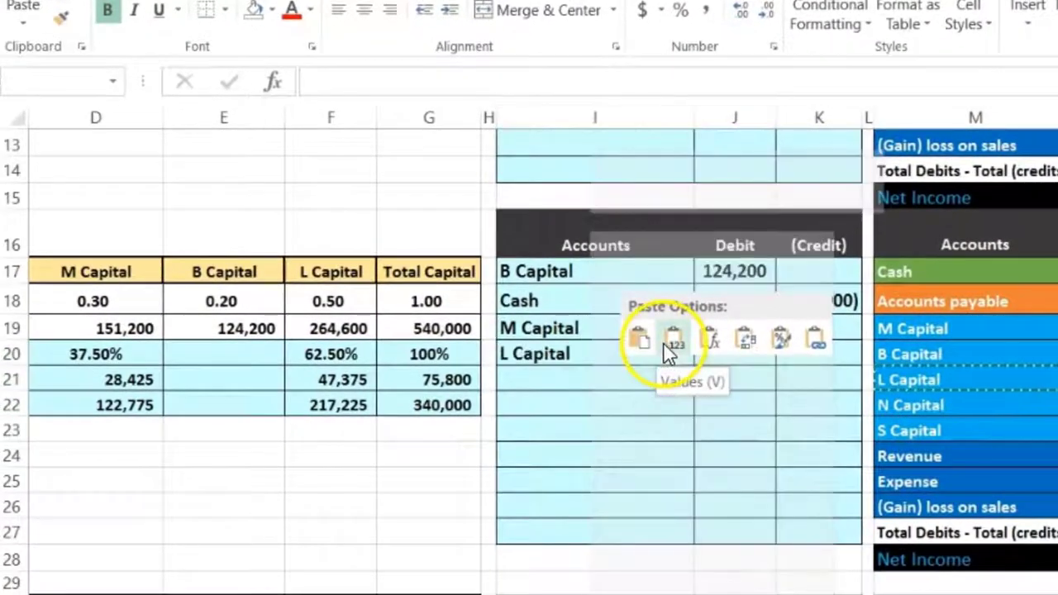
Step: Enter L Capital's share of the decrease, 47,375, as its debit in J20
left_click(703, 353)
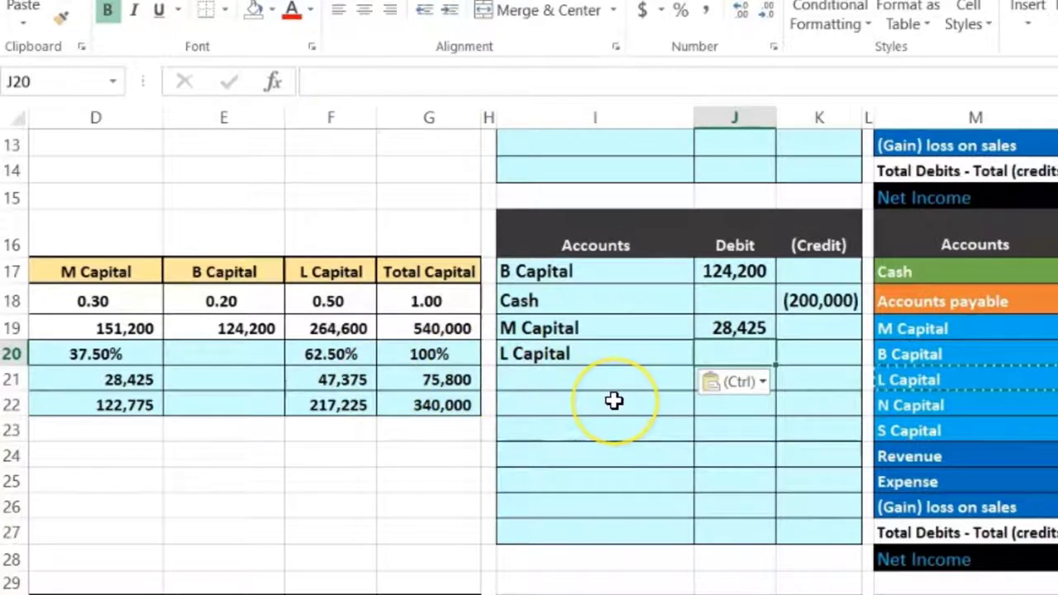
type("4")
type("7,375")
key("Return")
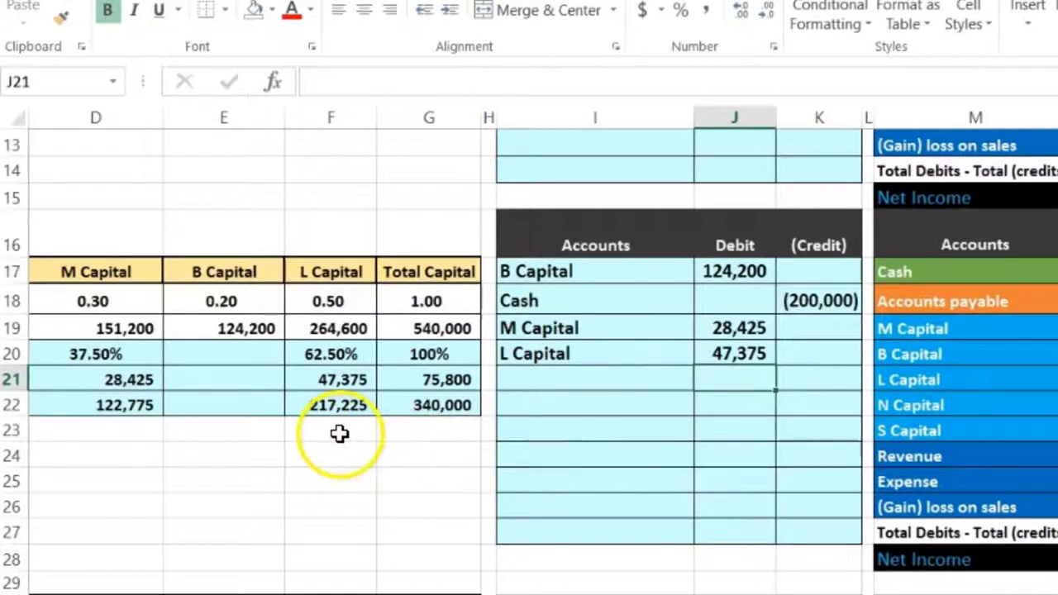
Step: Check the sum of the journal entry's debits in J17:J20, and check that debits and credits in J17:K20 balance
left_click(335, 406)
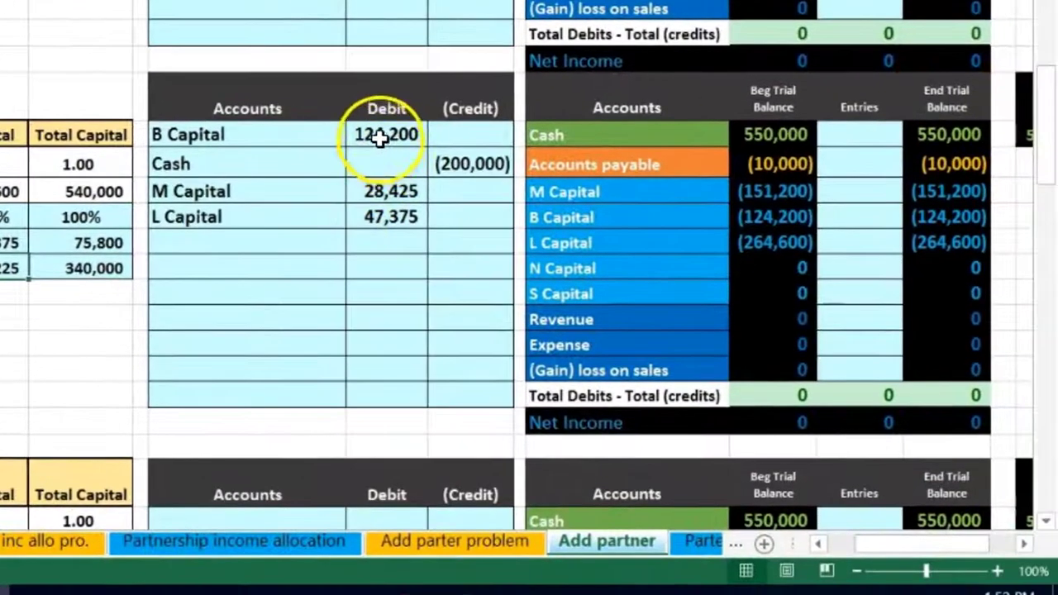
left_click_drag(378, 138, 379, 205)
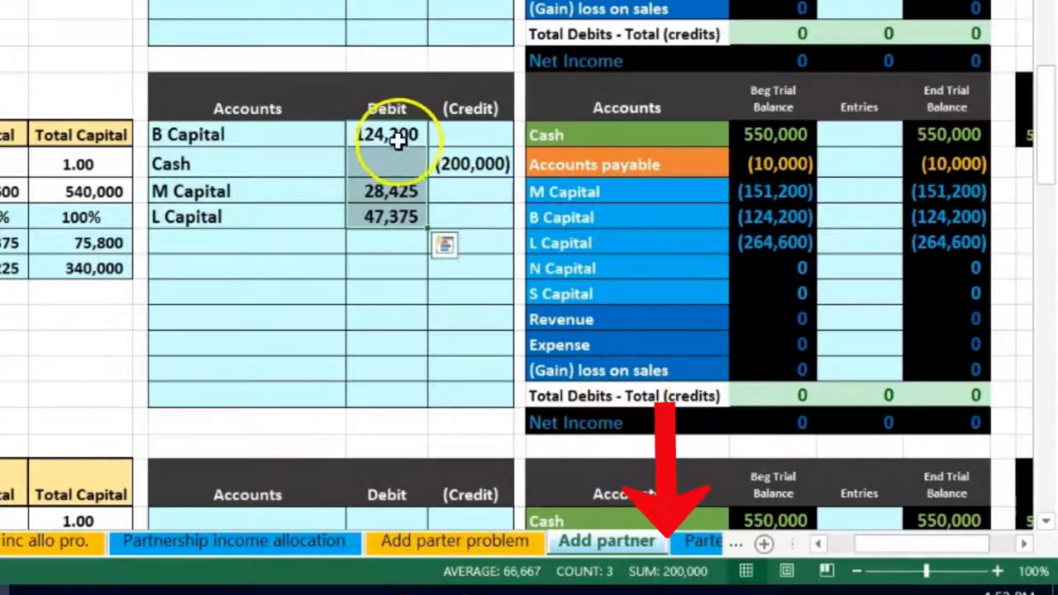
left_click_drag(384, 134, 446, 211)
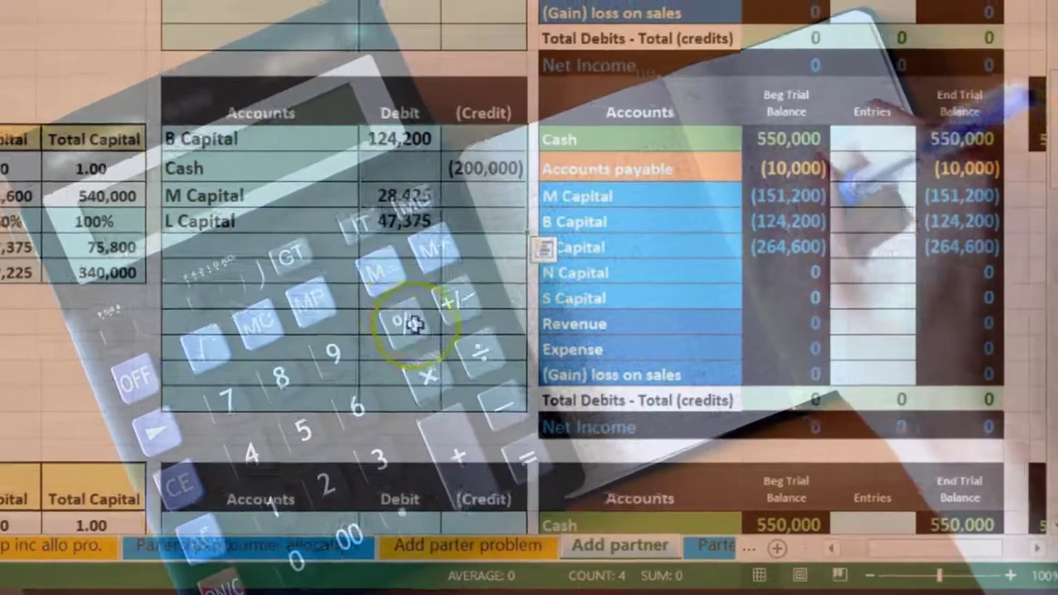
left_click(393, 323)
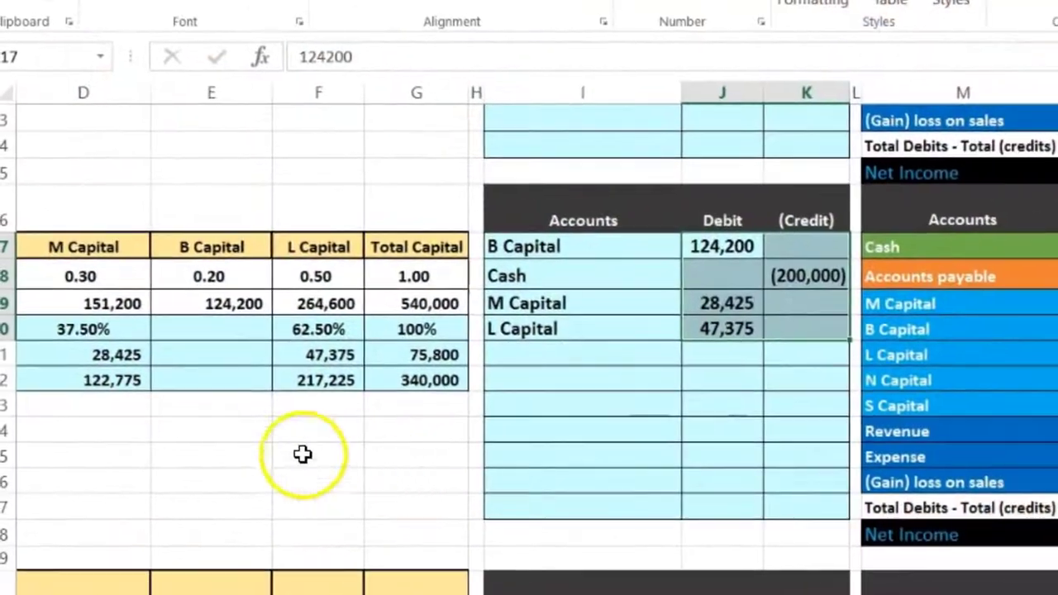
Step: Review the remaining M Capital, L Capital and total capital balances in D22, F22 and G22
left_click(100, 381)
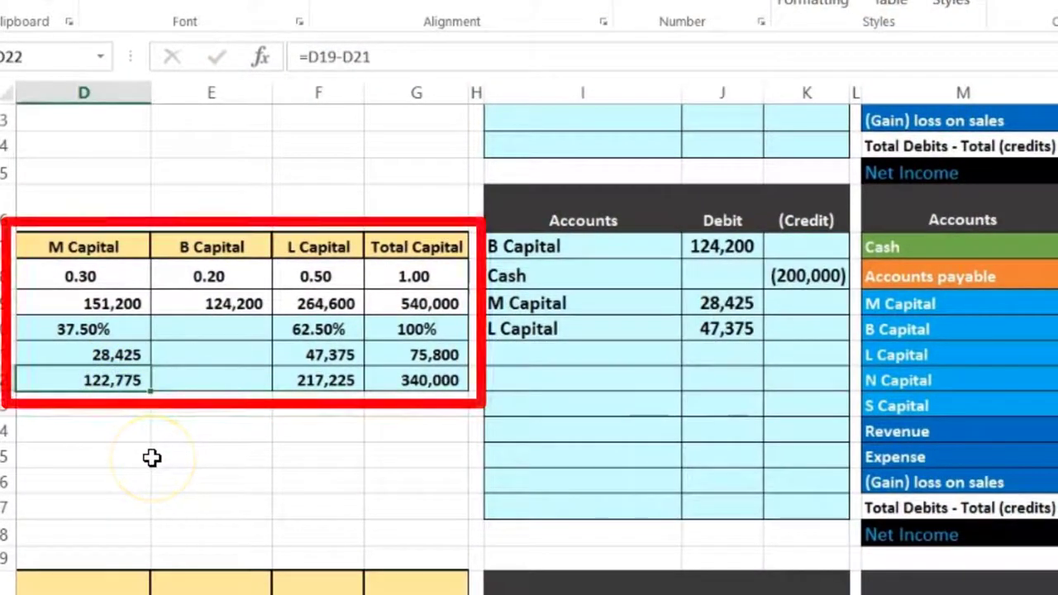
key("Right")
key("Right")
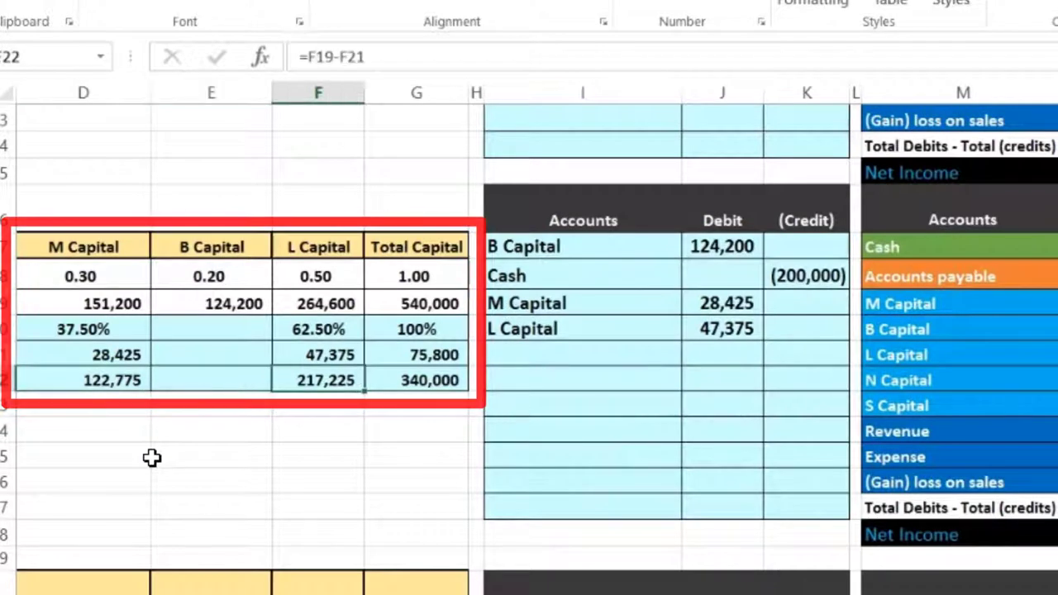
key("Right")
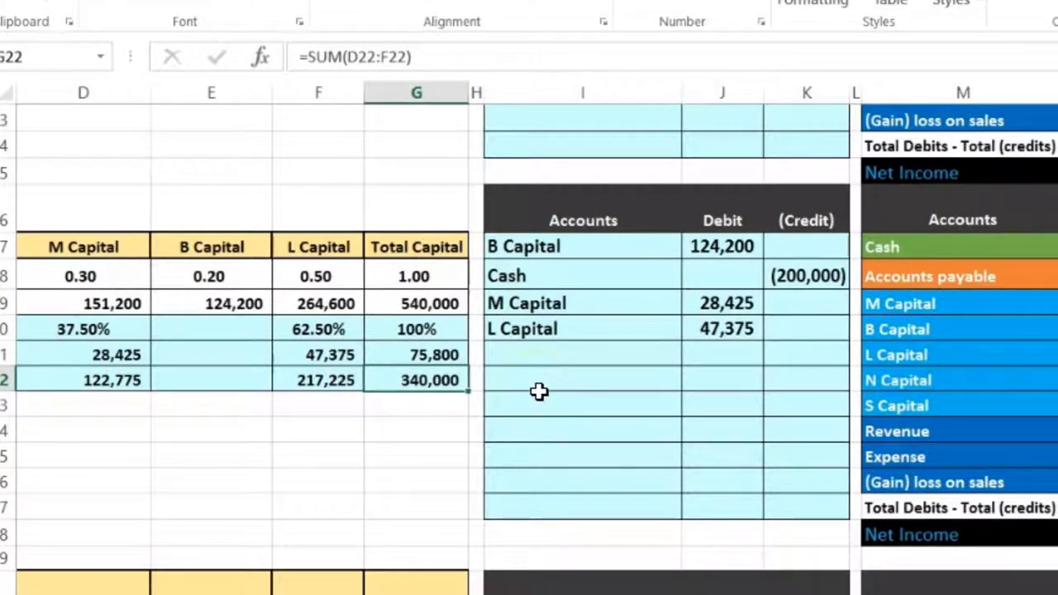
Step: Post B Capital's debit to its trial balance entries cell, O20, with the formula =J17
left_click(715, 305)
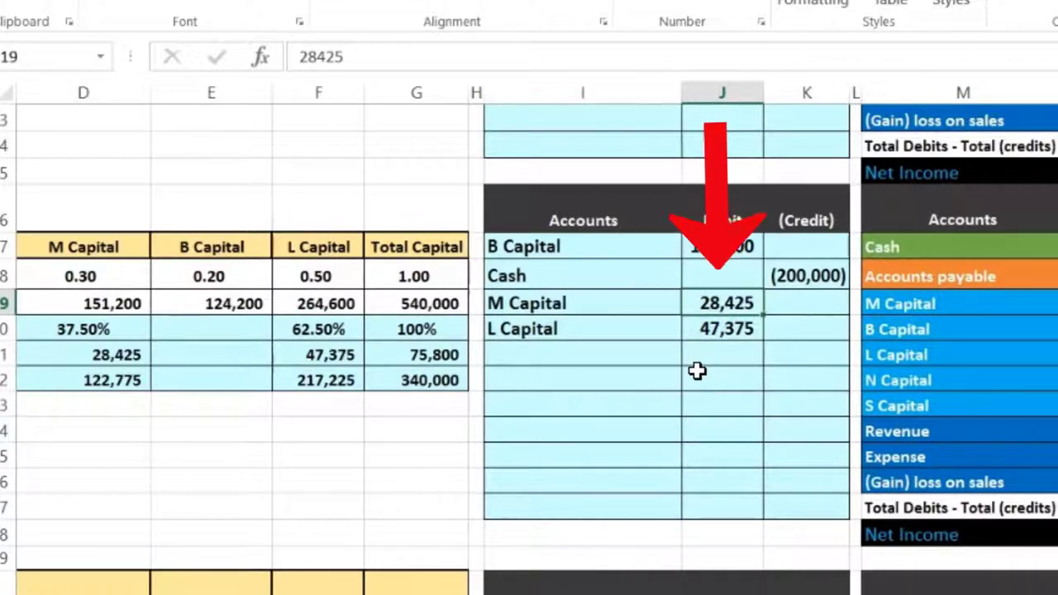
left_click_drag(633, 302, 703, 328)
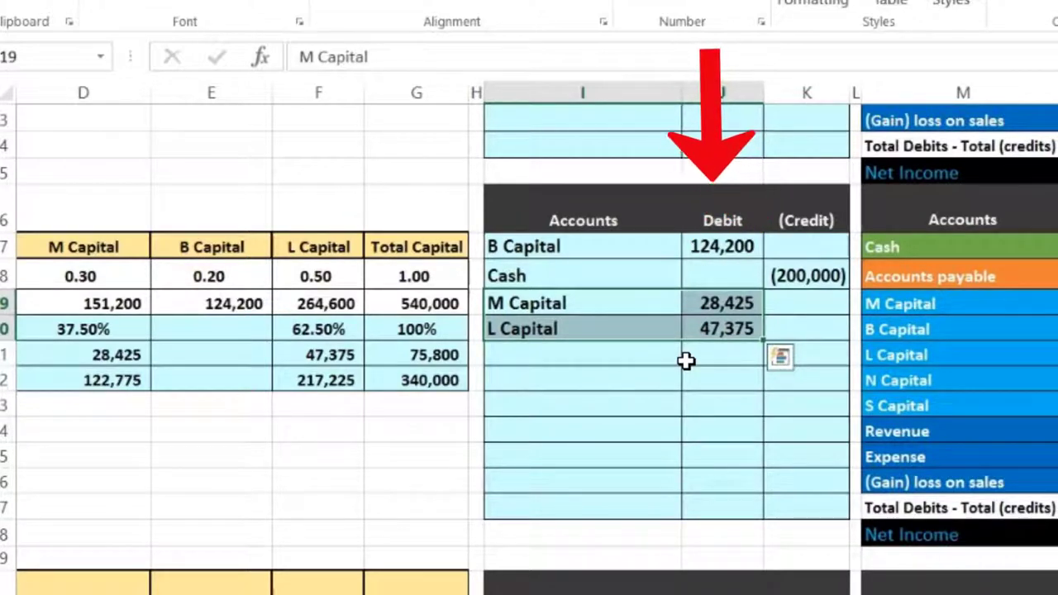
key("Down")
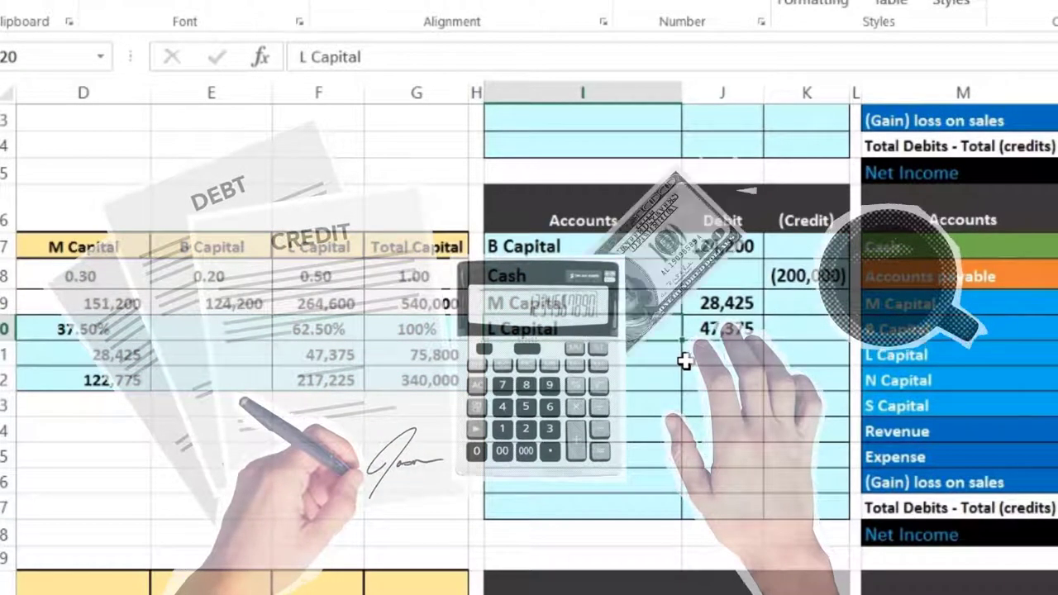
key("Right")
key("Right")
key("Right")
key("Right")
key("Right")
key("Right")
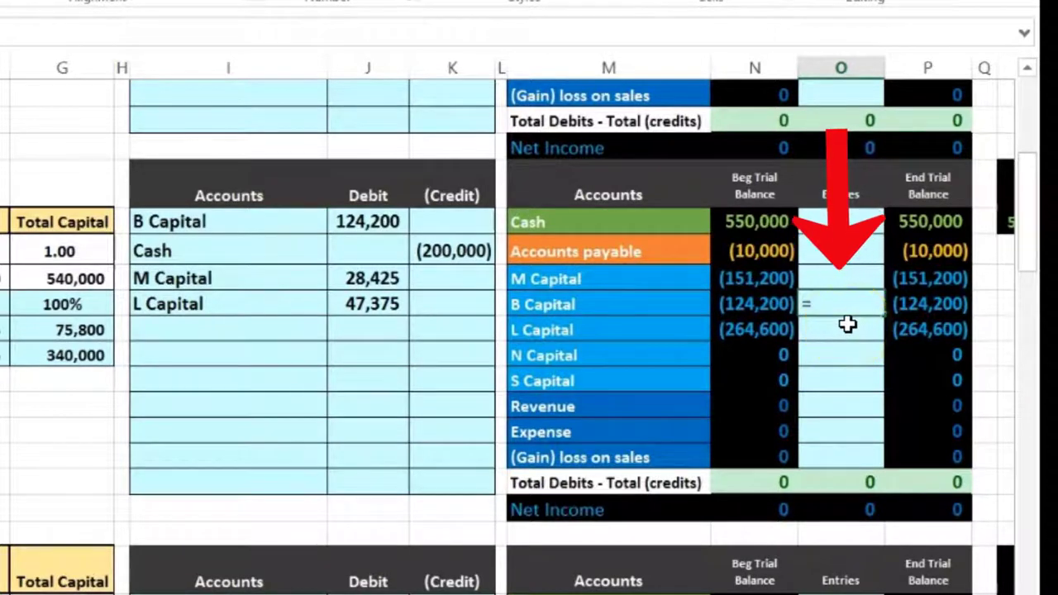
left_click(368, 222)
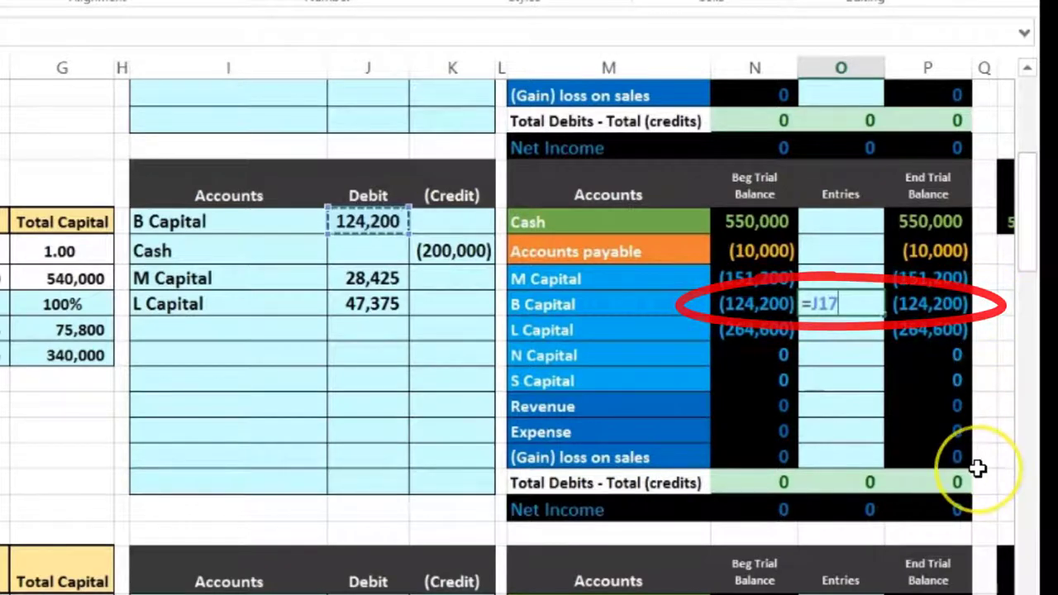
key("Return")
Step: Post the Cash credit to the Cash row's entries cell, O17, in the trial balance with the formula =K18
key("Right")
key("Right")
key("Right")
key("Right")
key("Right")
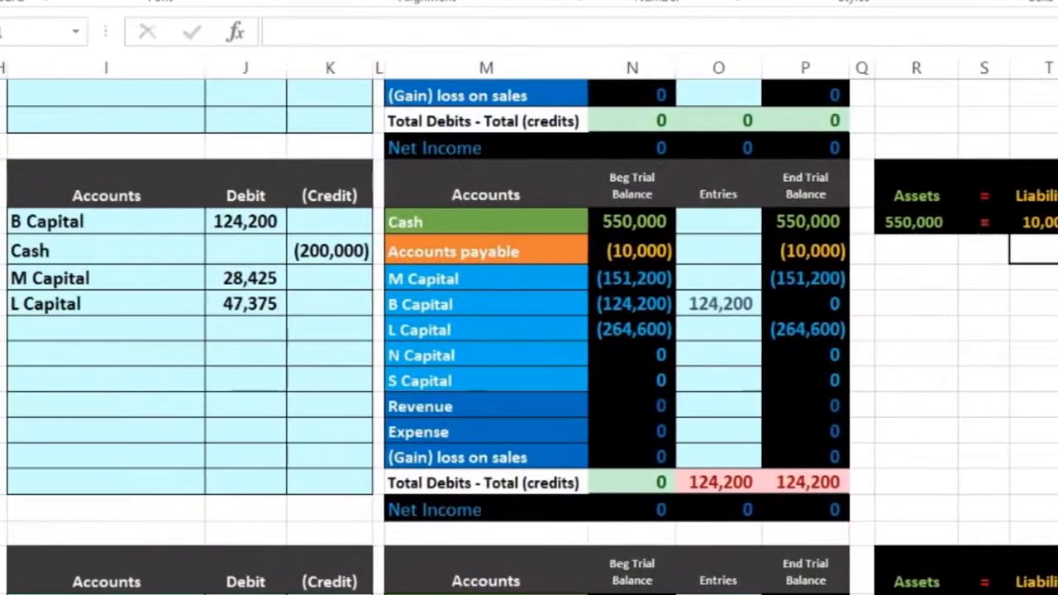
left_click_drag(156, 251, 240, 247)
left_click(428, 220)
left_click_drag(637, 220, 711, 221)
left_click(710, 222)
left_click(712, 252)
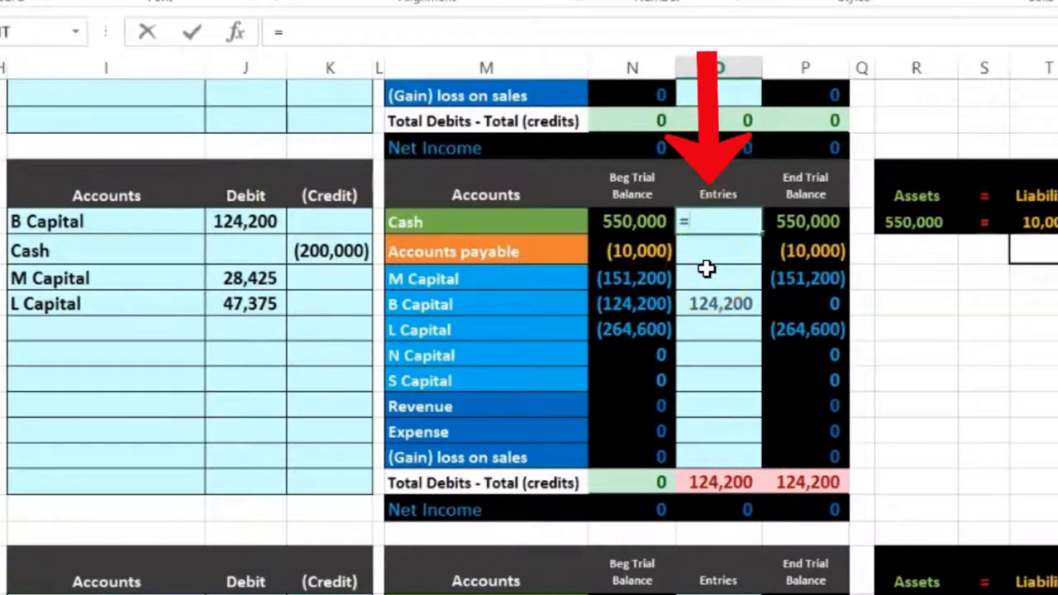
left_click(334, 251)
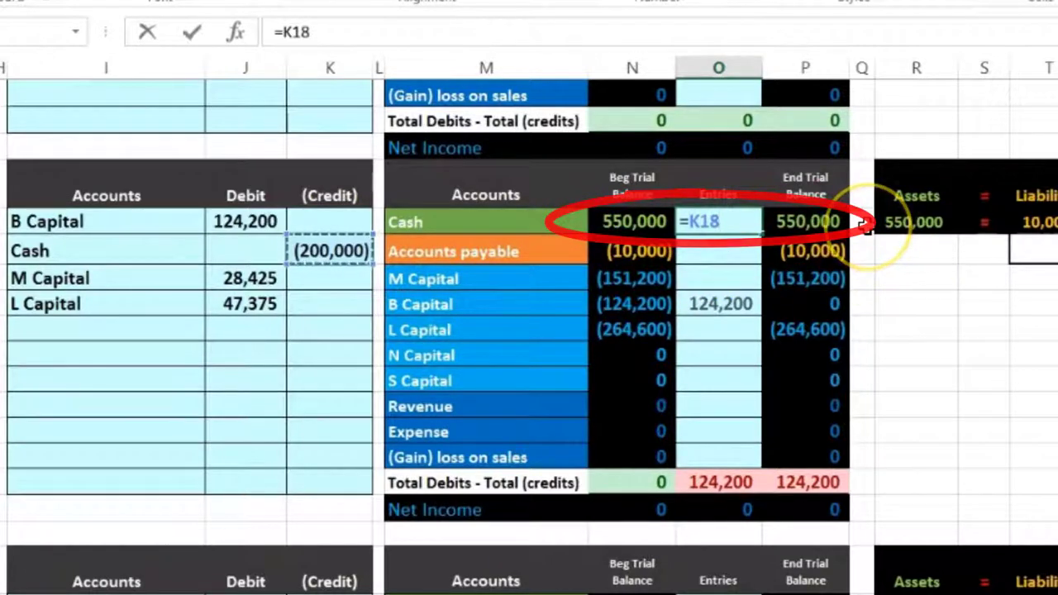
key("Return")
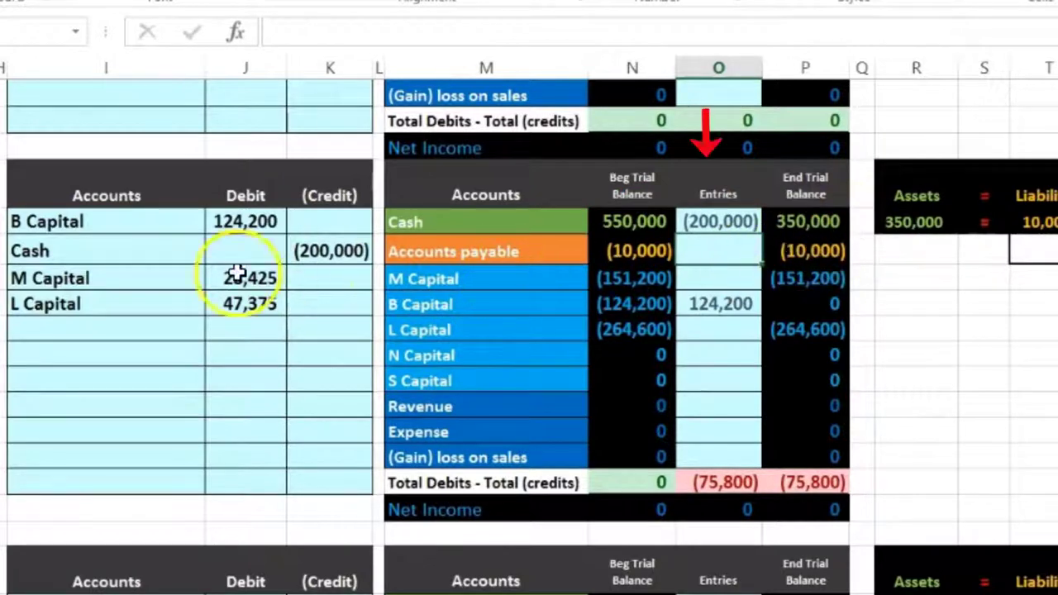
Step: Post M Capital's debit to its trial balance entries cell, O19, with the formula =J19
left_click_drag(107, 276, 224, 277)
left_click(515, 276)
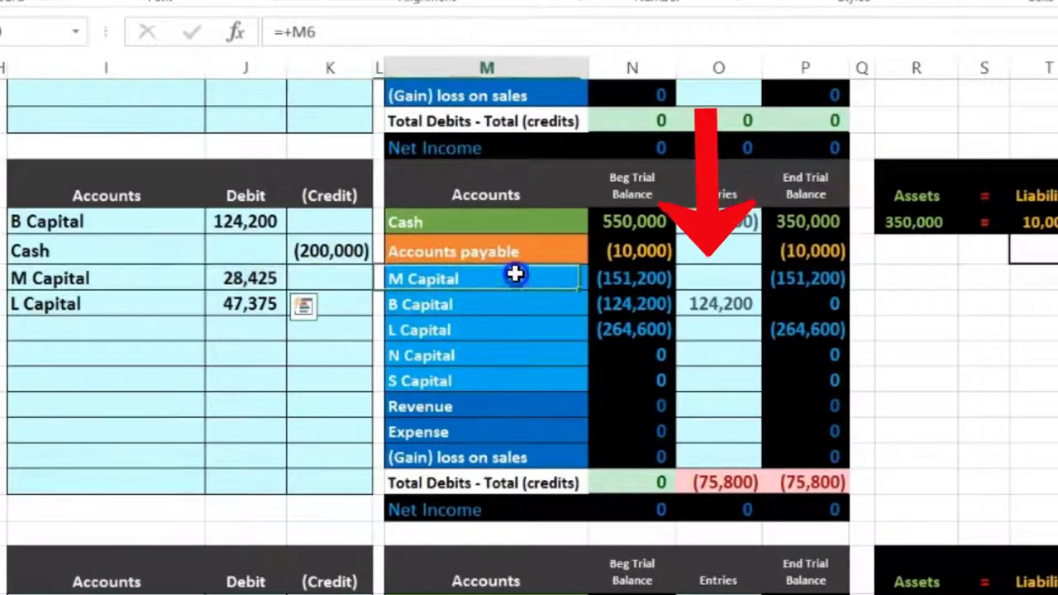
left_click(716, 271)
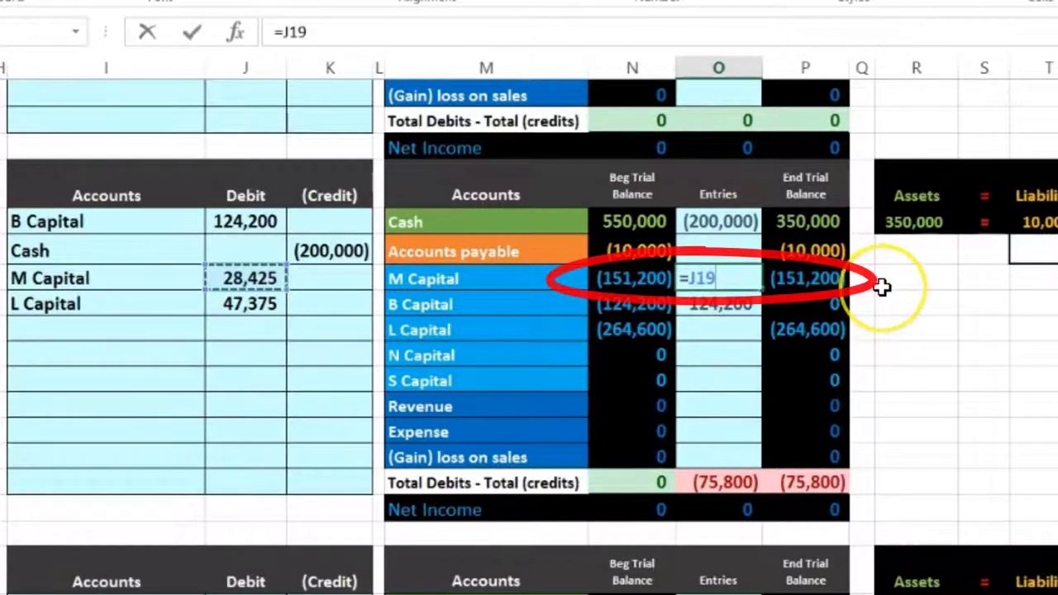
key("Return")
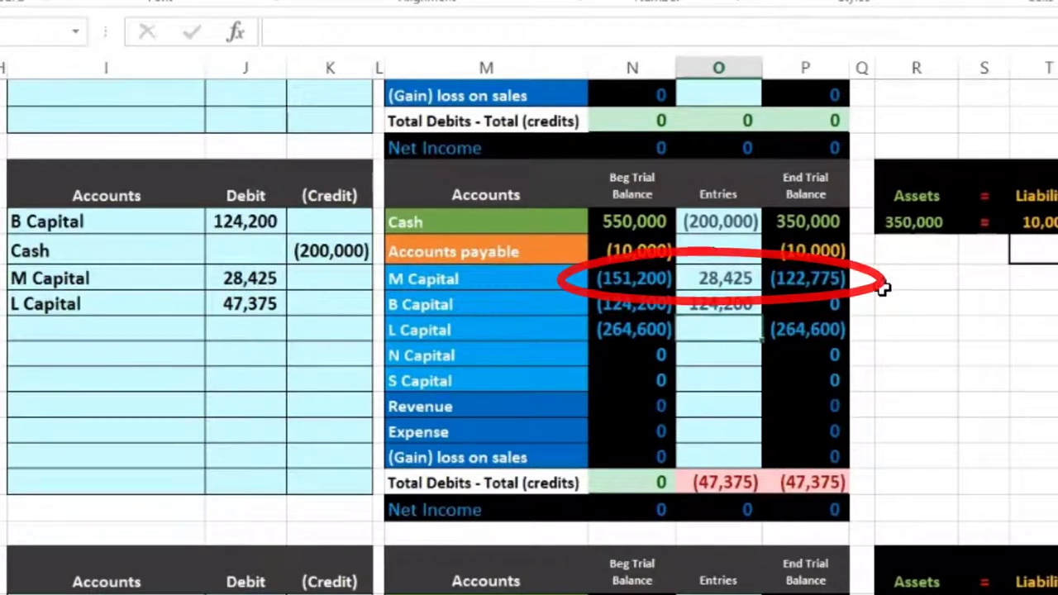
Step: Post L Capital's debit to its trial balance entries cell, O21, with the formula =J20
key("Return")
left_click_drag(119, 306, 234, 304)
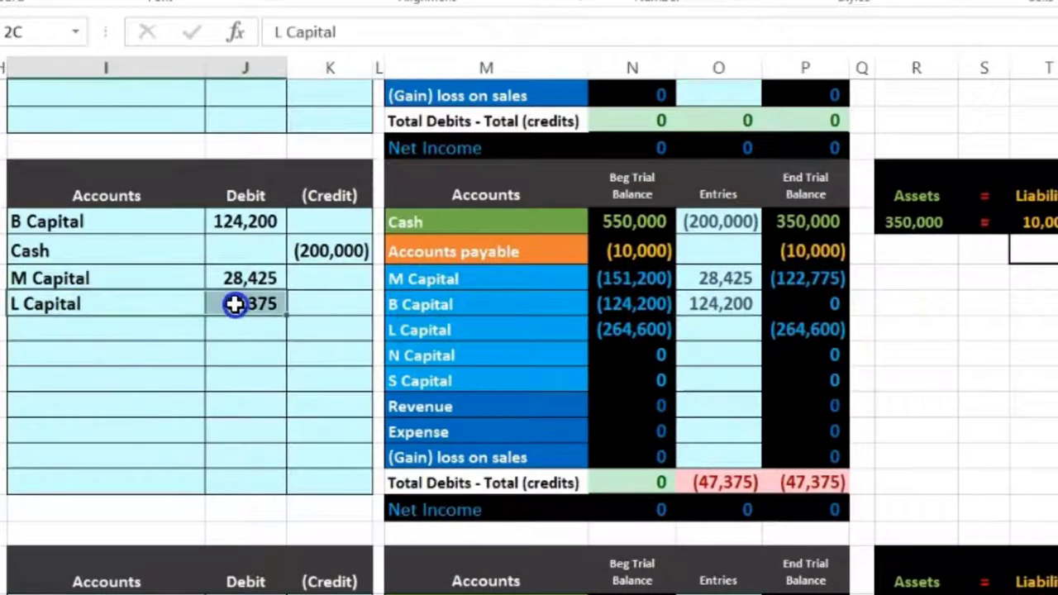
left_click(704, 329)
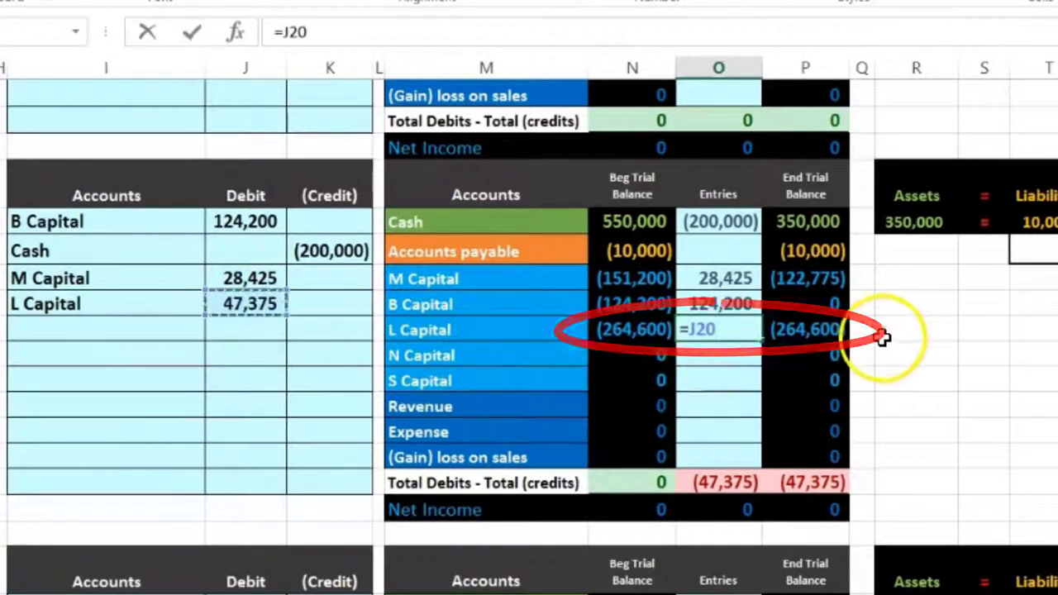
key("Return")
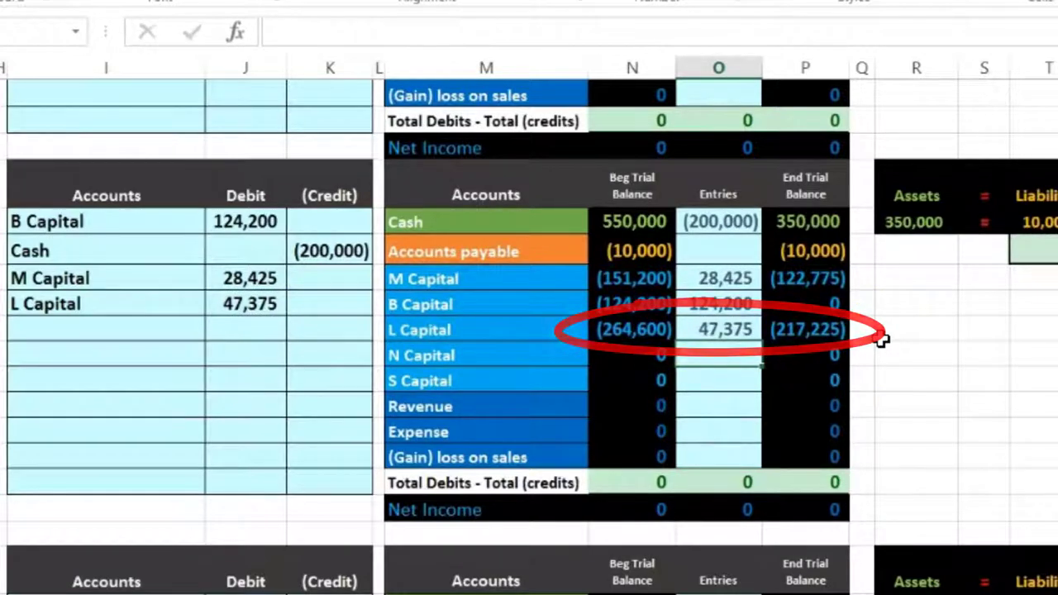
Step: Compare the ending capital balances in P19:P21 with the calculated M, L and total capital balances in D22, F22 and G22
left_click_drag(810, 278, 824, 335)
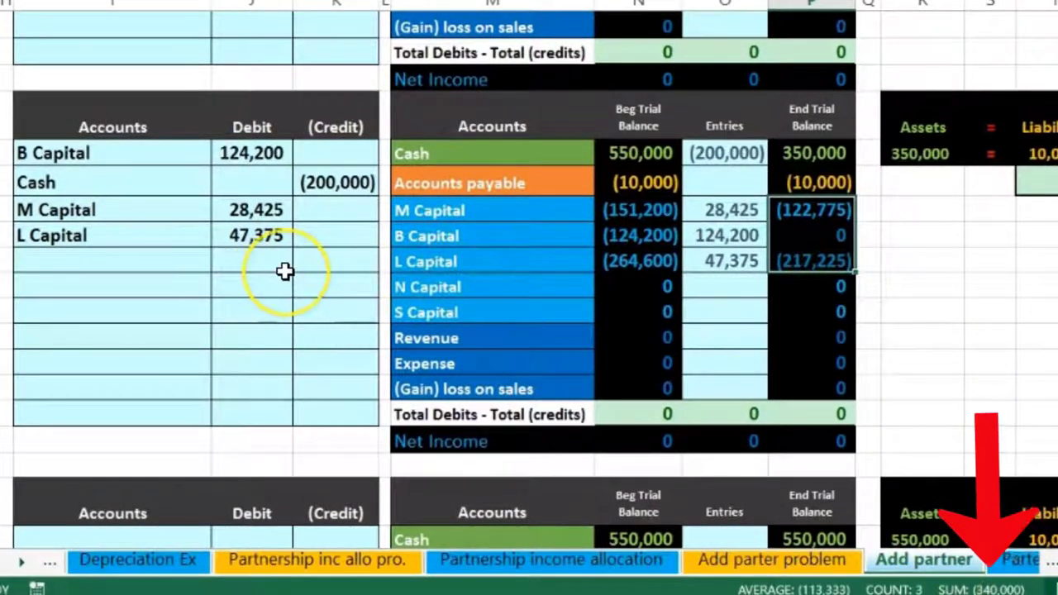
key("Left")
key("Left")
key("Left")
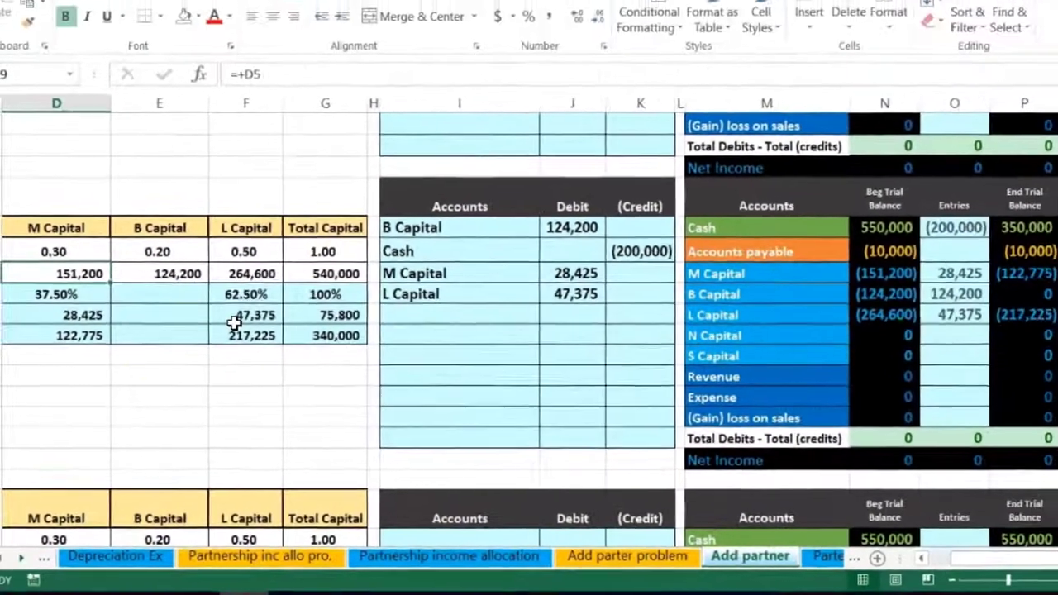
left_click(63, 347)
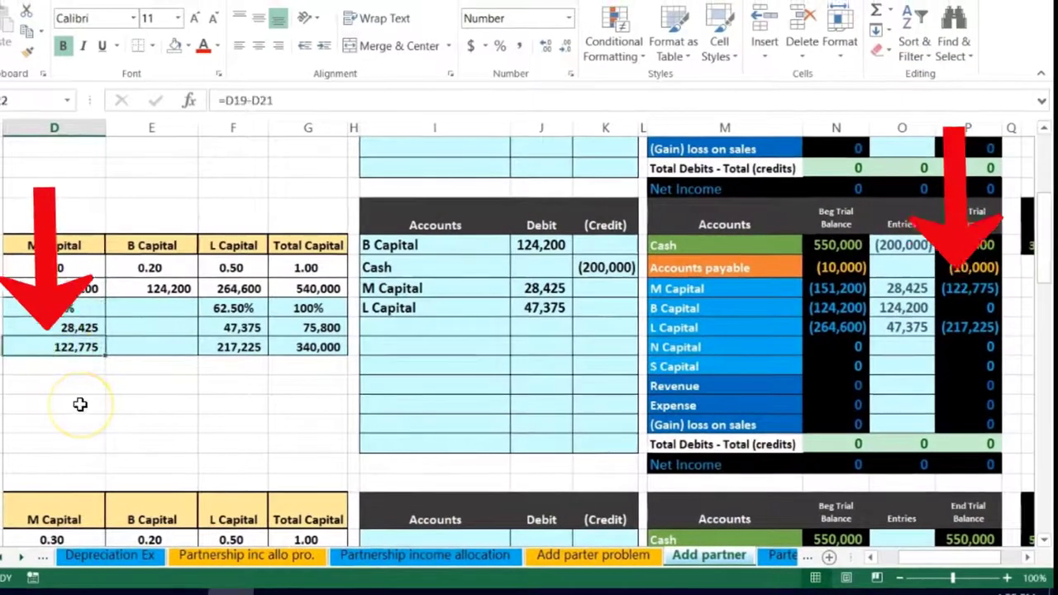
left_click(883, 252)
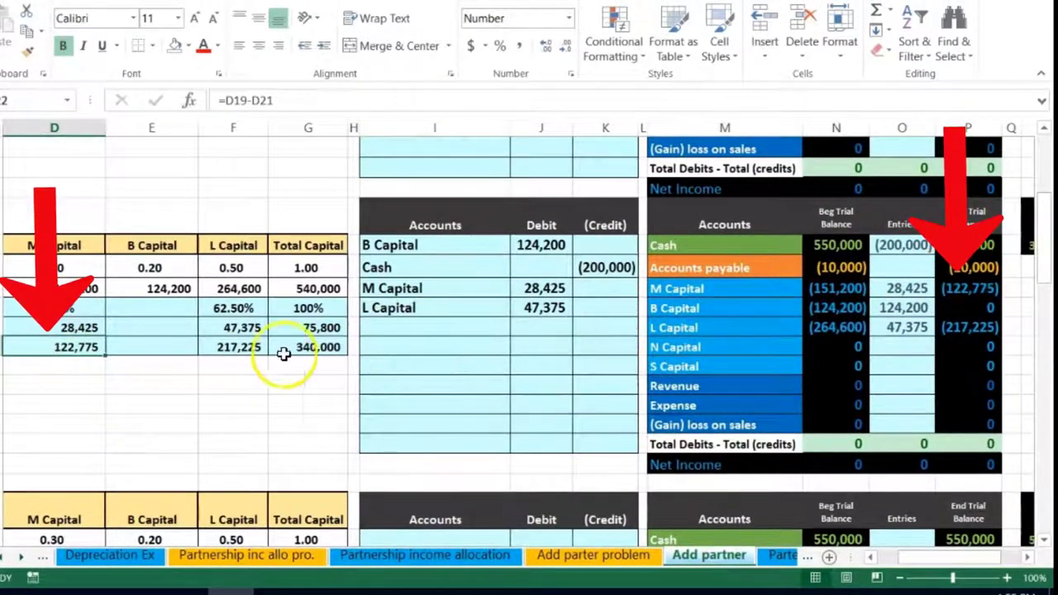
left_click(248, 347)
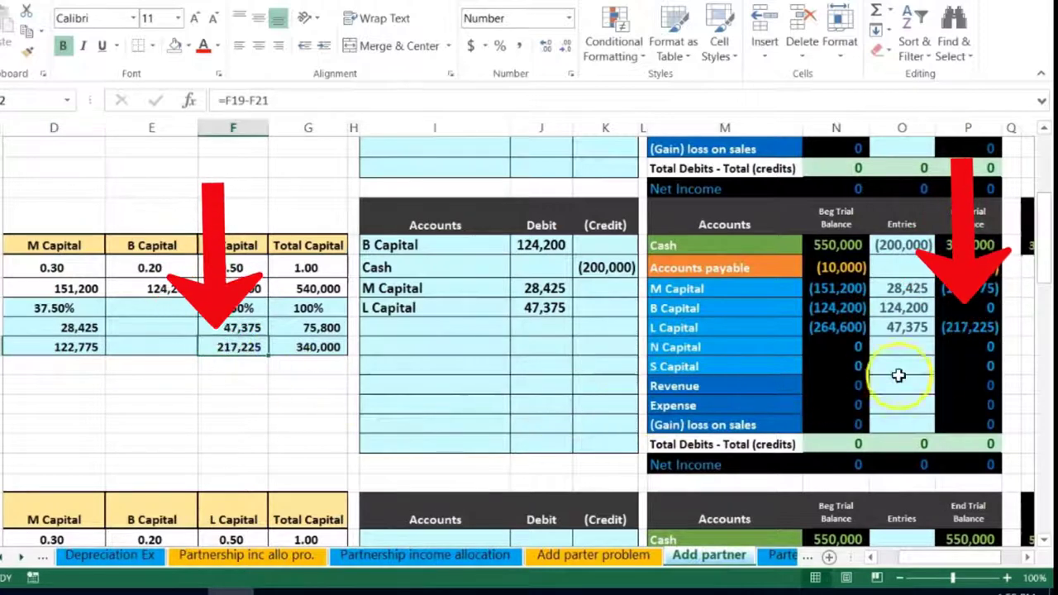
left_click(964, 330)
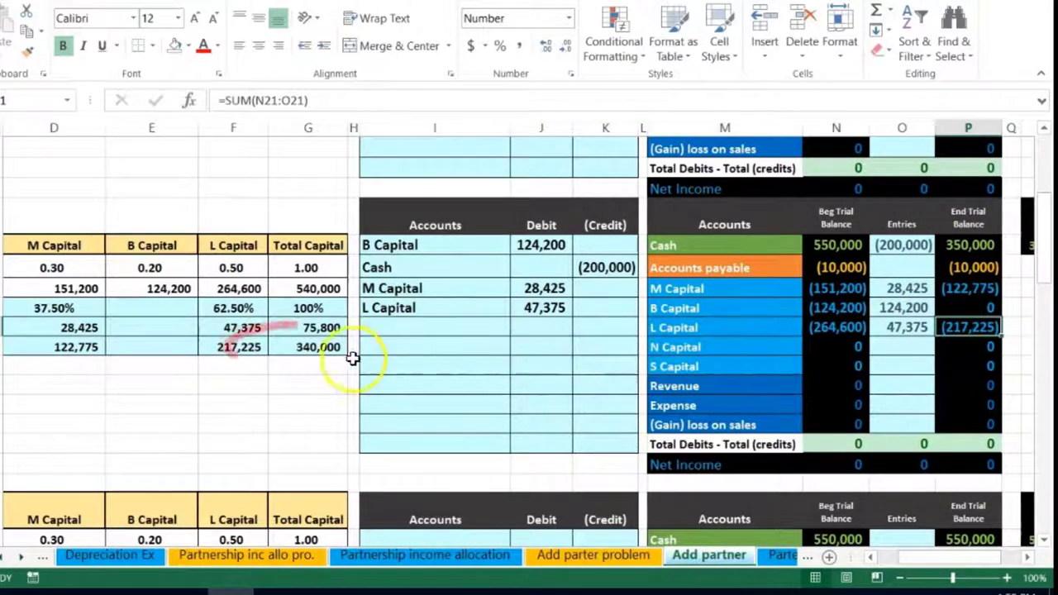
left_click(326, 350)
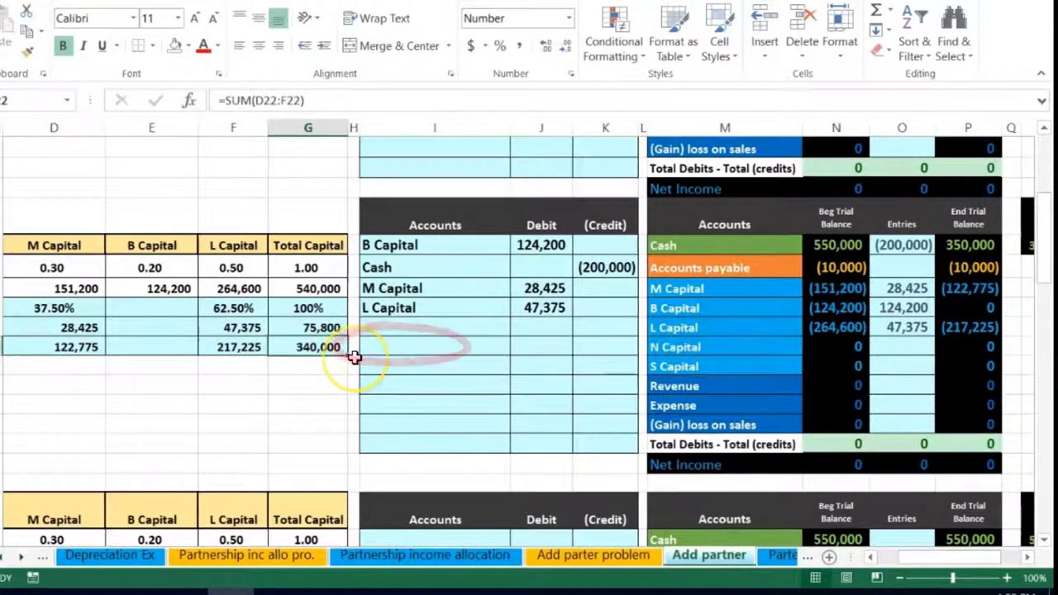
Step: Read the next withdrawal problem below, in which B sells capital interest to the partnership for $50,000 cash
key("Down")
key("Left")
key("Left")
key("Left")
key("Left")
key("Left")
key("Left")
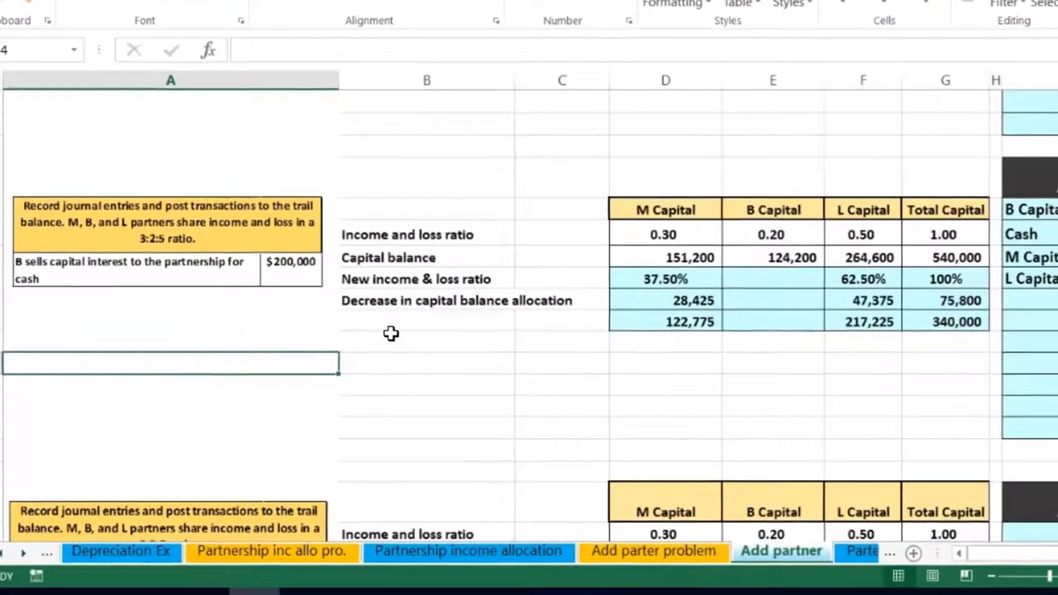
scroll(391, 333, "down", 4)
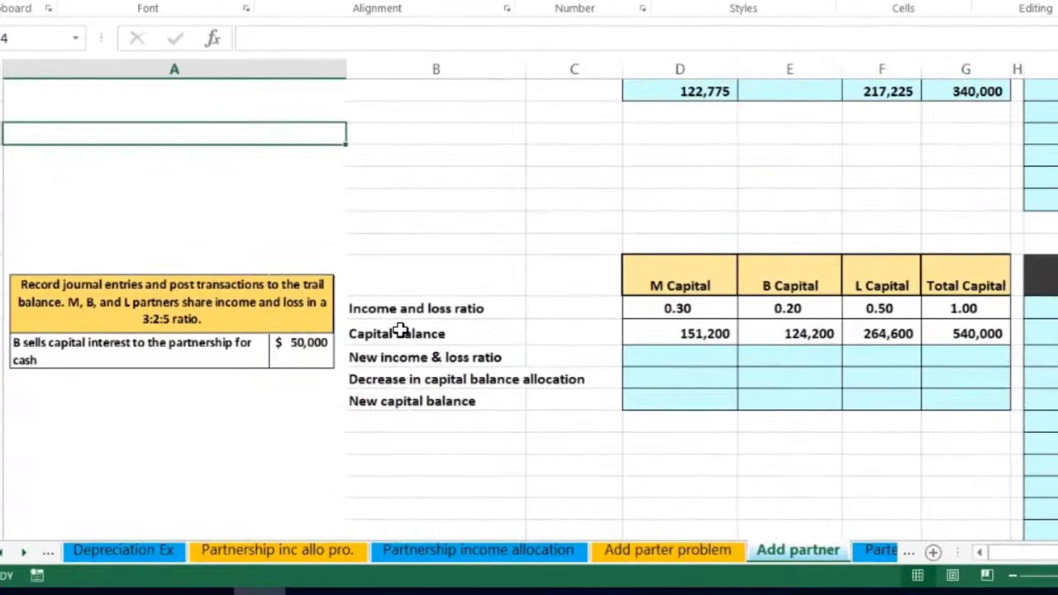
scroll(399, 330, "down", 1)
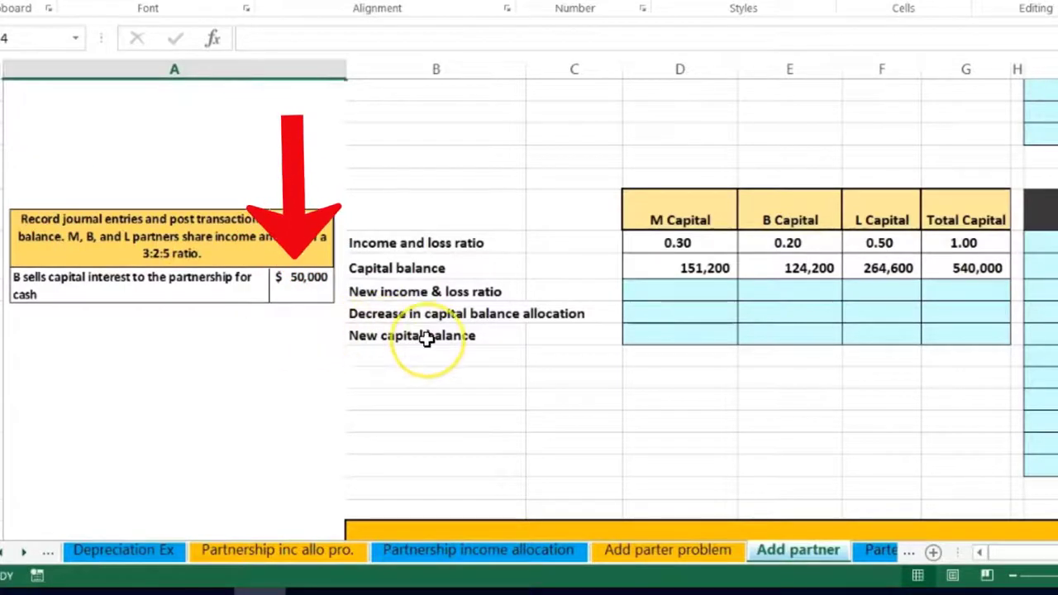
Step: Review the $50,000 problem's capital allocation table and the beginning Cash balance in its trial balance
left_click(631, 331)
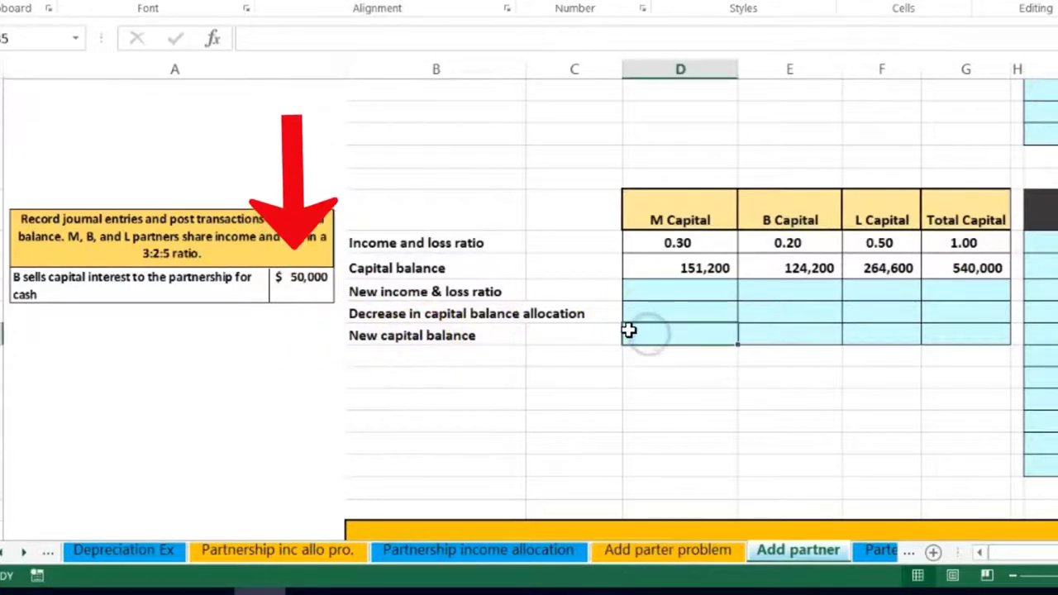
key("Right")
key("Right")
key("Right")
key("Right")
key("Right")
key("Right")
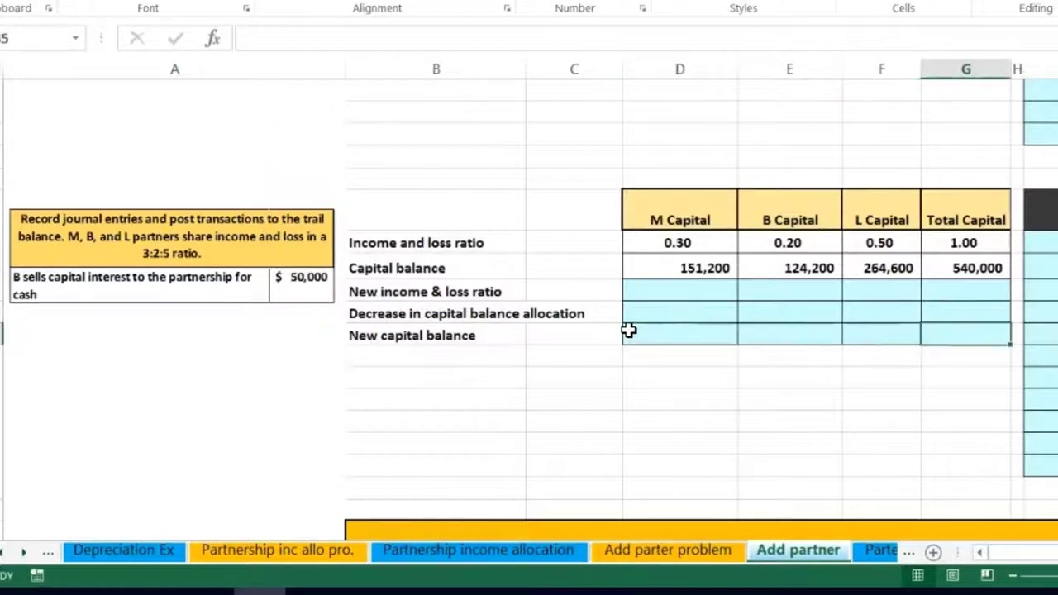
left_click(461, 220)
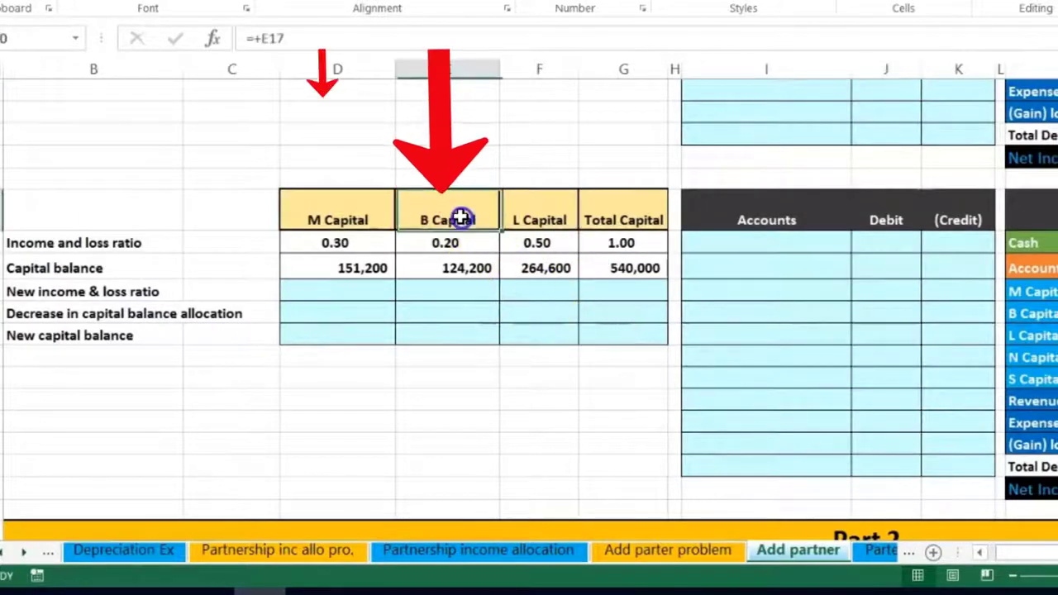
left_click(357, 206)
left_click(539, 212)
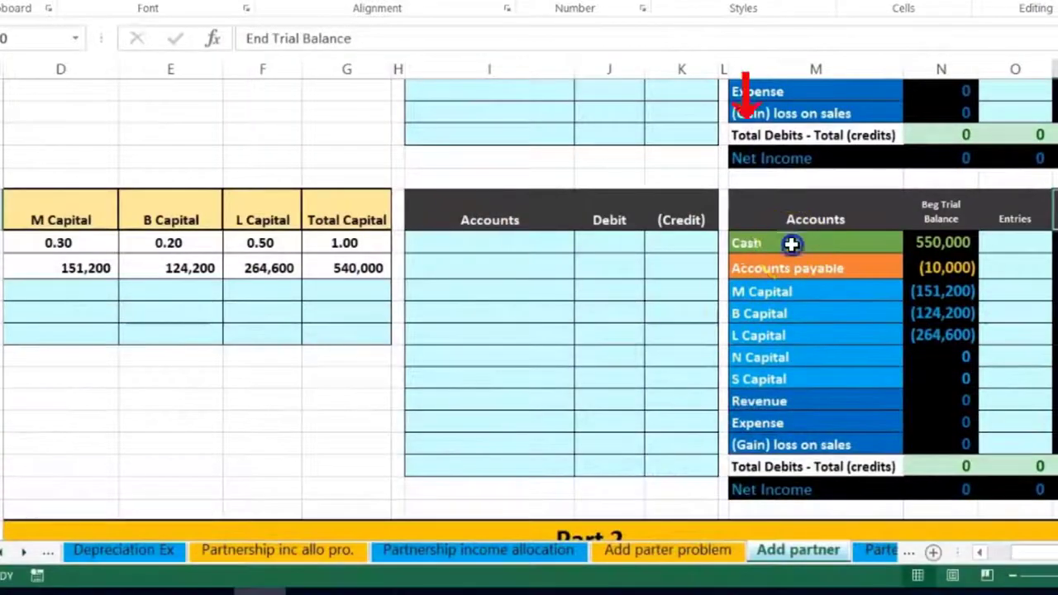
left_click_drag(791, 243, 927, 243)
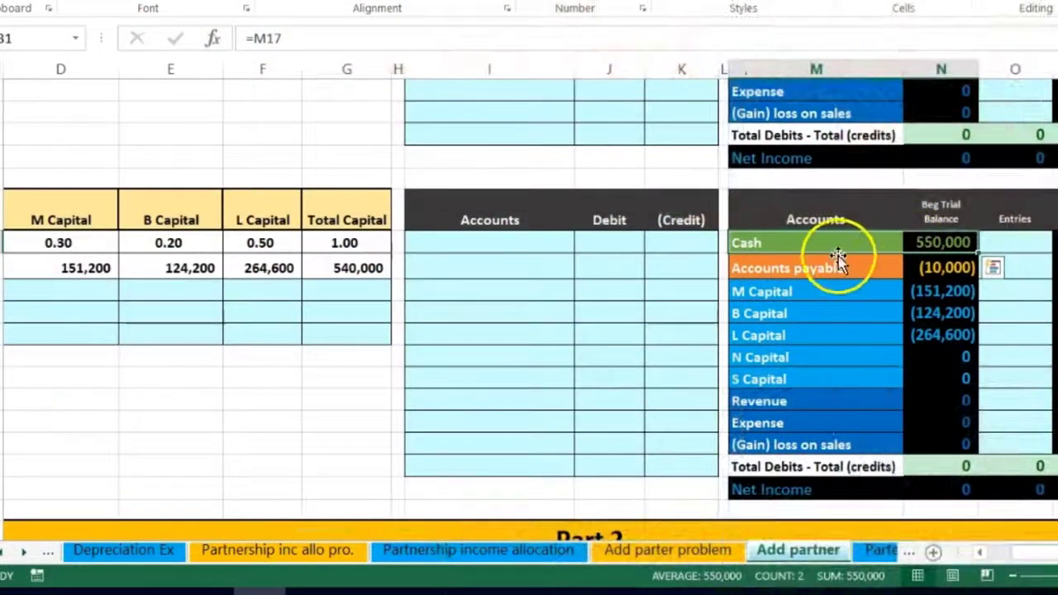
Step: Copy the Cash account name from the trial balance and paste it as a value into journal entry cell I32
left_click(833, 241)
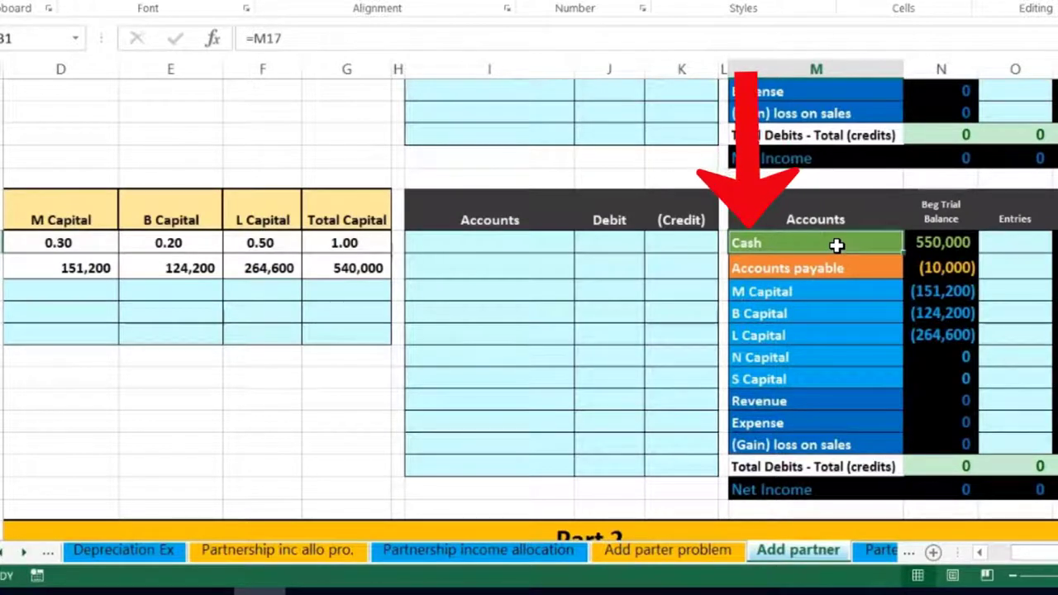
right_click(837, 243)
left_click(876, 212)
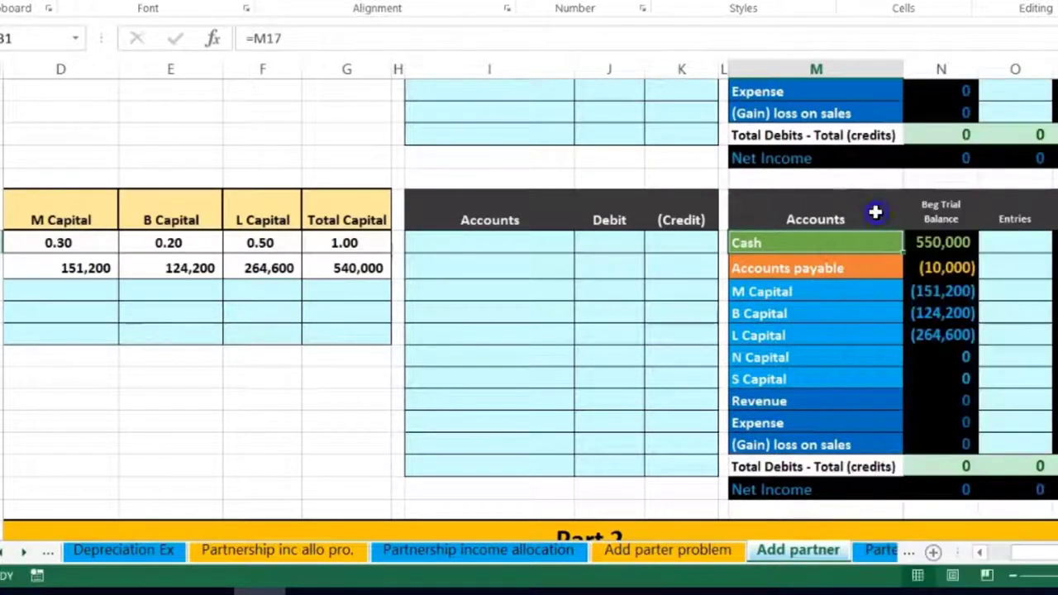
left_click(526, 266)
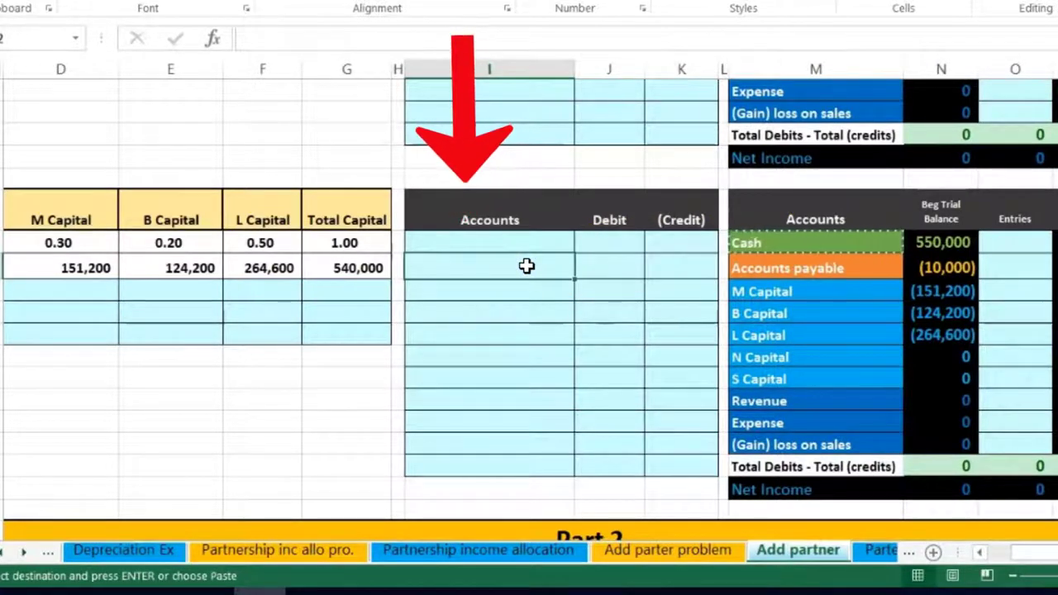
right_click(529, 264)
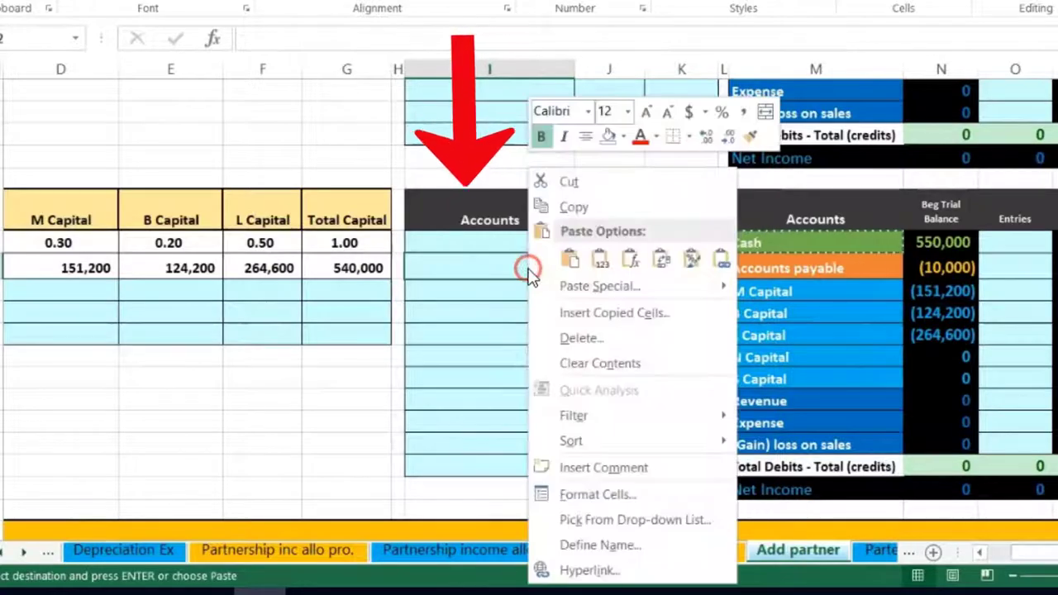
left_click(548, 255)
Step: Enter -50000 as Cash's credit in K32
left_click(676, 268)
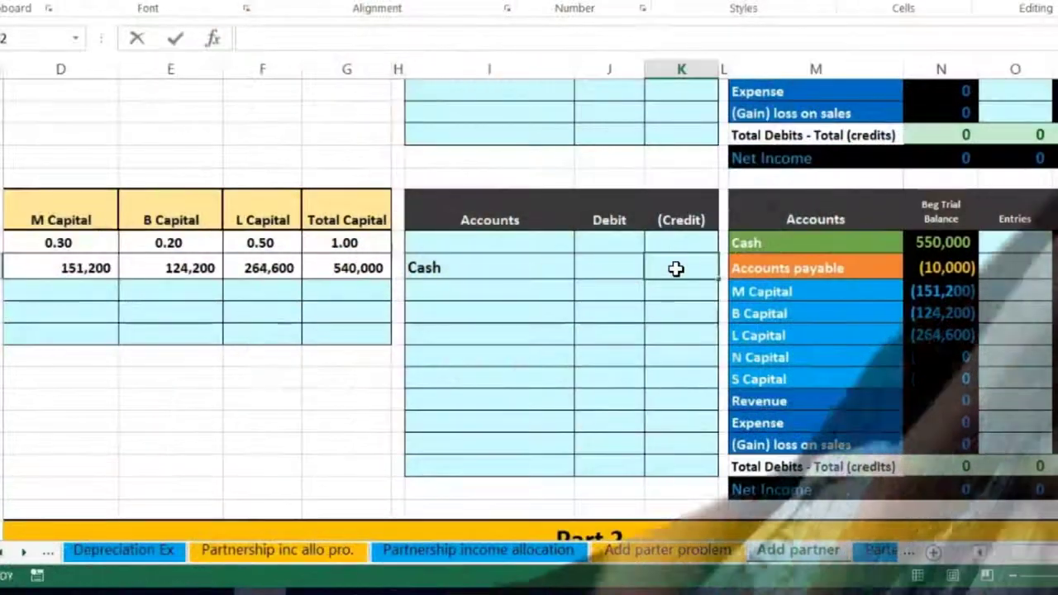
type("-50000")
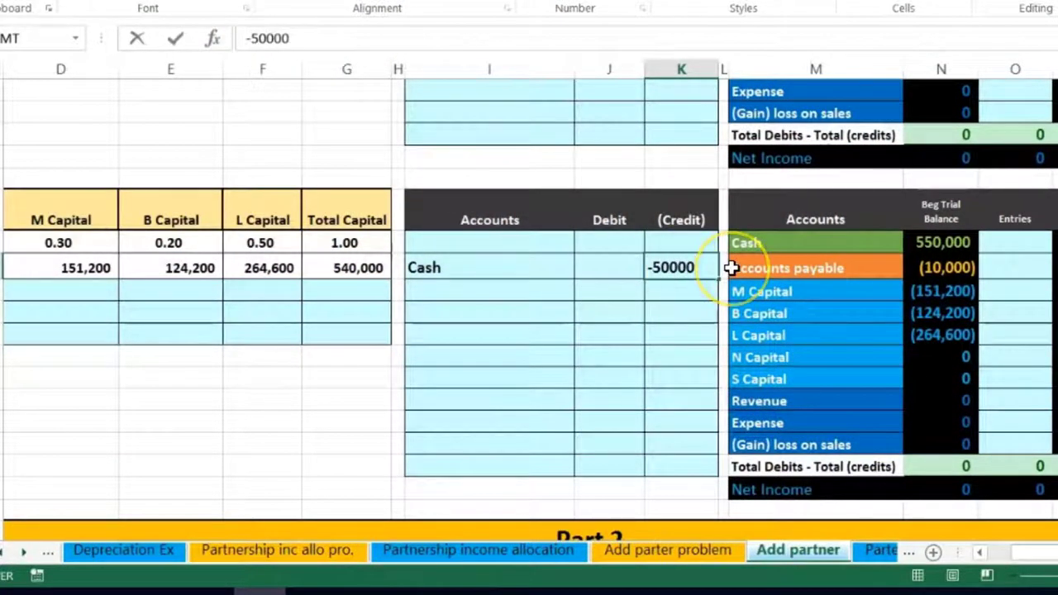
key("Return")
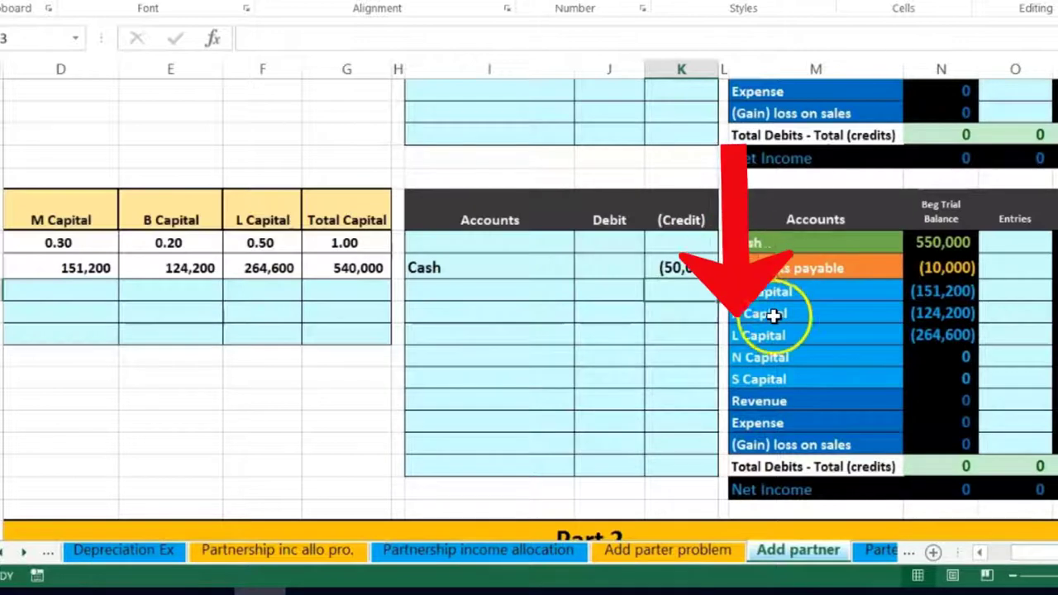
Step: Copy the B Capital account name from the trial balance and paste it as a value into I31, above Cash
left_click(811, 316)
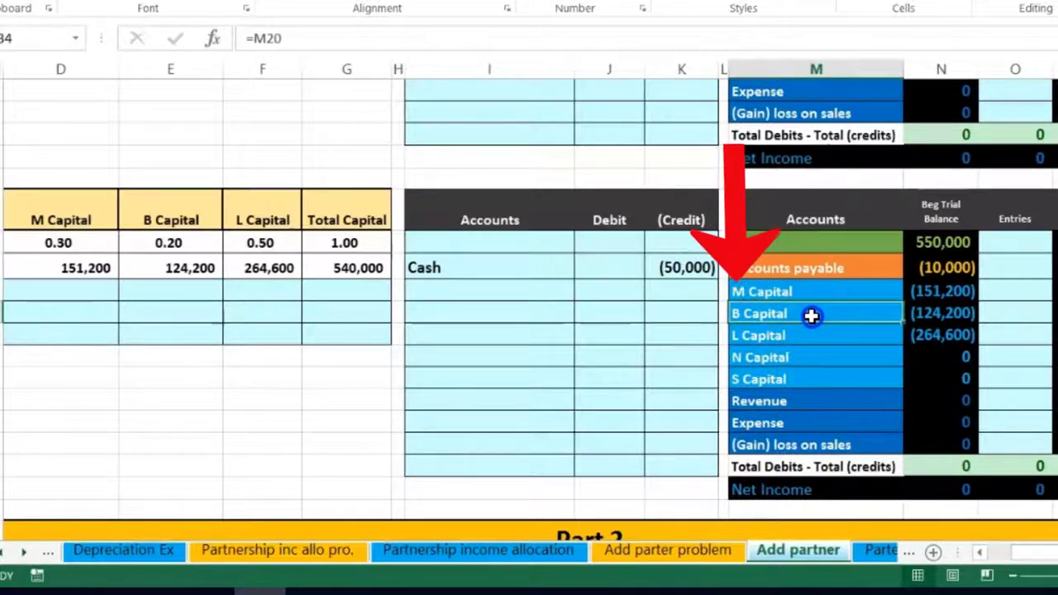
left_click_drag(811, 316, 914, 319)
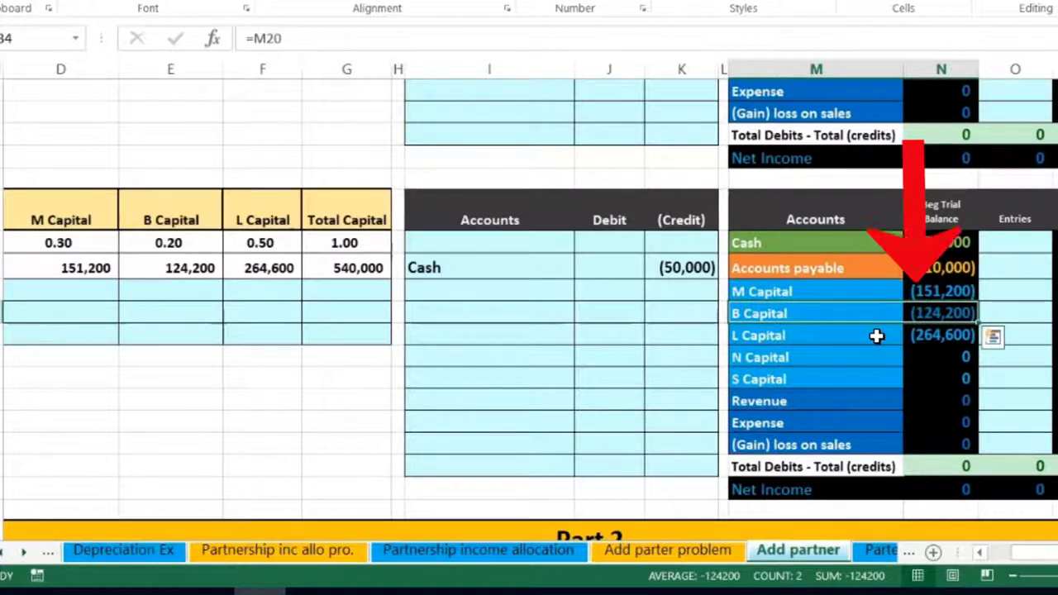
left_click(939, 312)
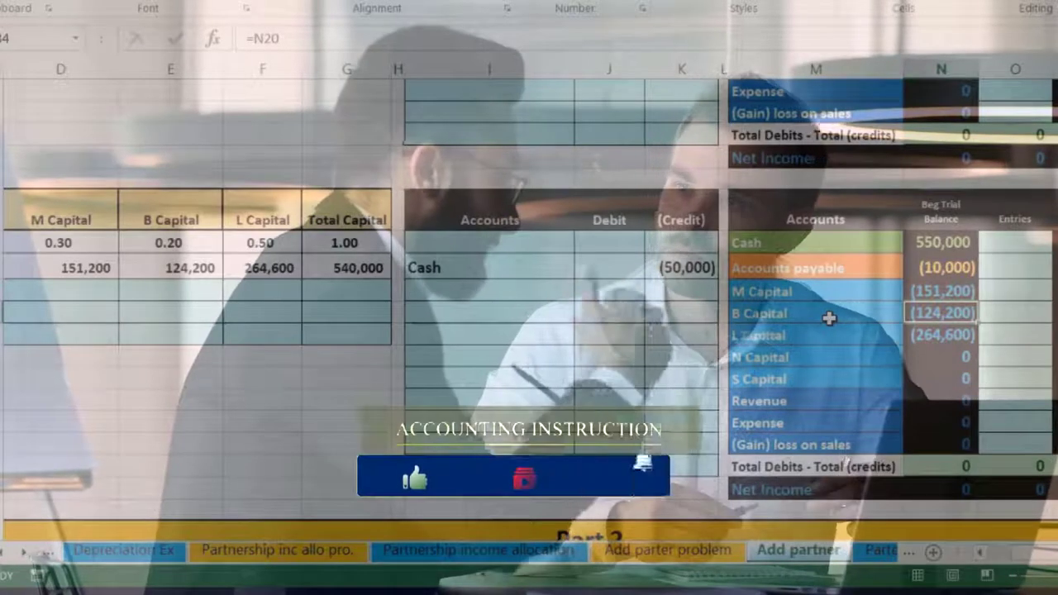
left_click(826, 314)
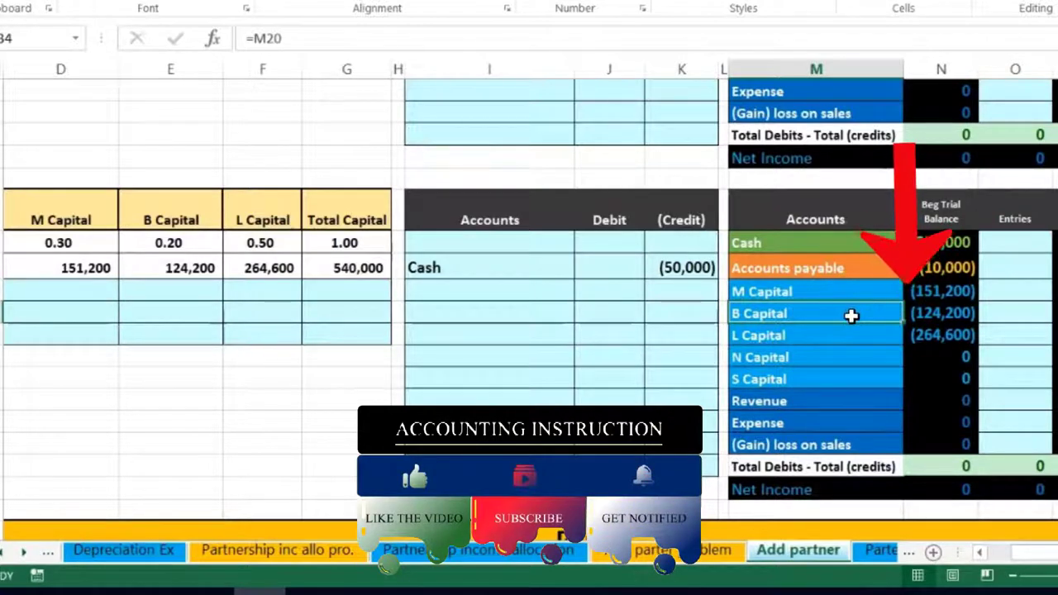
left_click(906, 314)
left_click(848, 320)
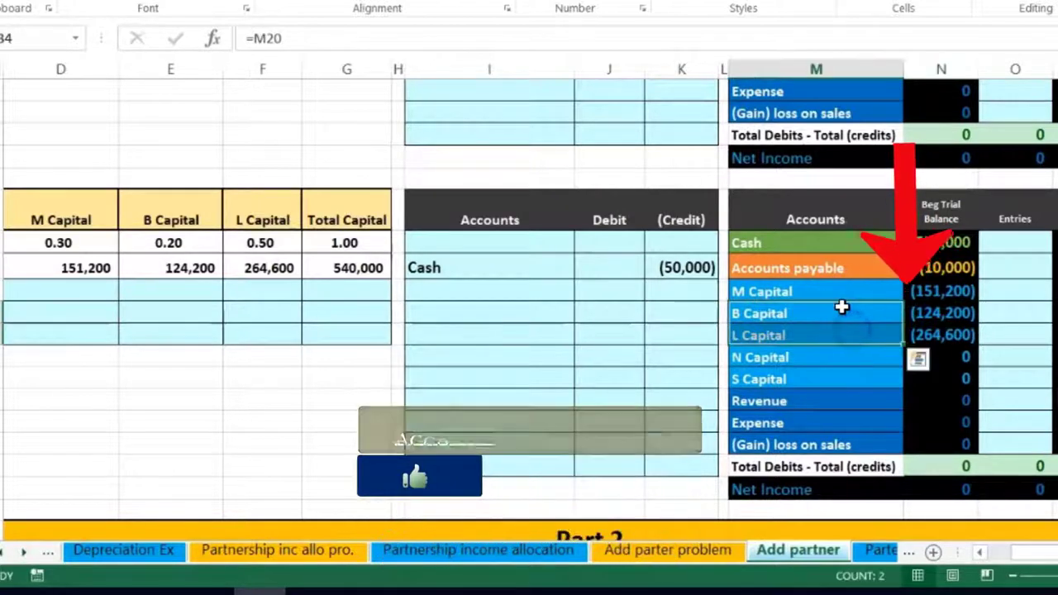
right_click(843, 313)
key("ctrl+c")
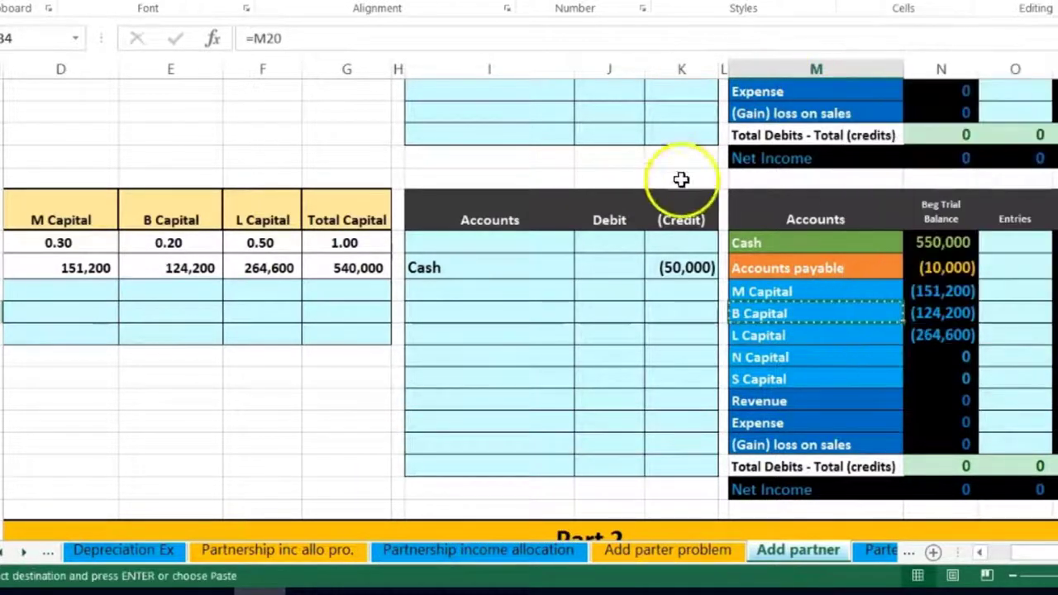
left_click(485, 240)
right_click(485, 240)
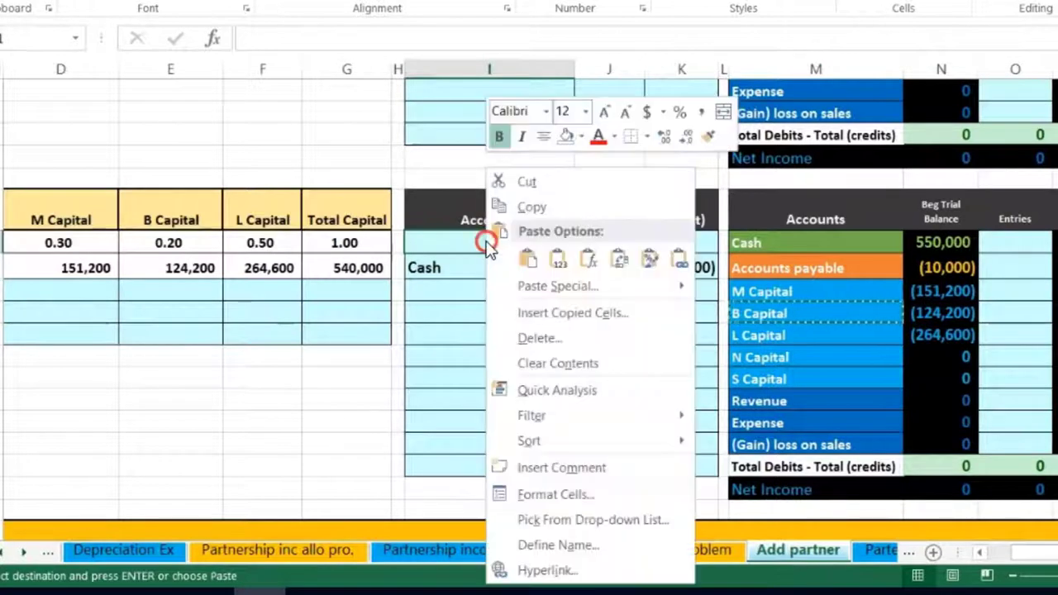
left_click(555, 258)
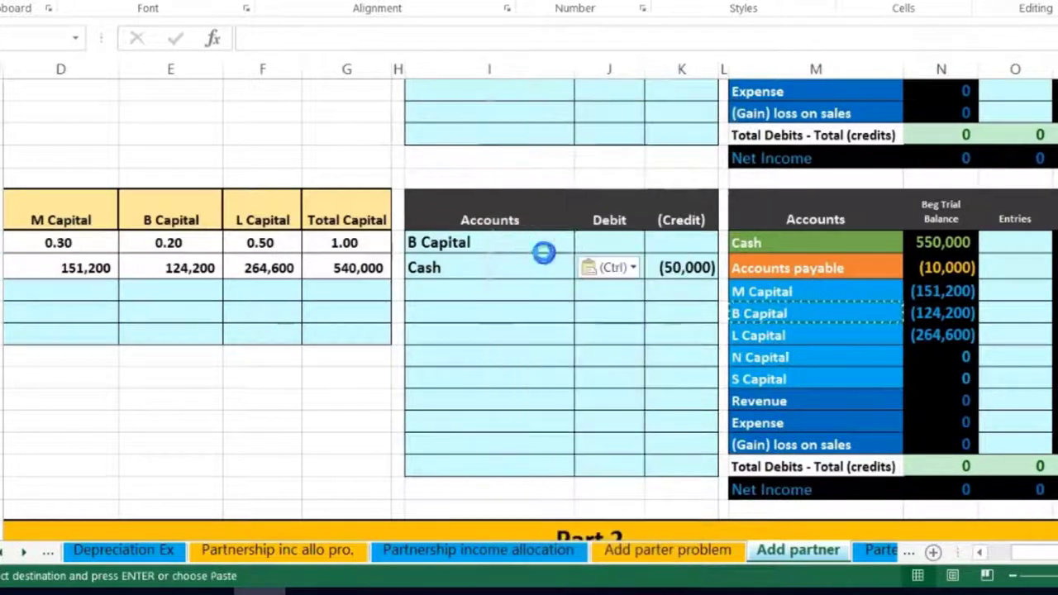
Step: Enter 124200 as B Capital's debit in J31 to clear the partner's full capital balance
left_click(586, 241)
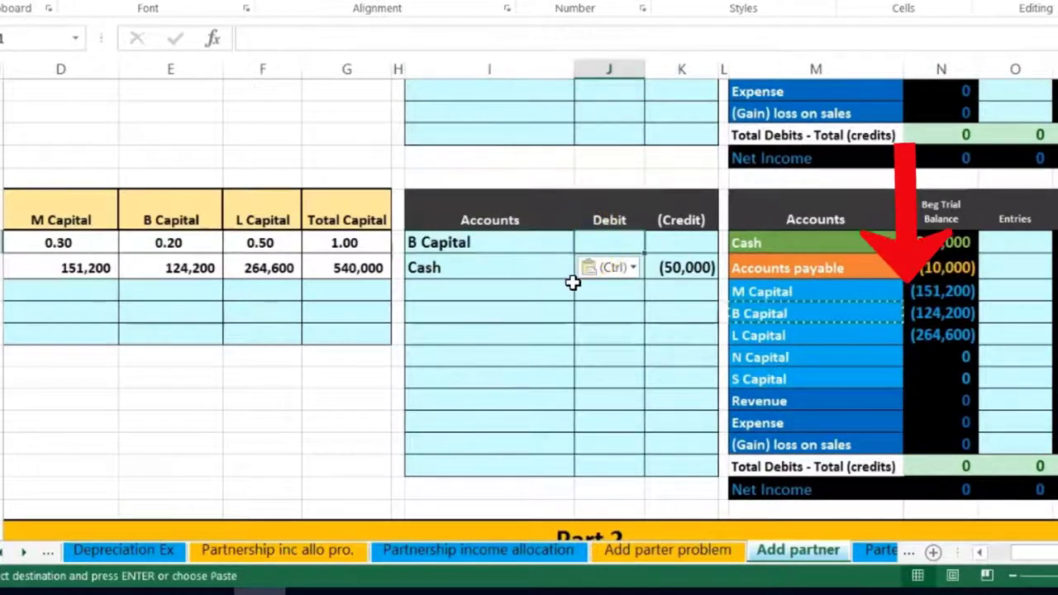
type("124,20")
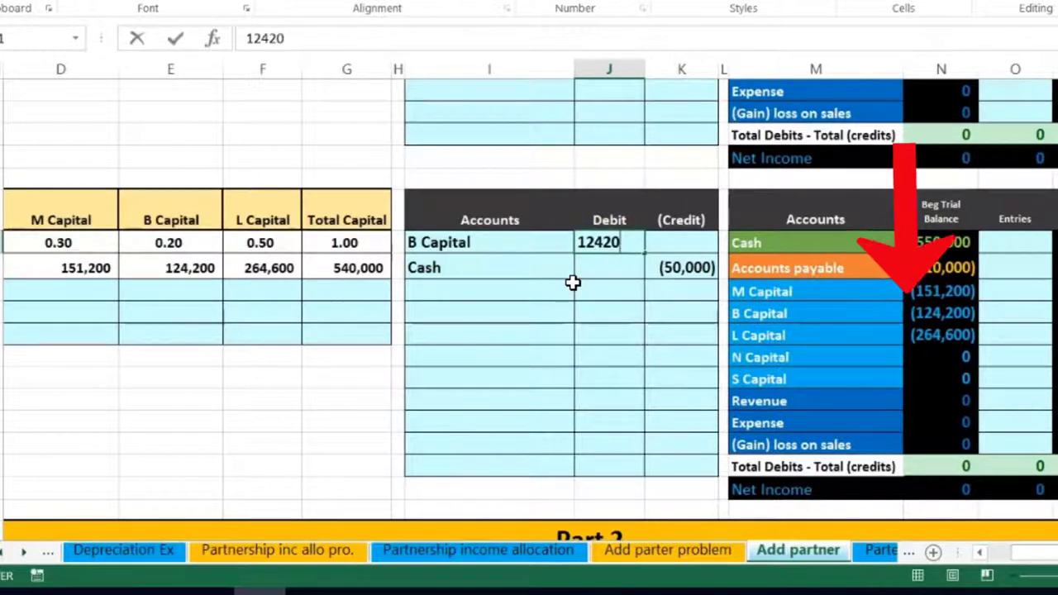
type("0")
key("Return")
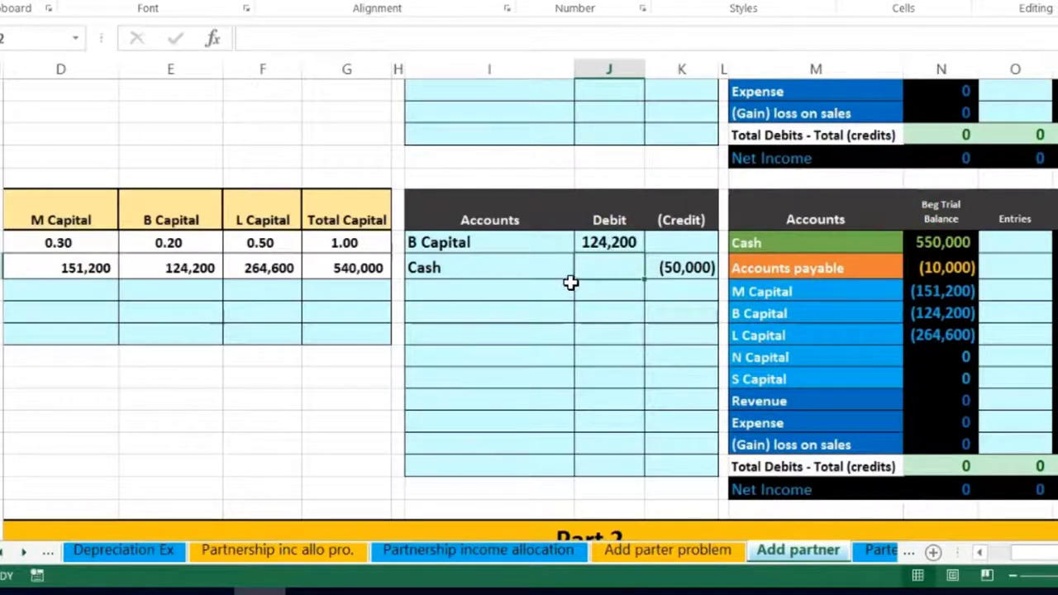
Step: Check the net of the journal entry's debit and credit in J31:K32 and review the M, L and B Capital trial balance accounts
left_click_drag(603, 244, 662, 265)
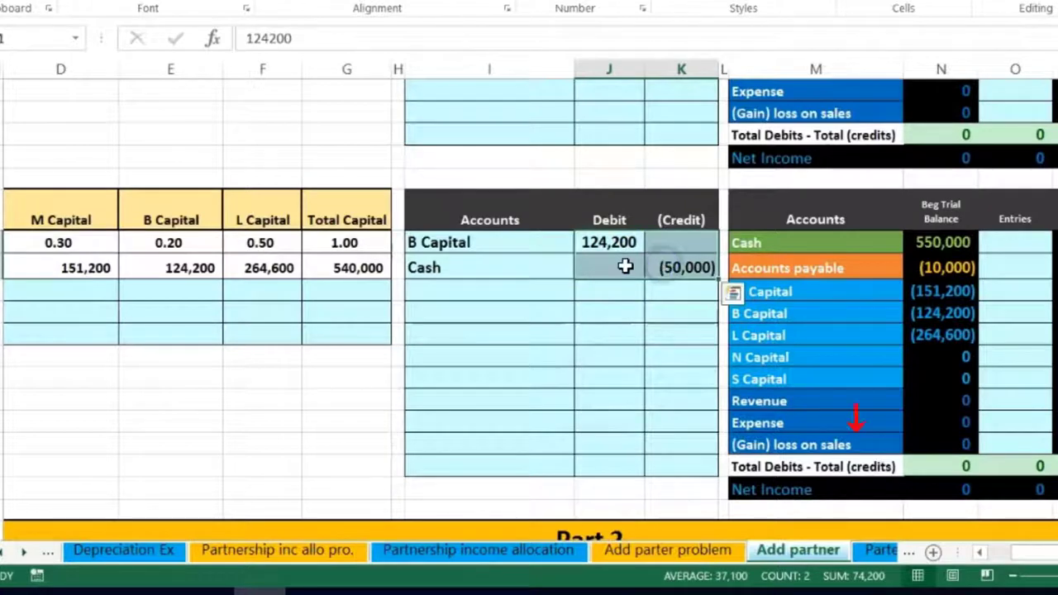
left_click(885, 582)
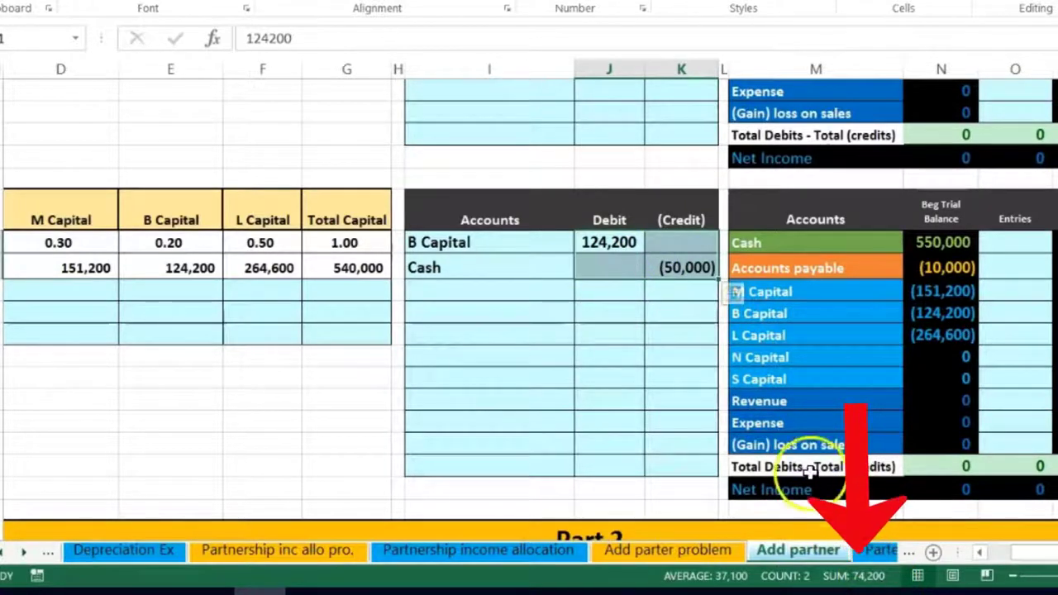
left_click(677, 289)
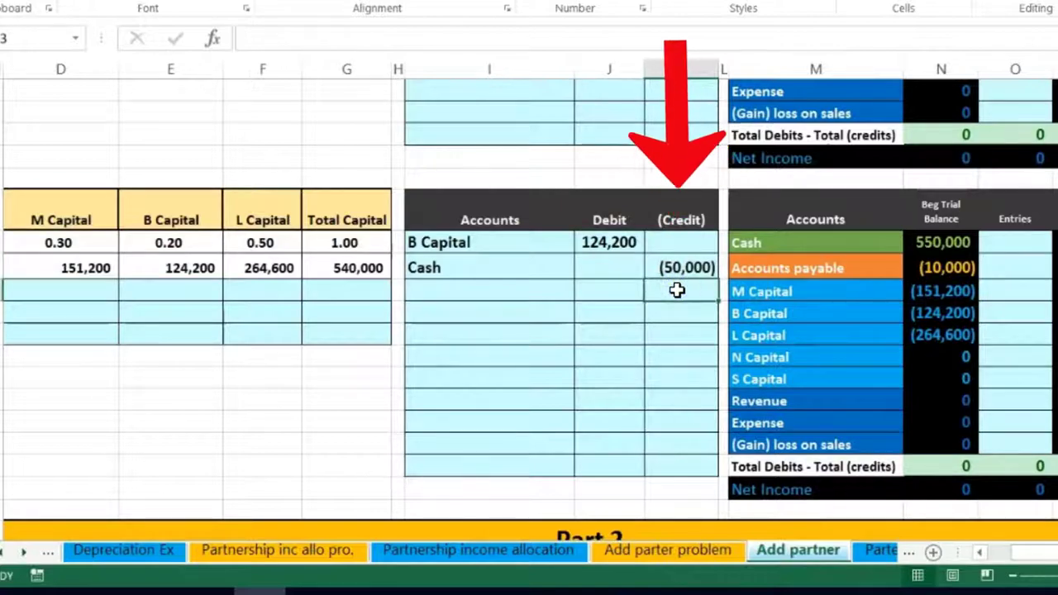
left_click(758, 292)
left_click(752, 335)
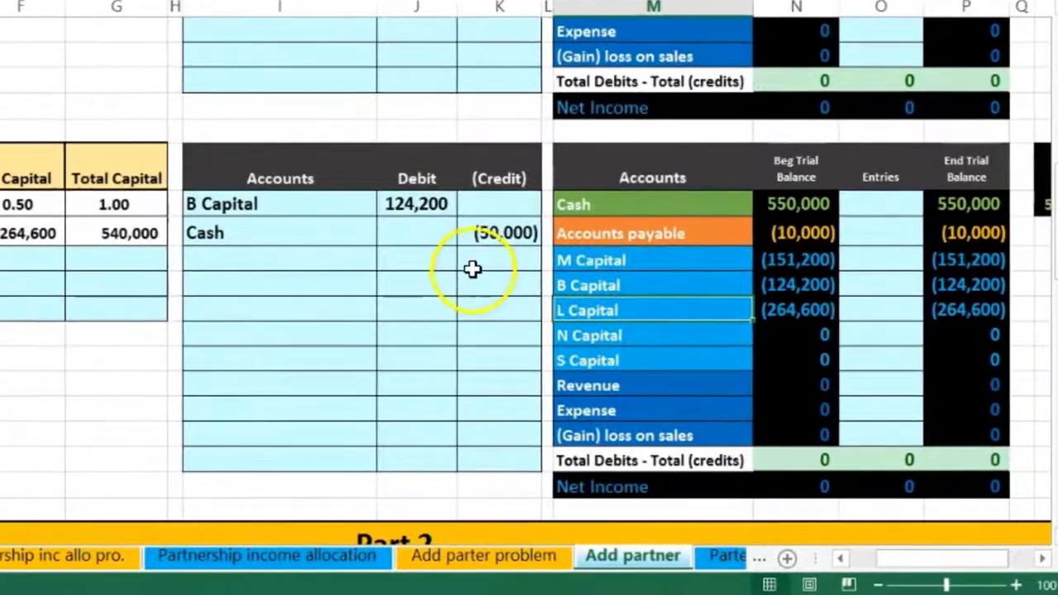
left_click(489, 266)
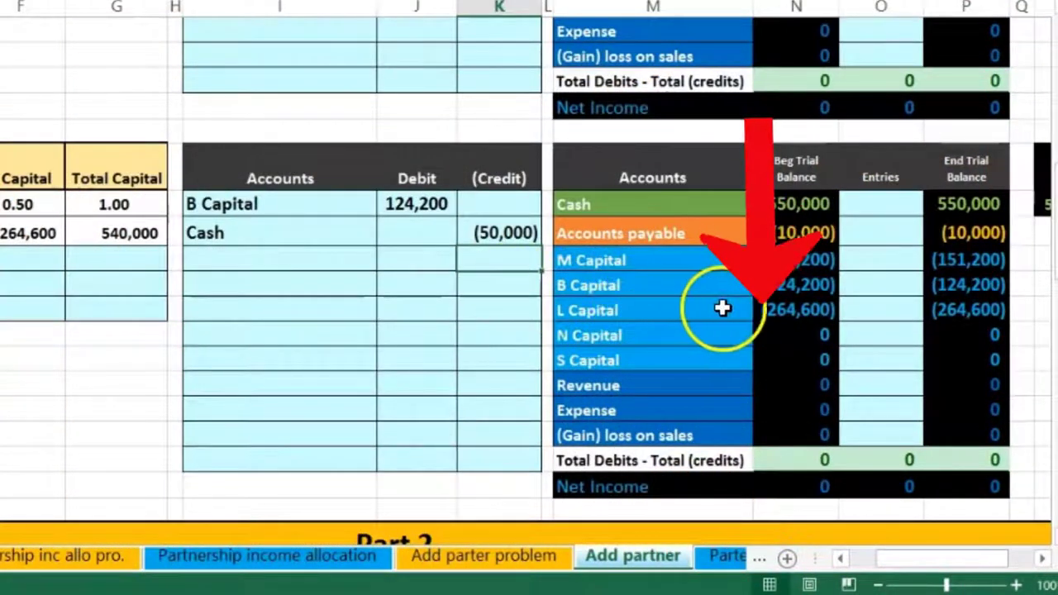
left_click(773, 285)
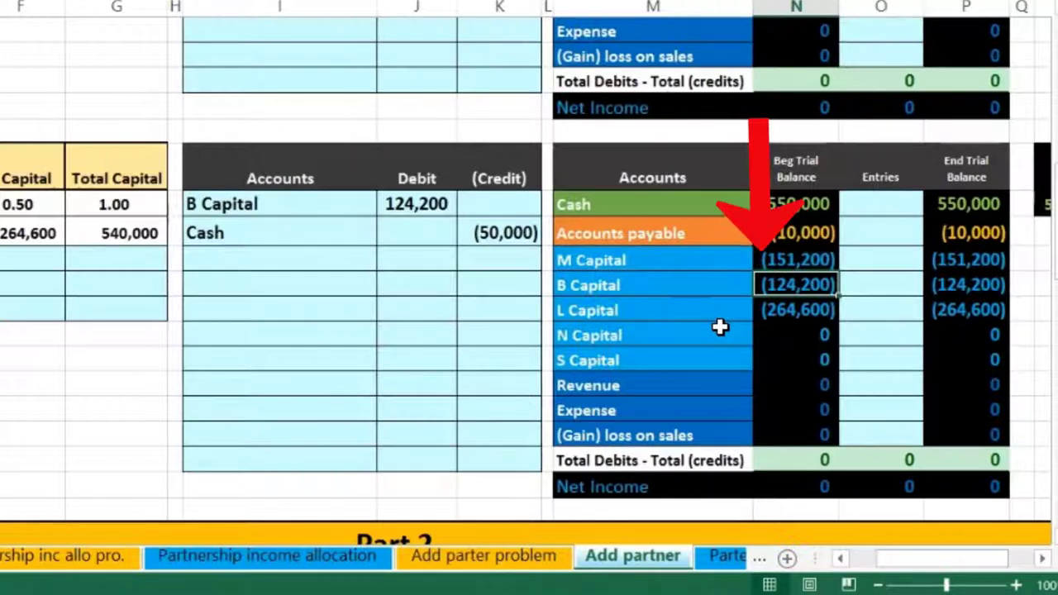
Step: Calculate M's new income and loss ratio in D33 with the formula =3/8
key("Left")
key("Left")
key("Left")
key("Left")
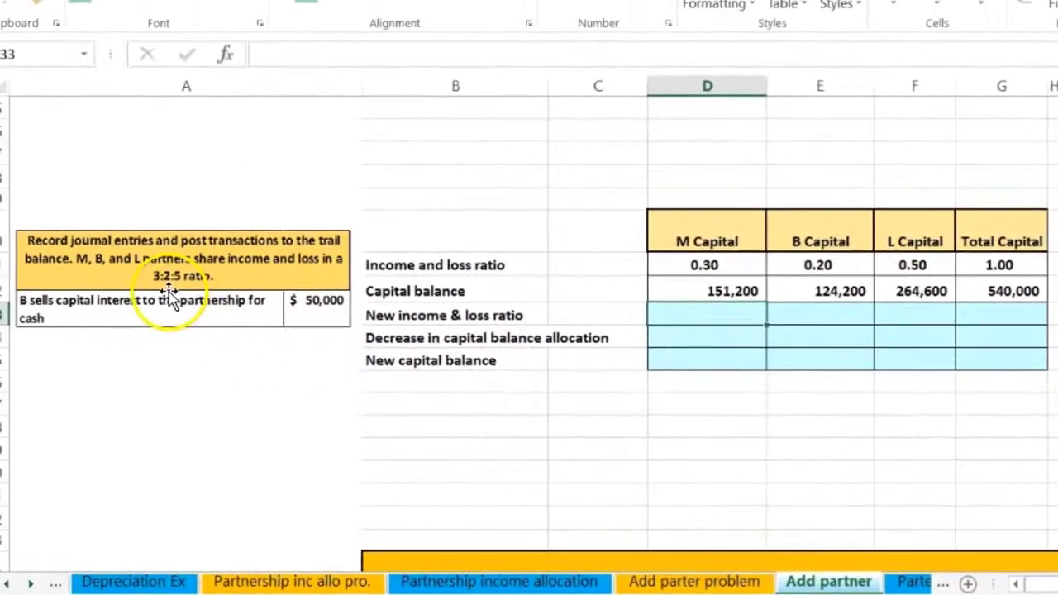
left_click(145, 312)
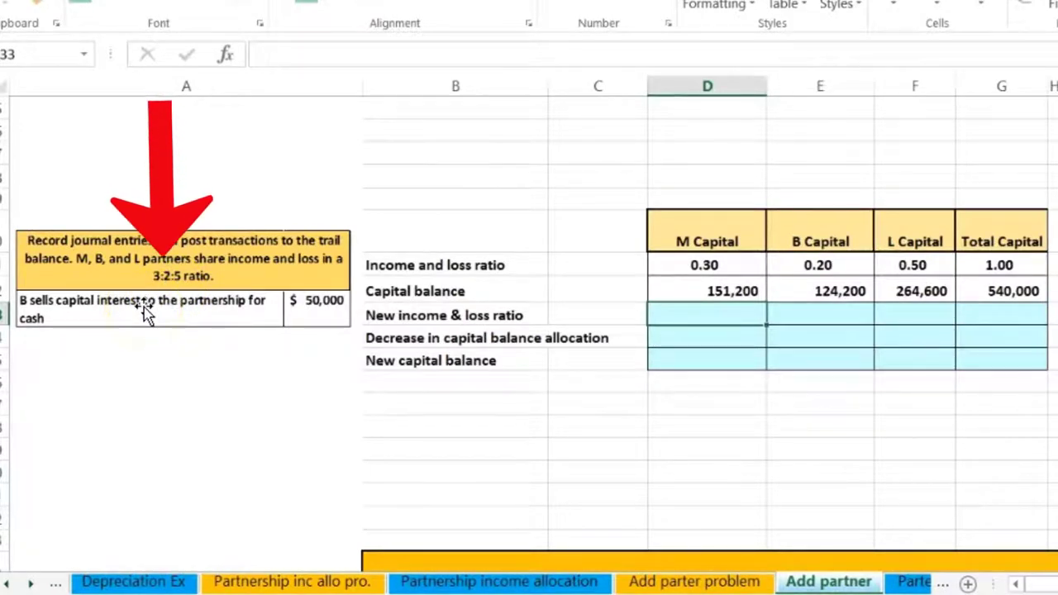
type("=")
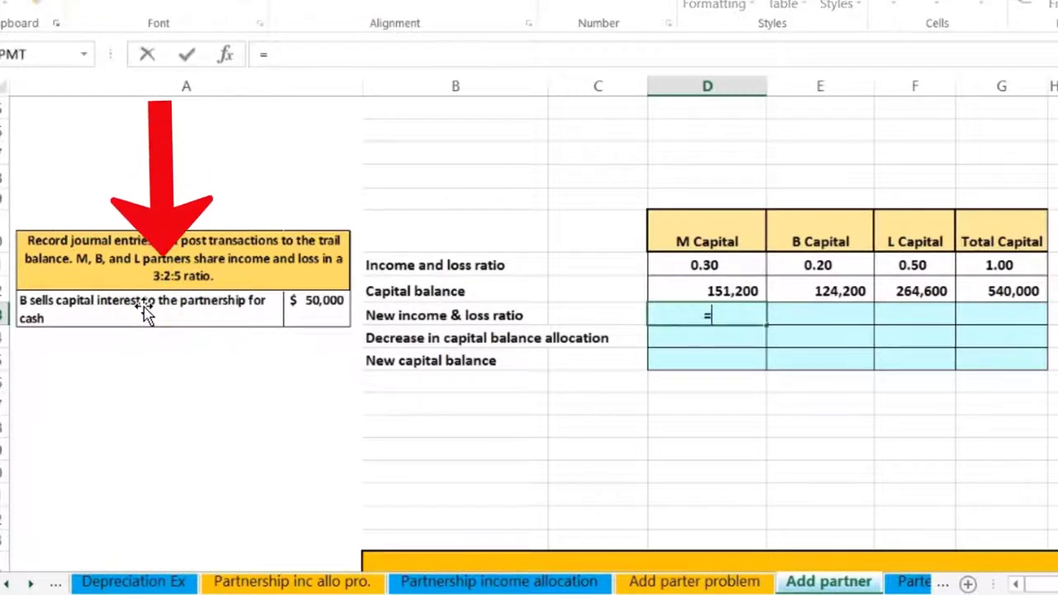
left_click(149, 280)
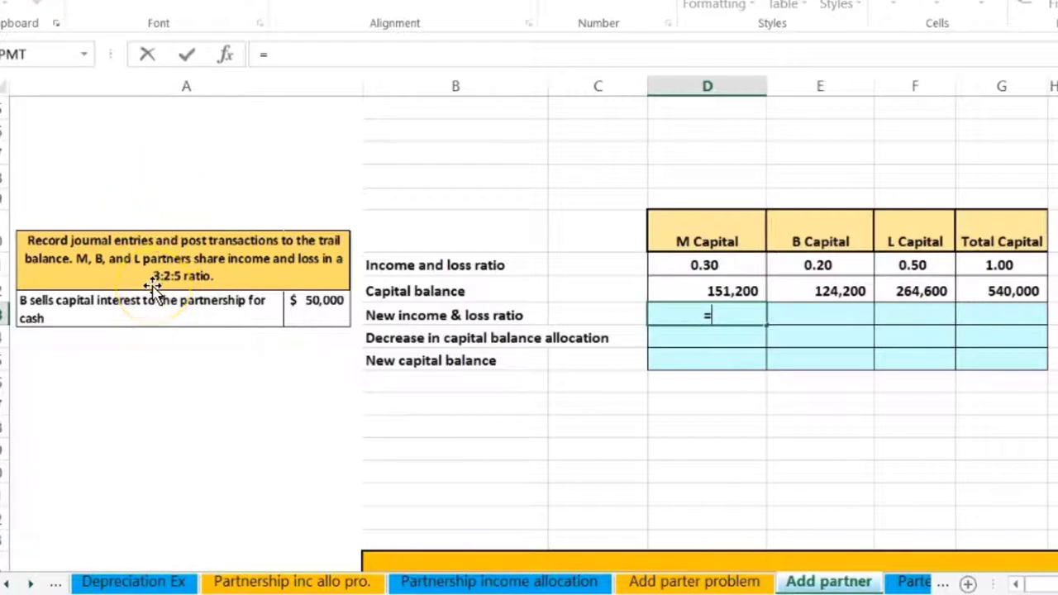
type("3")
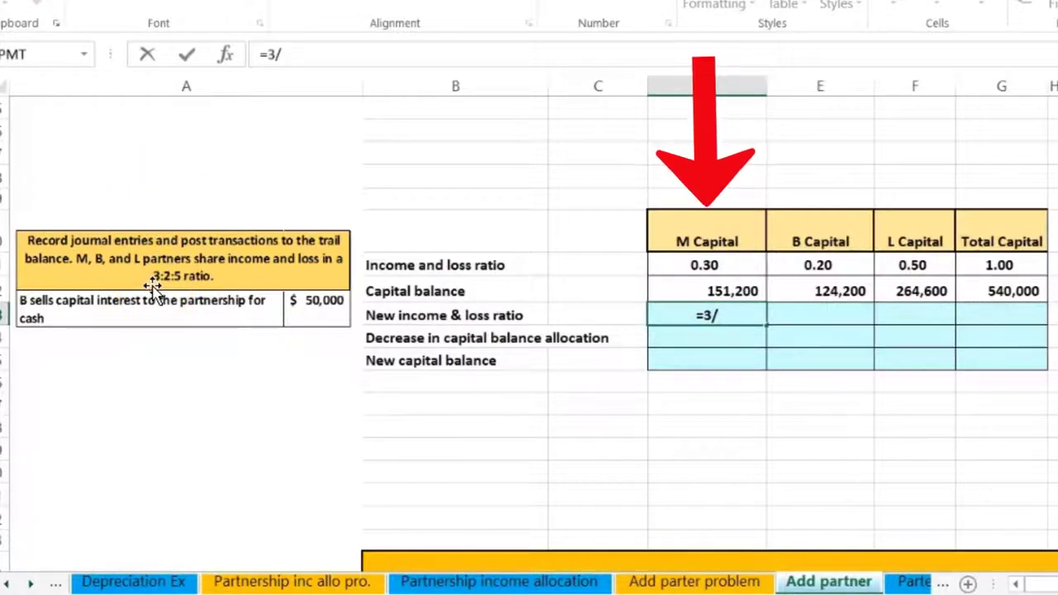
type("/")
left_click(178, 290)
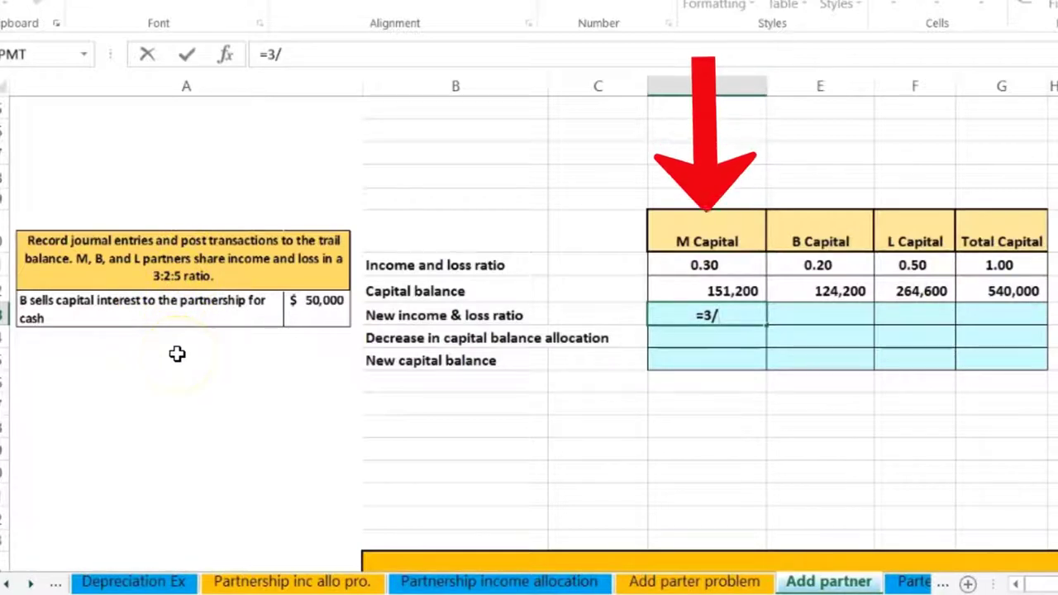
type("8")
key("Return")
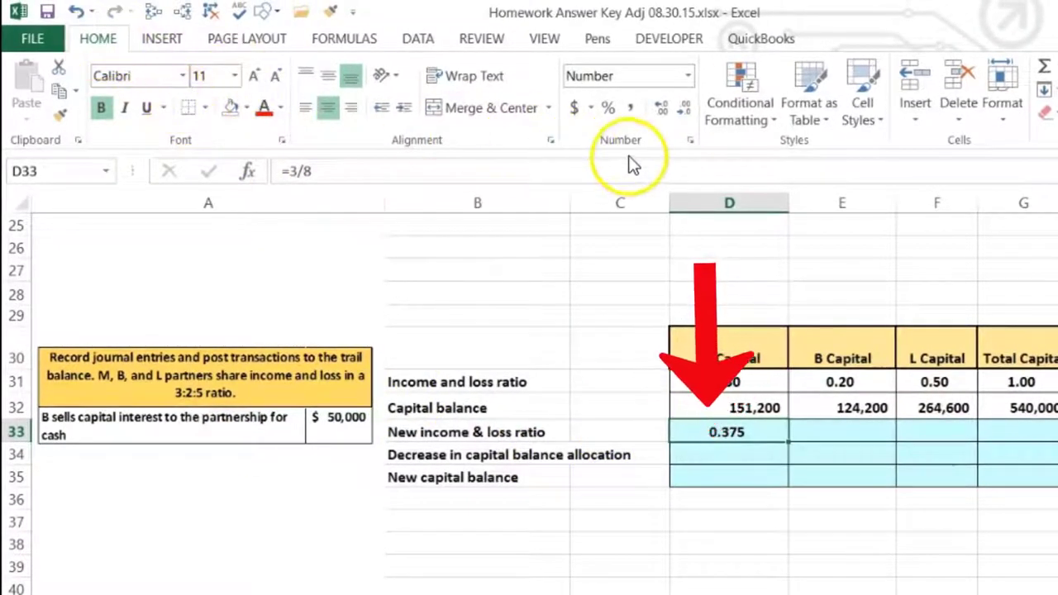
Step: Format M's new income and loss ratio in D33 as a percentage with two decimal places
left_click(612, 114)
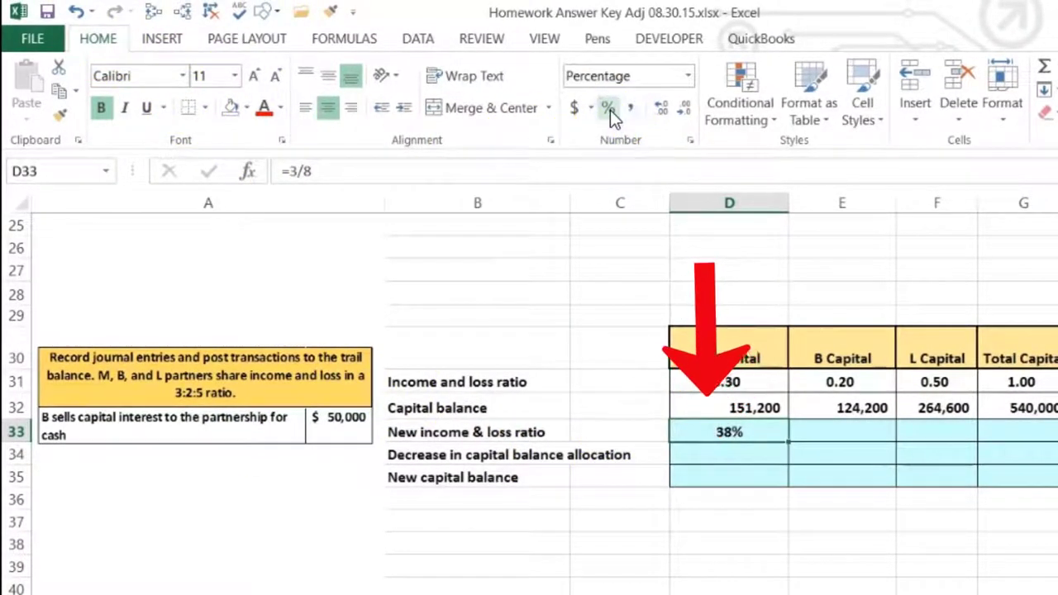
left_click(661, 110)
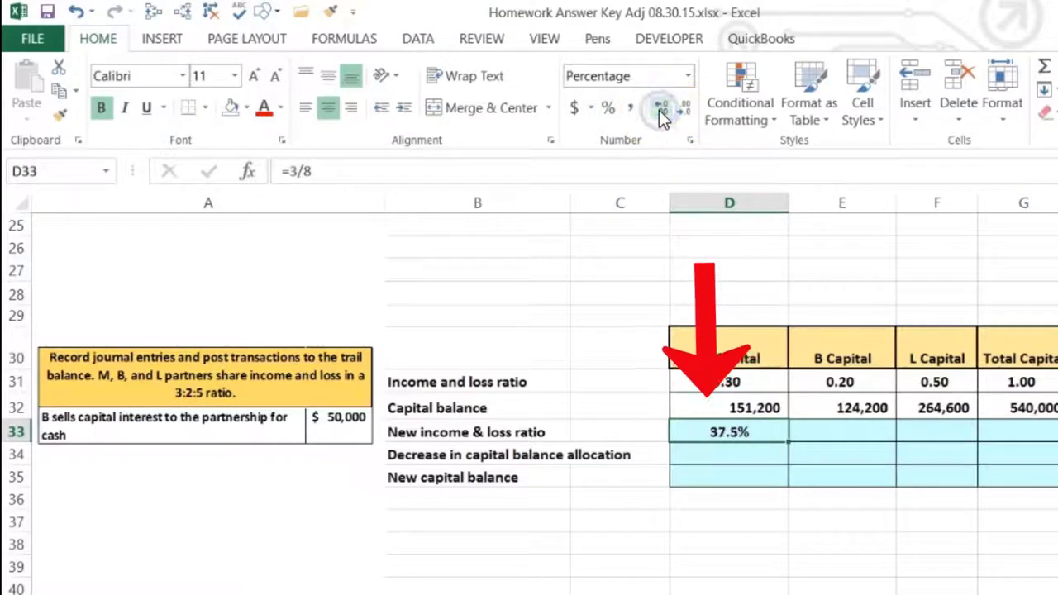
left_click(659, 110)
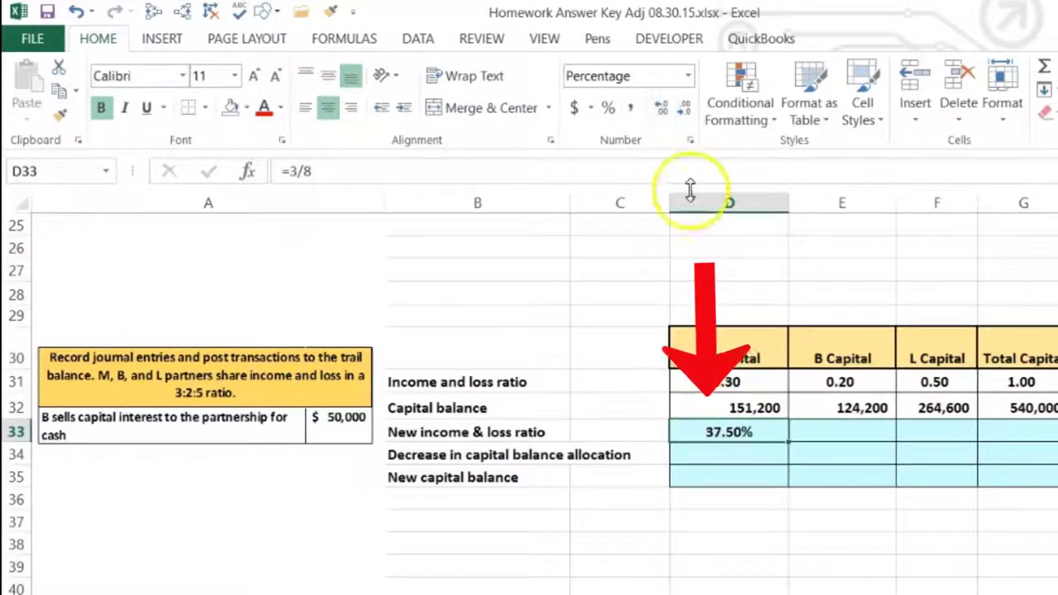
left_click(828, 429)
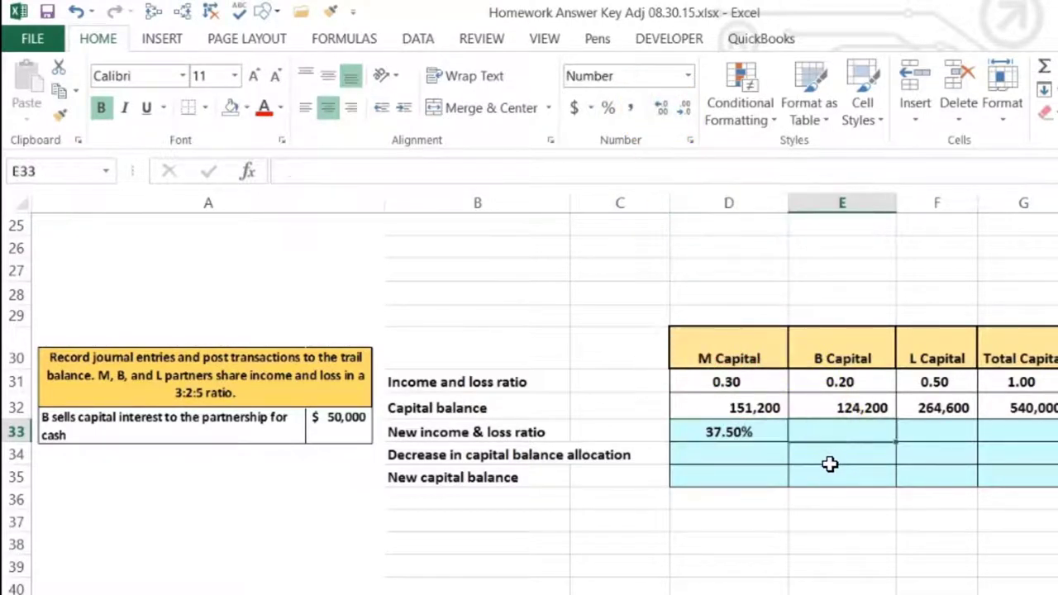
Step: Calculate L's new income and loss ratio in F33 with the formula =5/8
key("Tab")
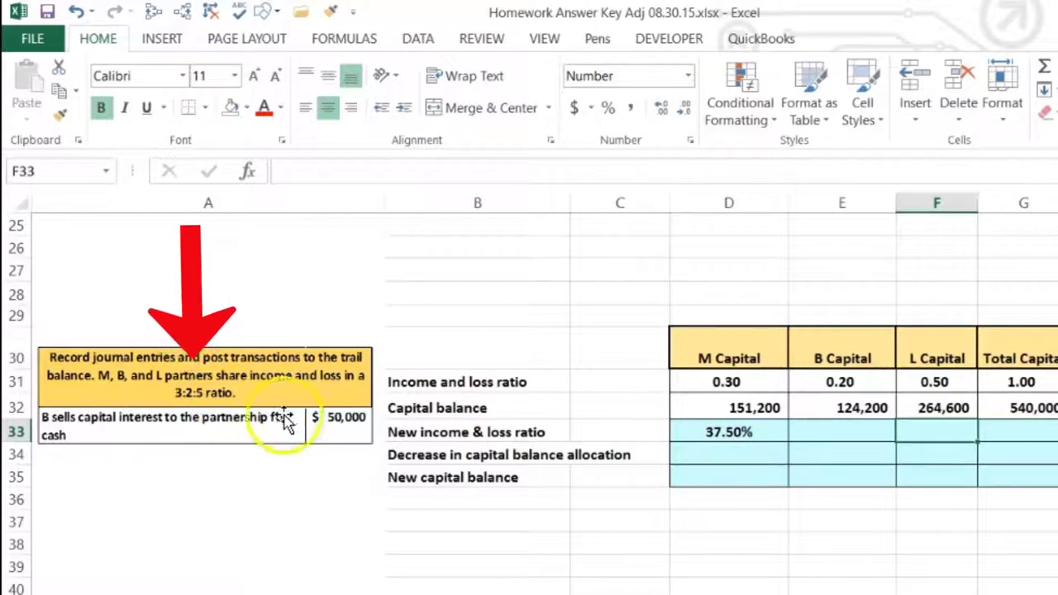
type("=")
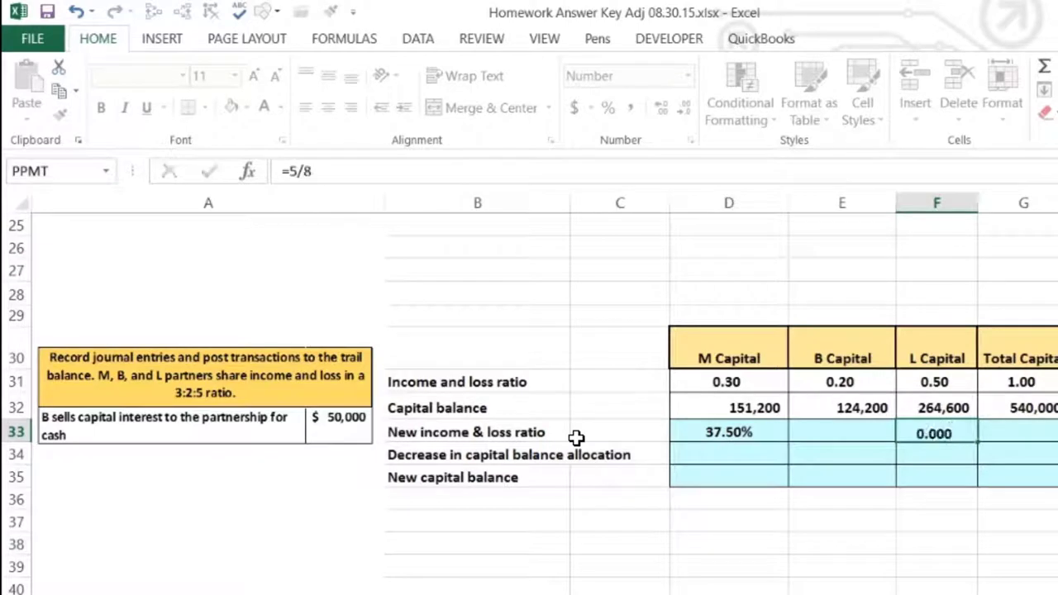
type("5/8")
key("Return")
Step: Format L's new income and loss ratio in F33 as a percentage with two decimal places
left_click(939, 430)
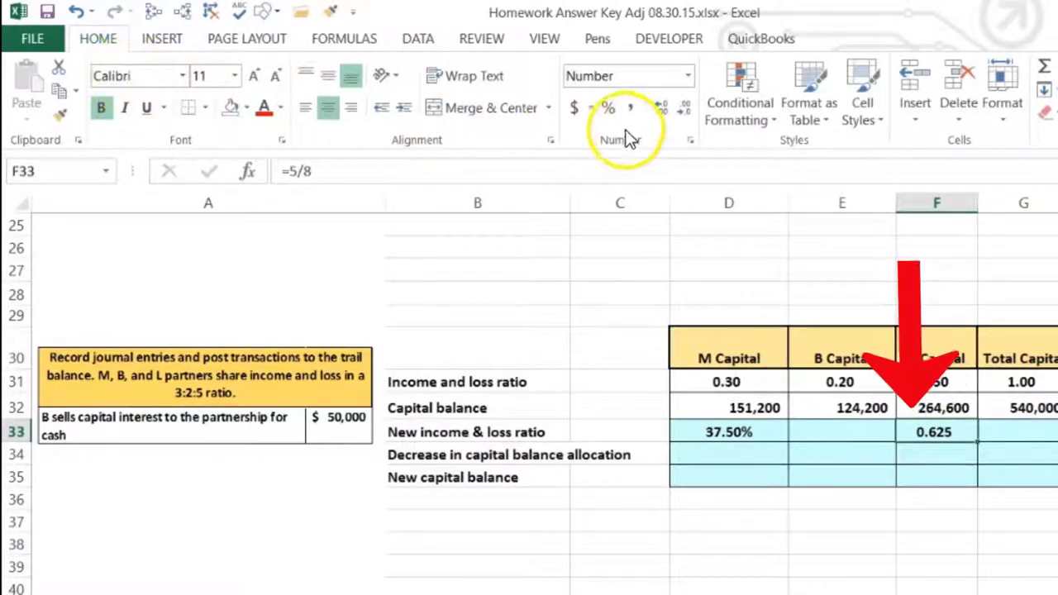
left_click(608, 107)
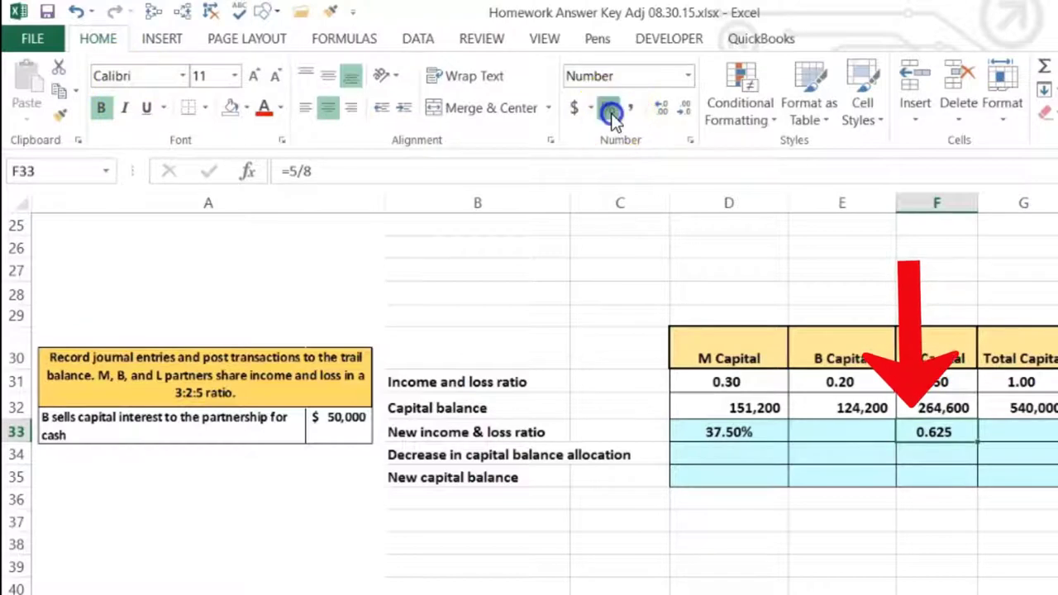
left_click(655, 106)
left_click(655, 106)
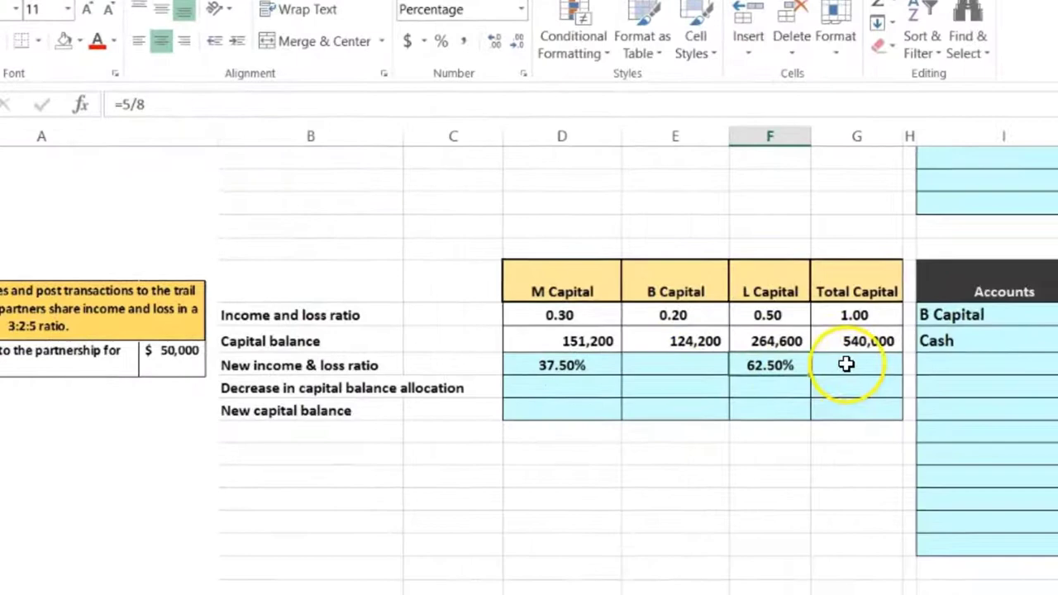
Step: Total the new income and loss ratios in G33 with =SUM(D33:F33) and format the total as a percentage
left_click(1013, 431)
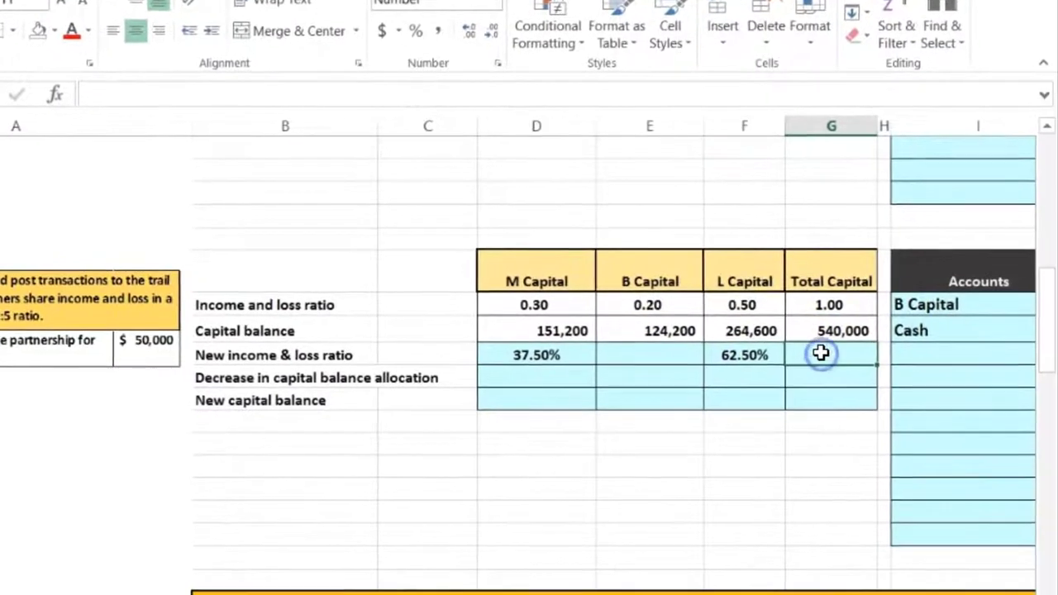
type("=sum")
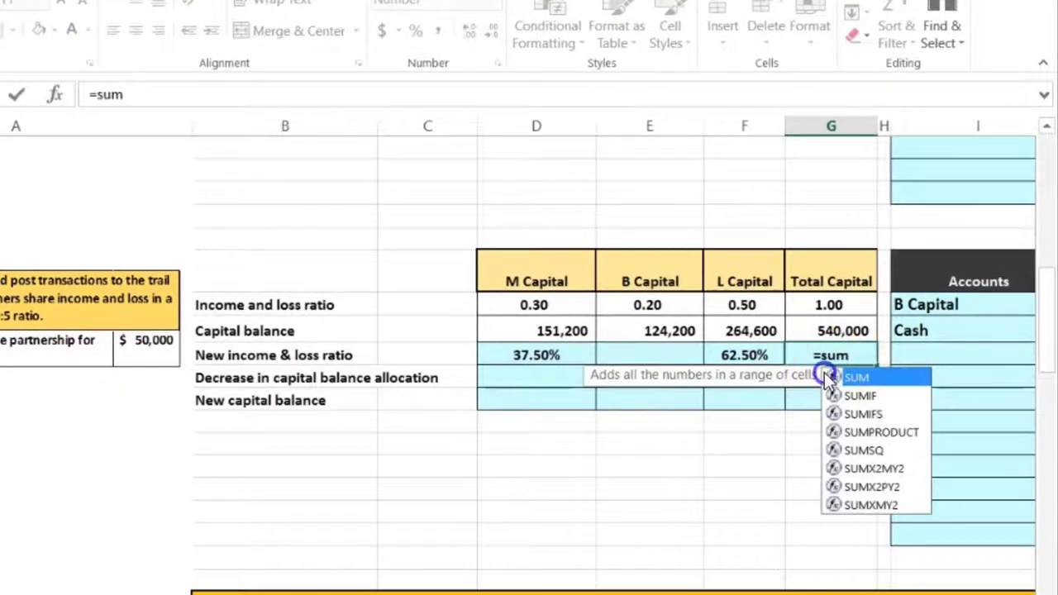
double_click(833, 378)
left_click_drag(567, 351, 716, 355)
key("Return")
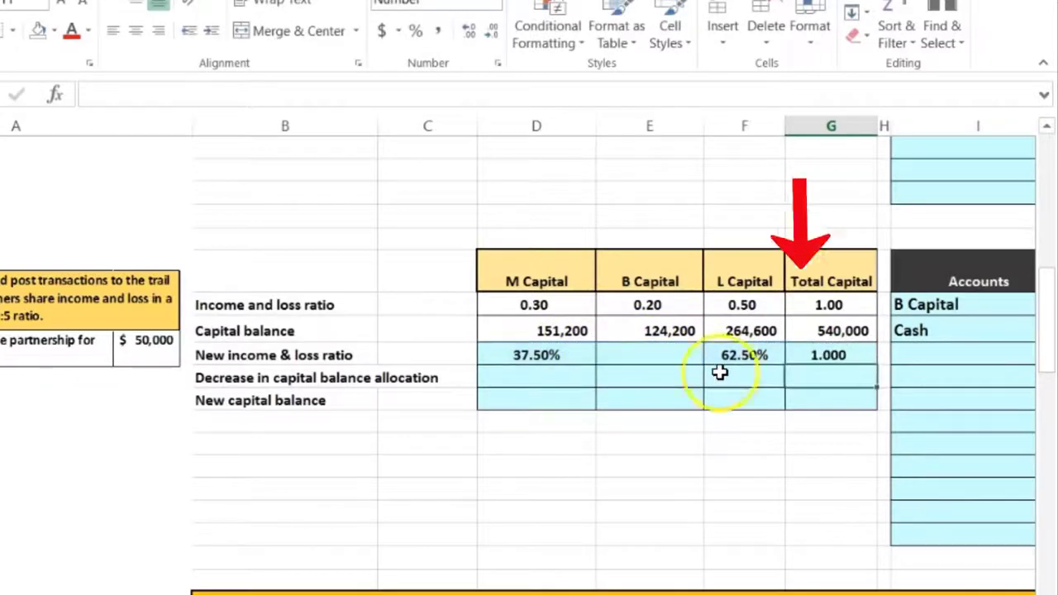
left_click(822, 356)
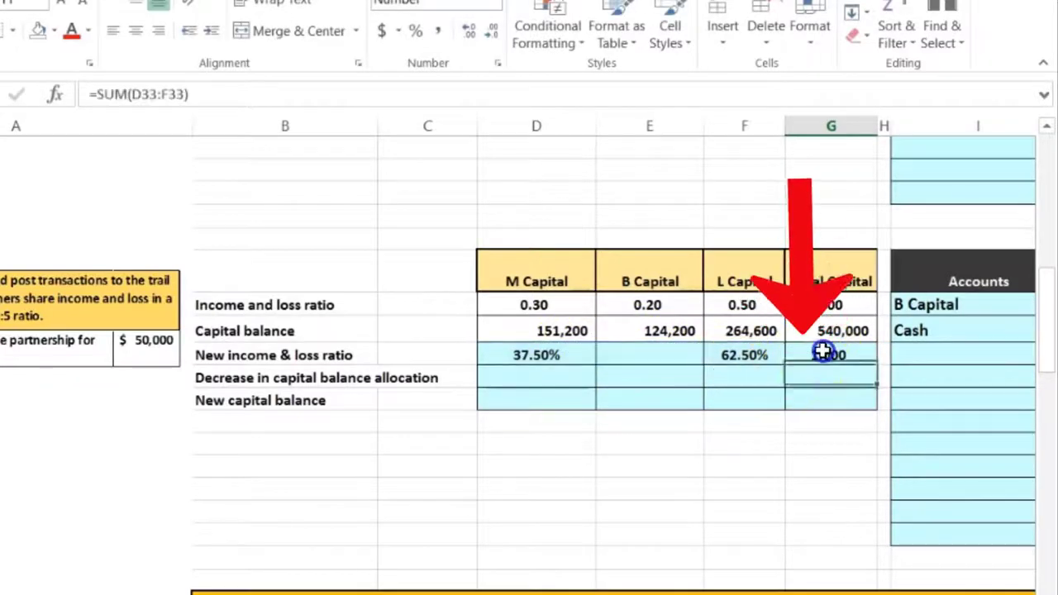
left_click(416, 31)
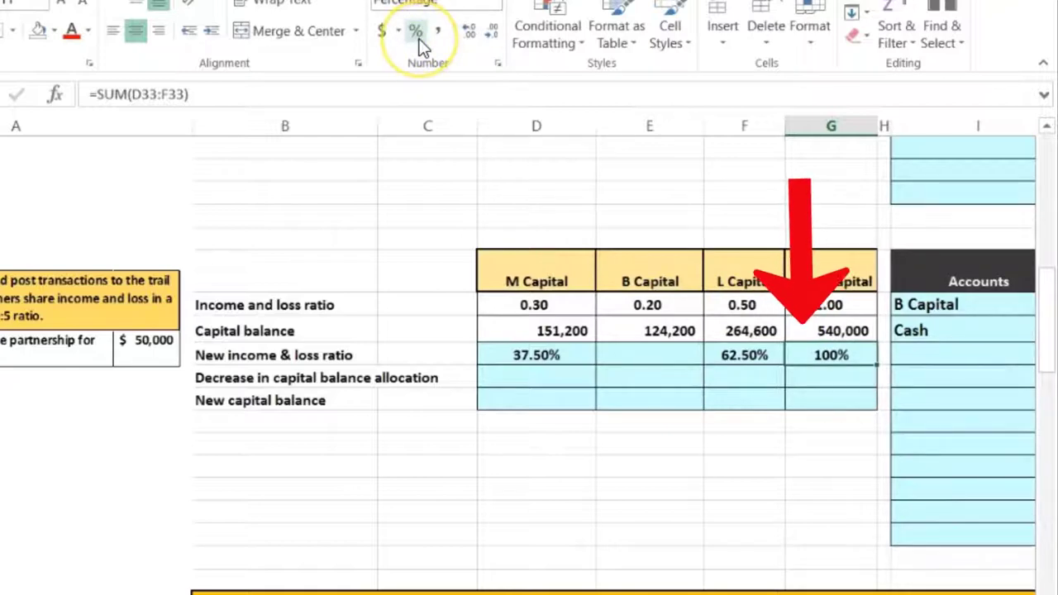
left_click(522, 372)
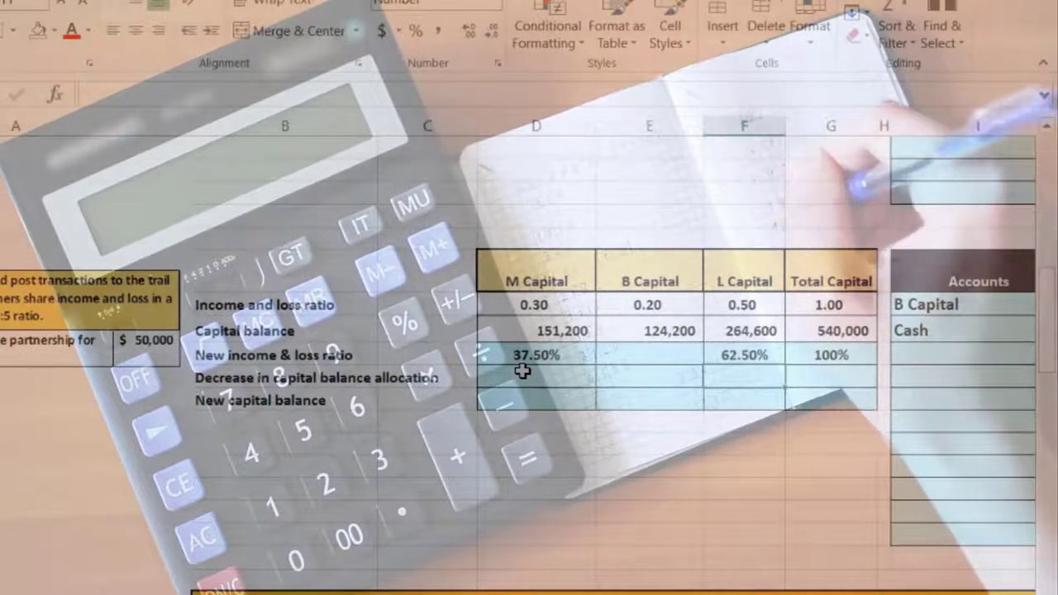
scroll(522, 372, "right", 1)
scroll(522, 372, "right", 2)
left_click(523, 372)
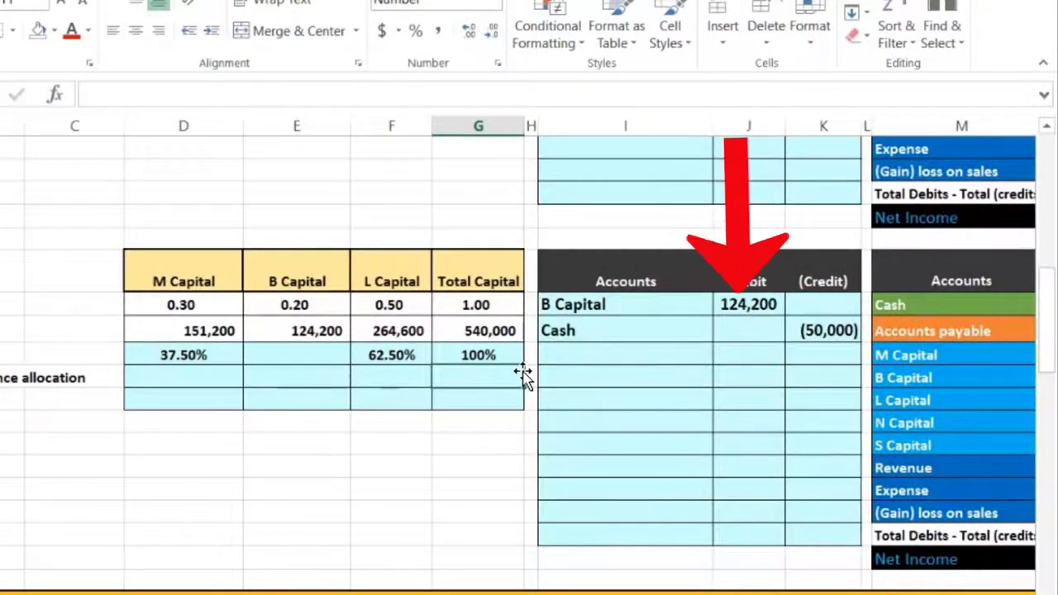
type("=124")
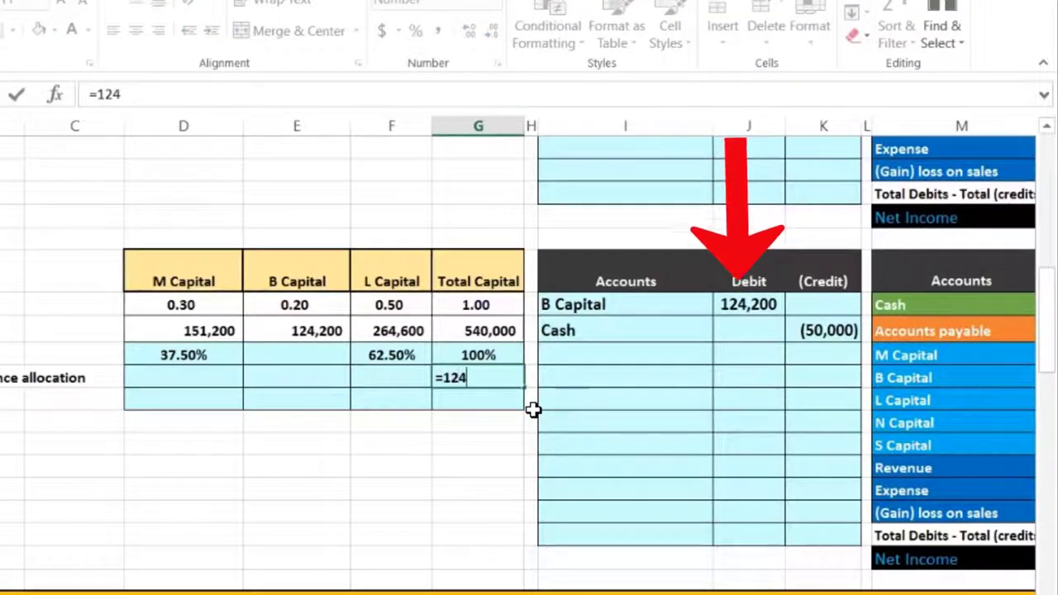
type("-5000")
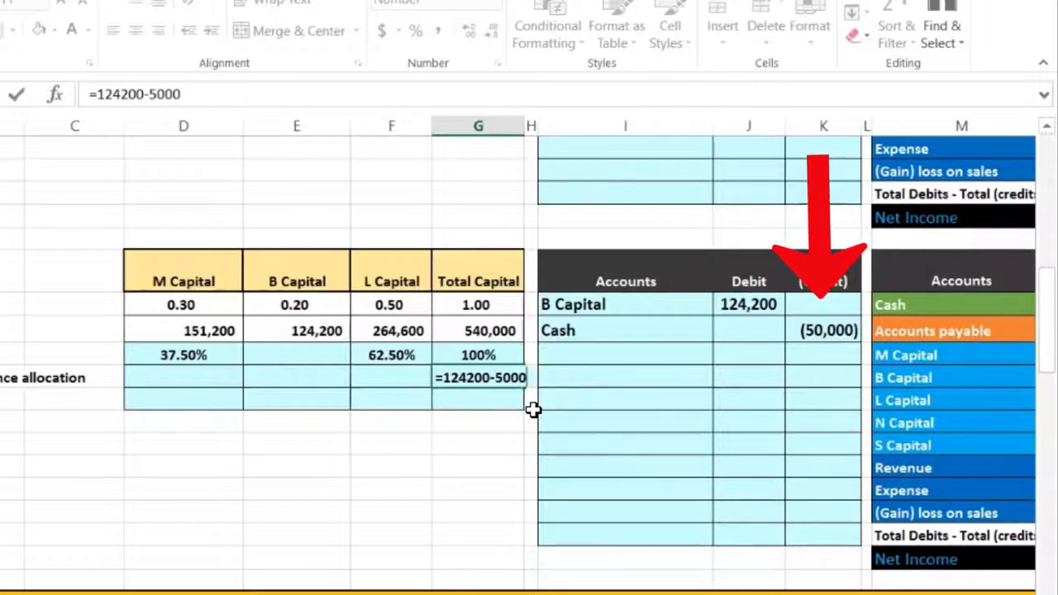
key("Return")
Step: Check the net of the journal entry amounts in J31:K32 and review M's and L's new income and loss ratios
left_click(727, 309)
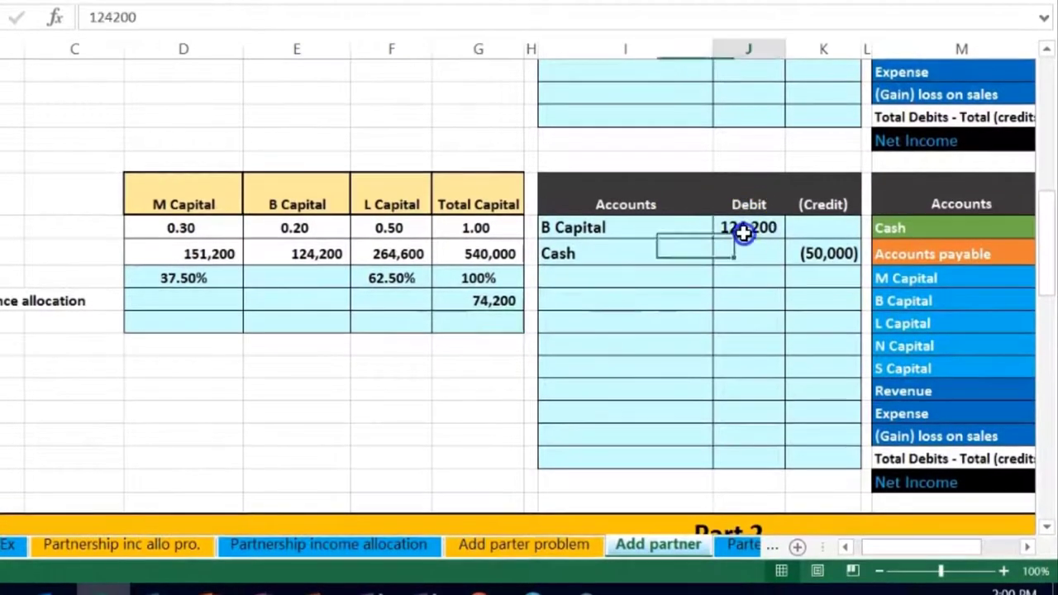
left_click_drag(744, 234, 802, 250)
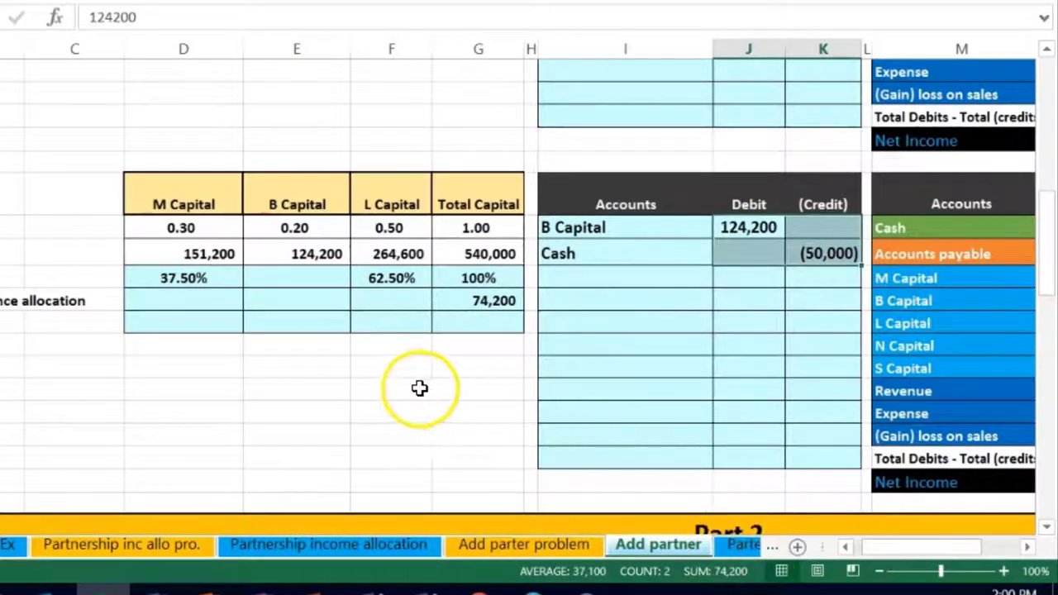
left_click(191, 279)
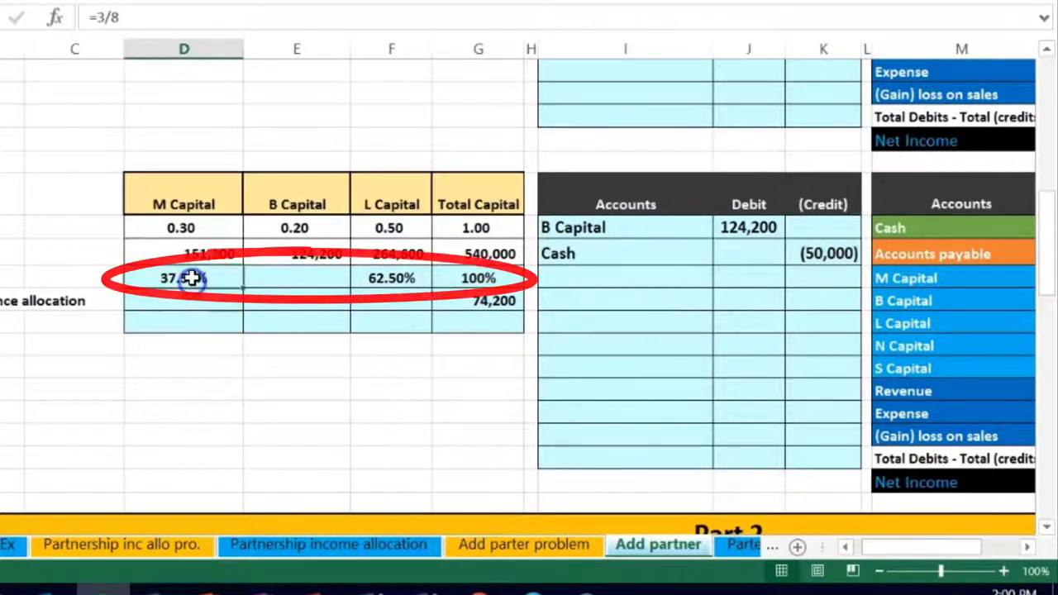
left_click(354, 282)
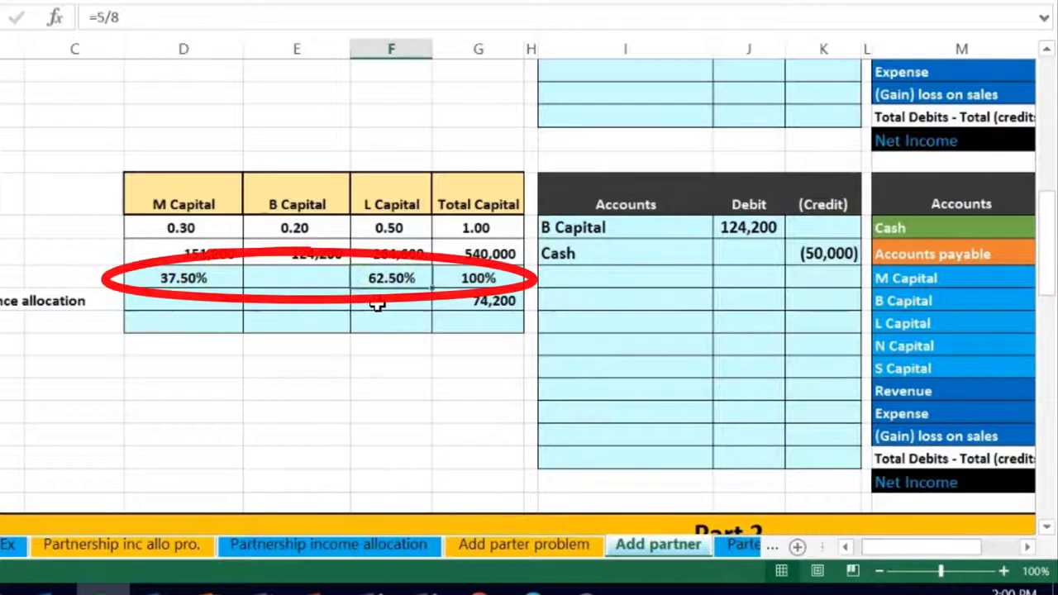
Step: Calculate M's share of the total capital allocation in D34 and M's new capital balance in D35 with =D32+D34
left_click(213, 300)
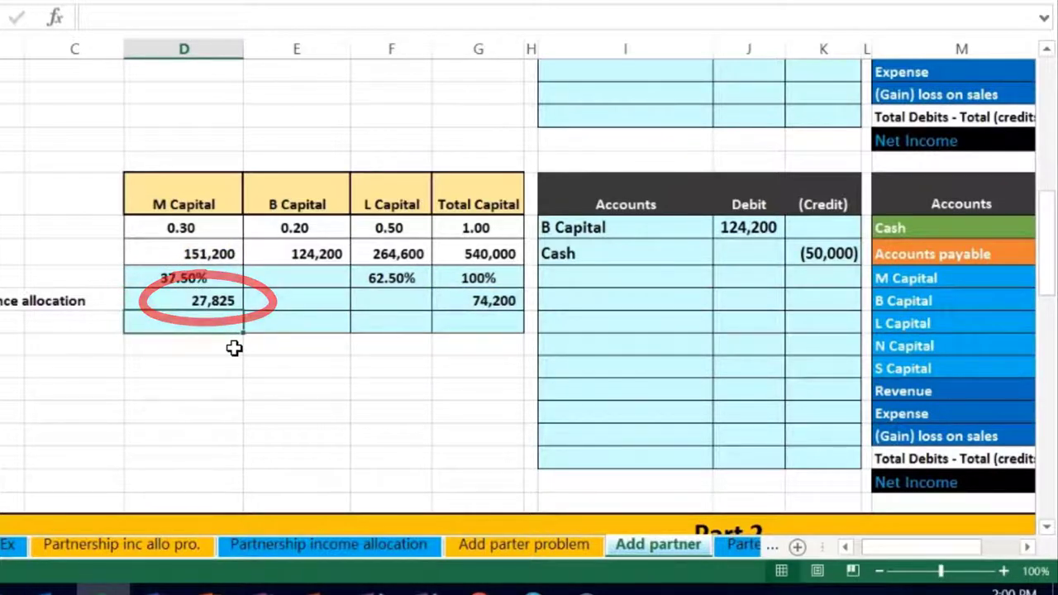
type("=+")
left_click(211, 253)
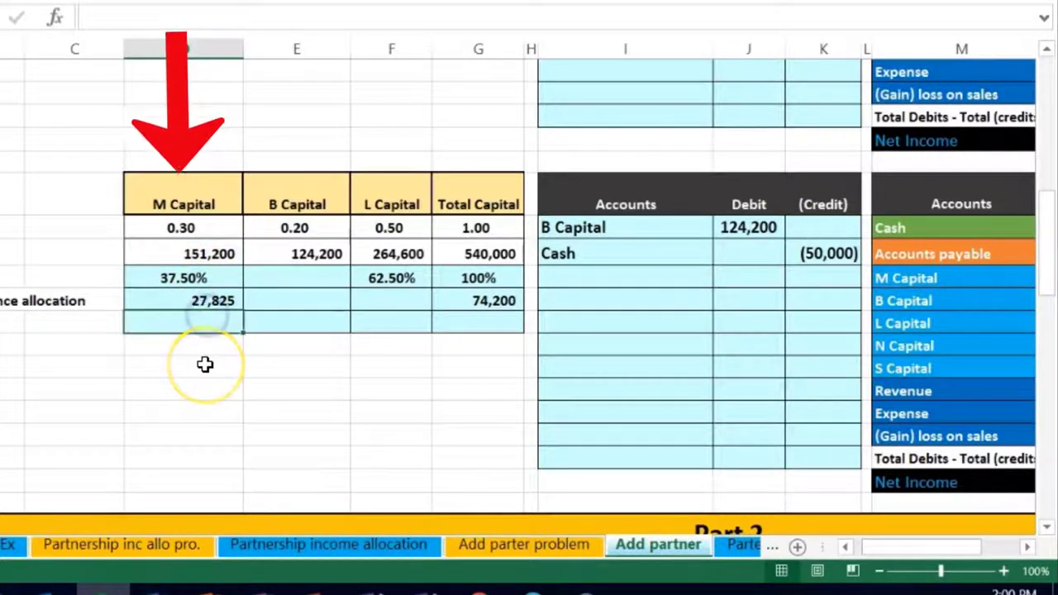
type("=")
left_click(196, 254)
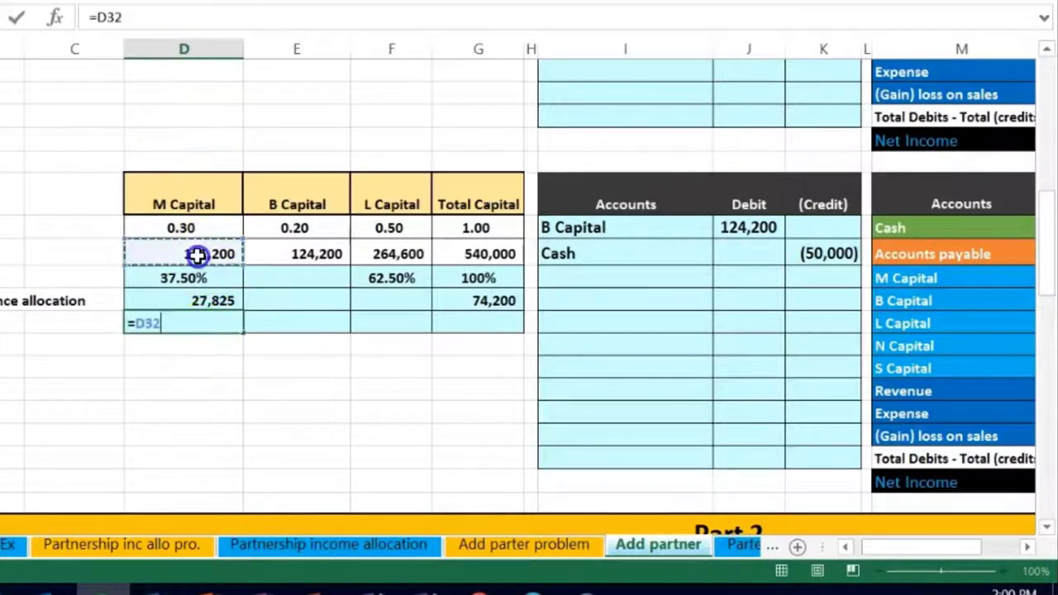
type("+")
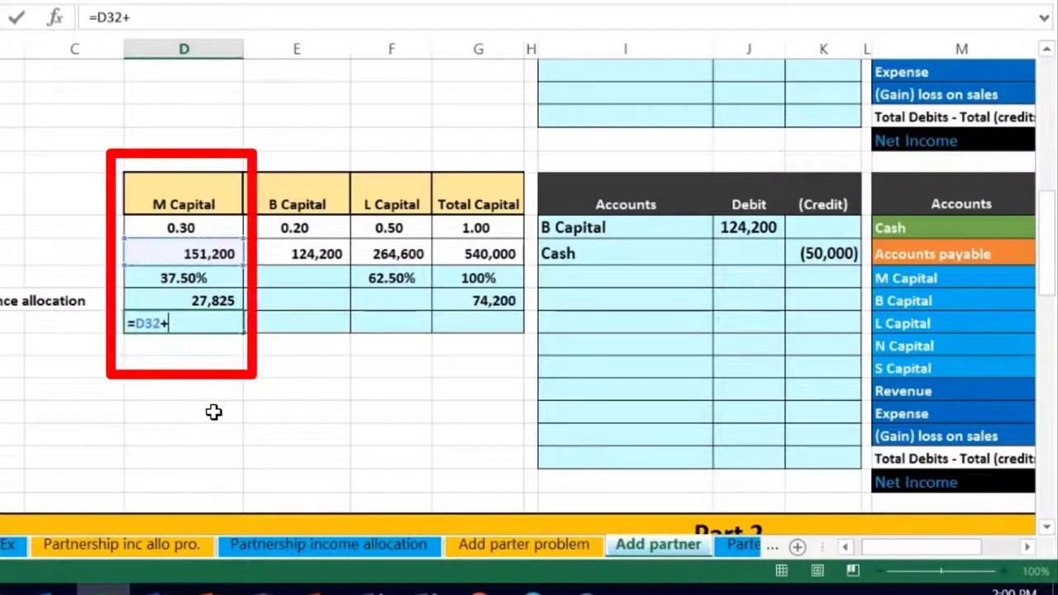
left_click(213, 303)
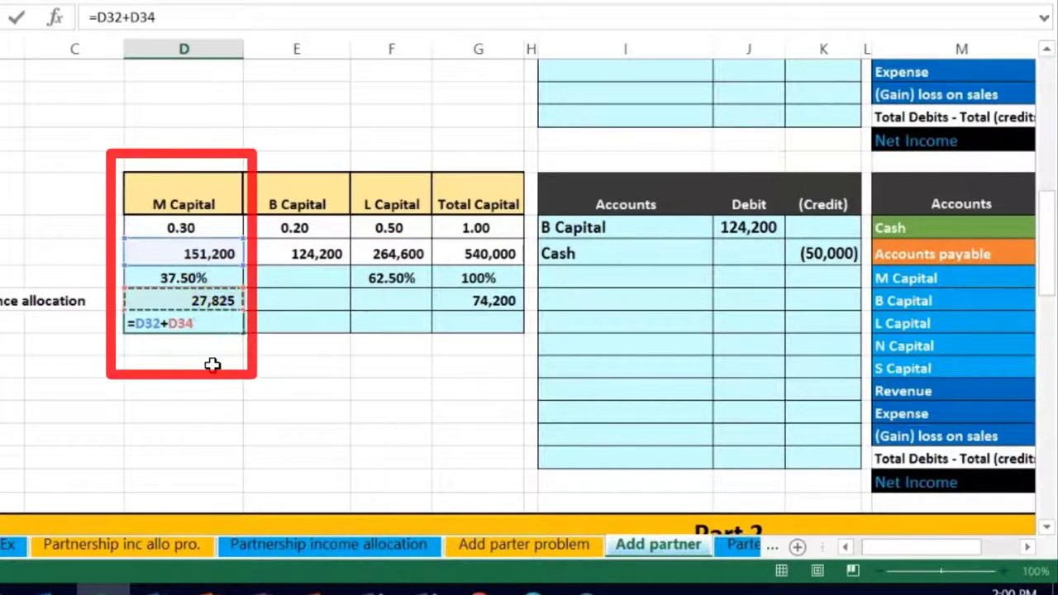
key("Return")
Step: Compare M Capital's beginning trial balance amount with M's original capital balance in D32 and new capital balance in D35
key("Right")
key("Right")
key("Right")
key("Right")
key("Right")
key("Right")
key("Right")
key("Right")
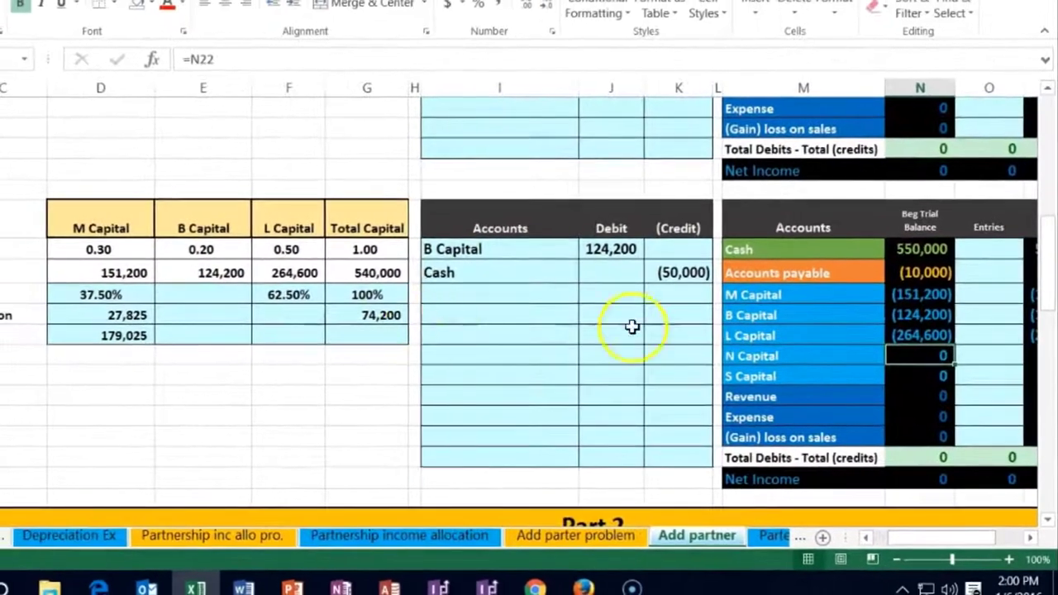
left_click(917, 295)
left_click(135, 269)
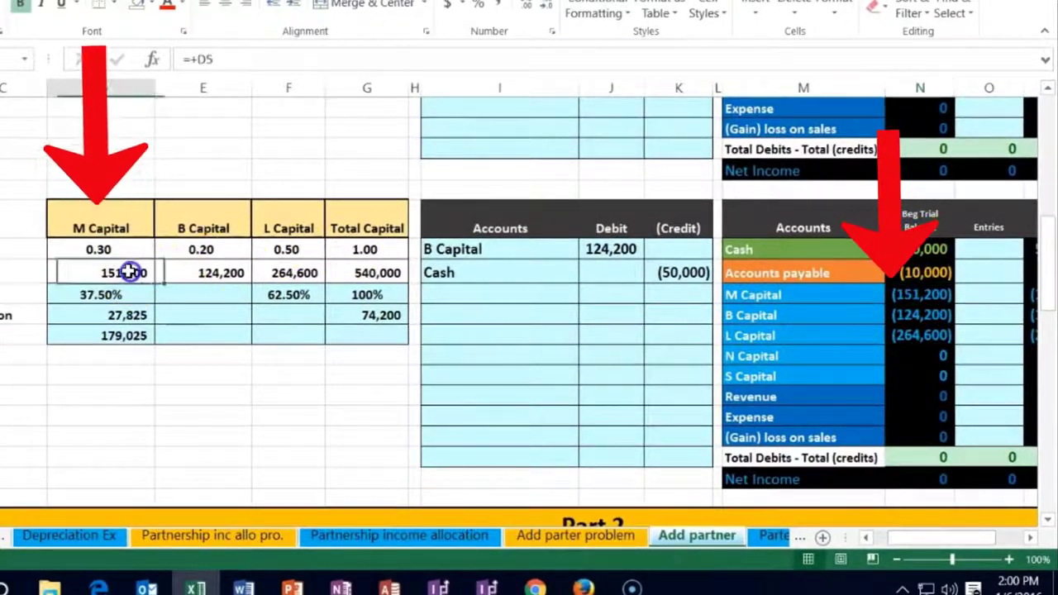
left_click(124, 333)
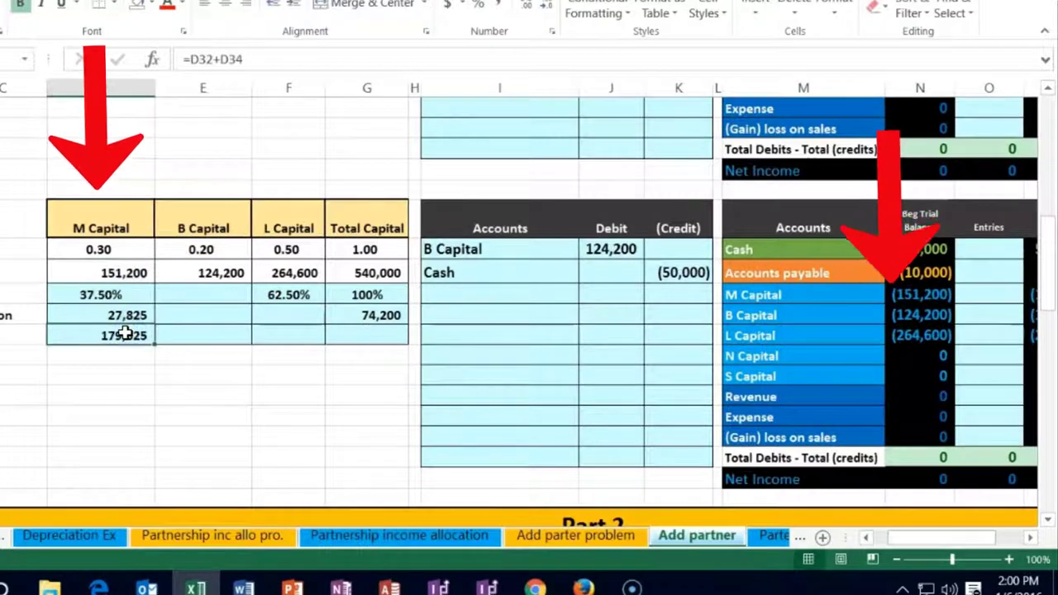
Step: Calculate L's share of the capital balance allocation in F34 with the formula =G34*F33
key("Left")
key("Left")
key("Right")
key("Right")
key("Right")
key("Up")
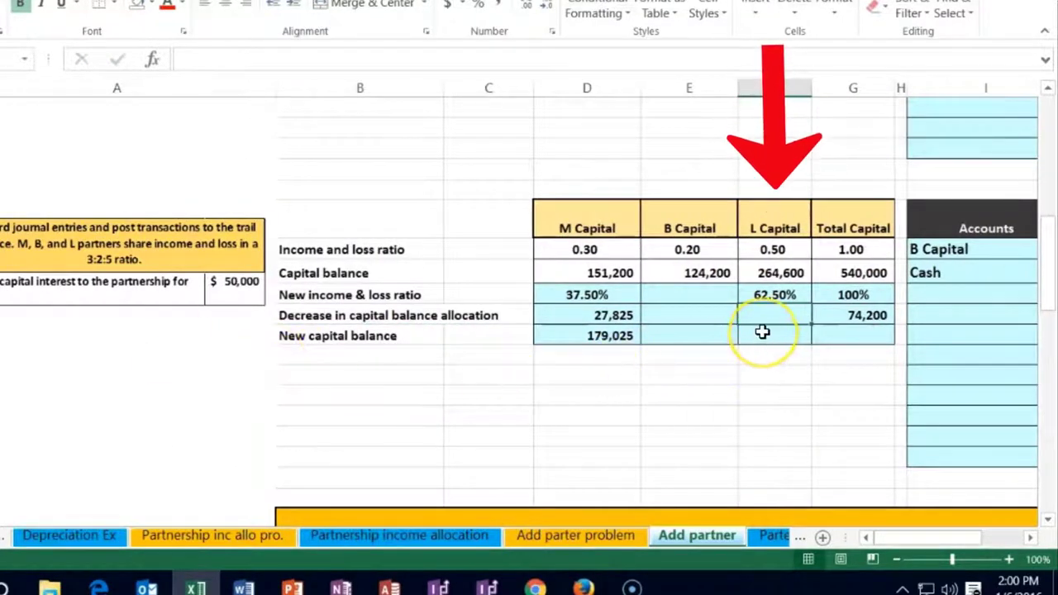
type("=")
left_click(876, 315)
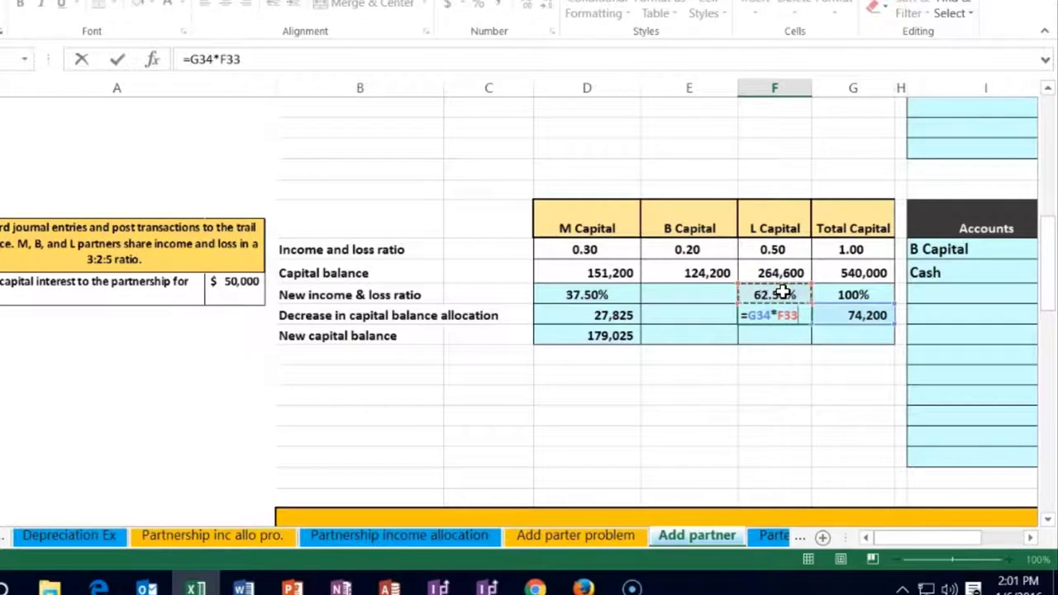
key("Return")
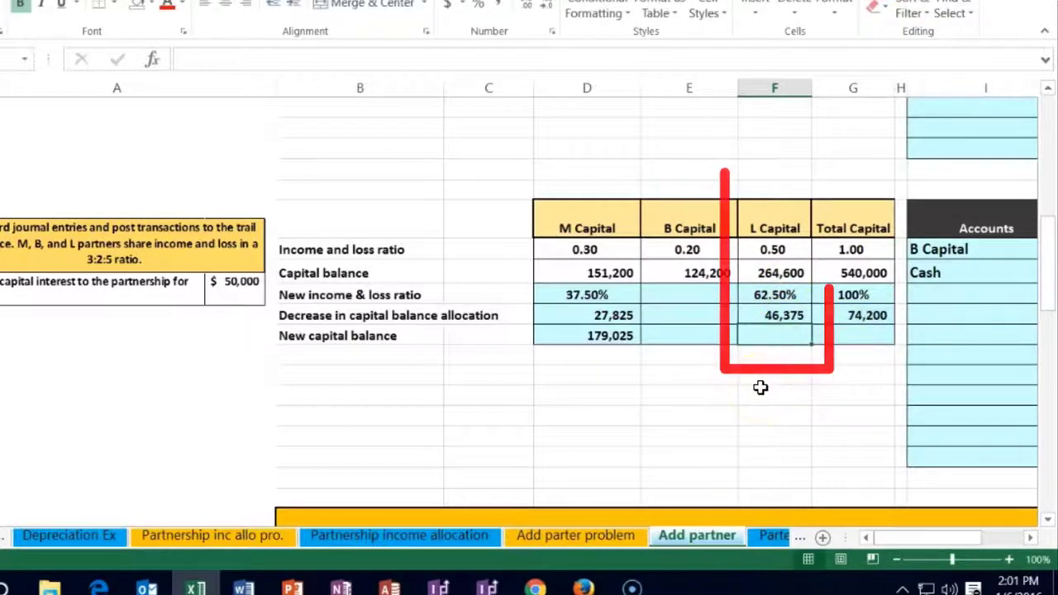
Step: Calculate L's new capital balance in F35 with the formula =F32+F34
type("=")
left_click(760, 274)
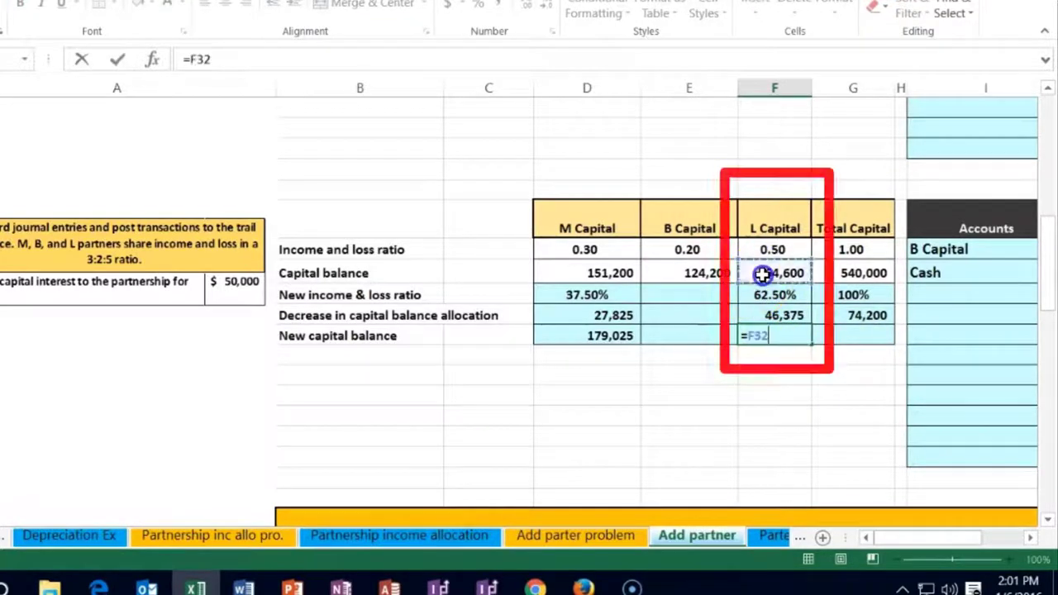
type("+")
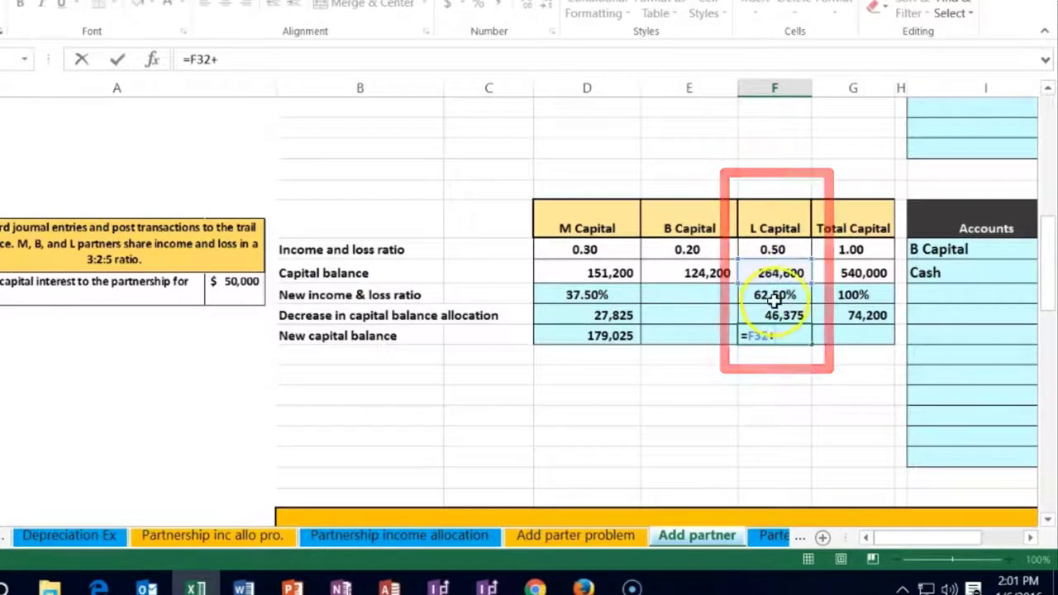
left_click(757, 316)
key("Tab")
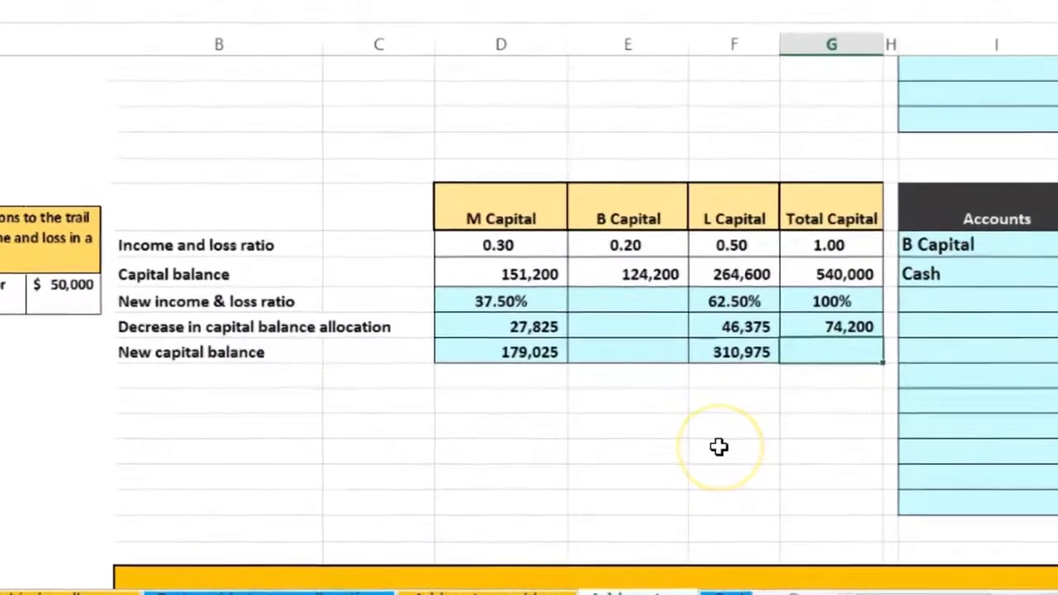
Step: Total the partners' new capital balances in G35 with a SUM of D35:F35, and return to M's new balance
type("=sum(")
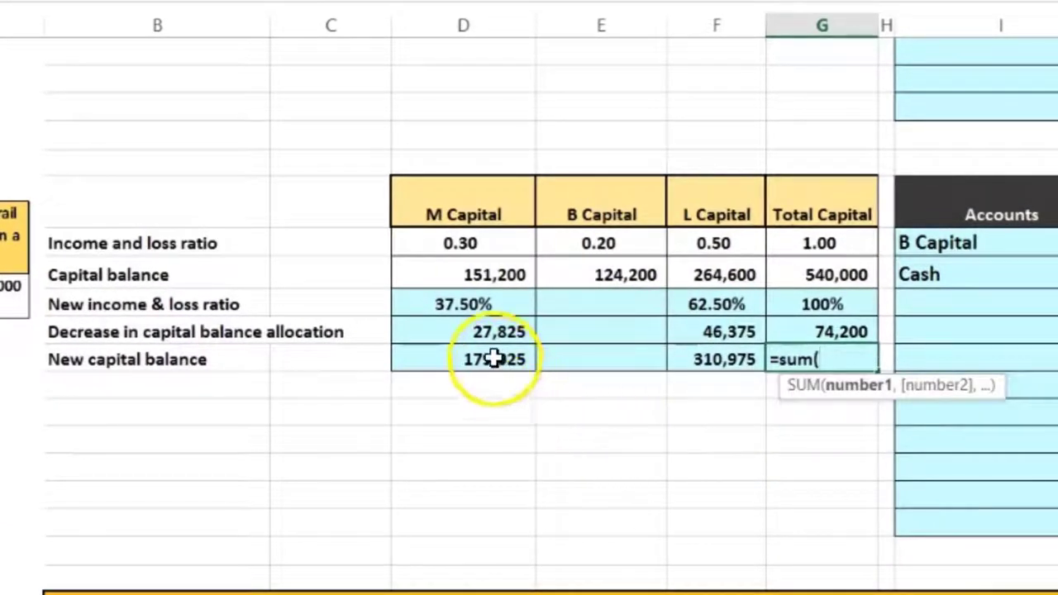
left_click_drag(493, 357, 724, 357)
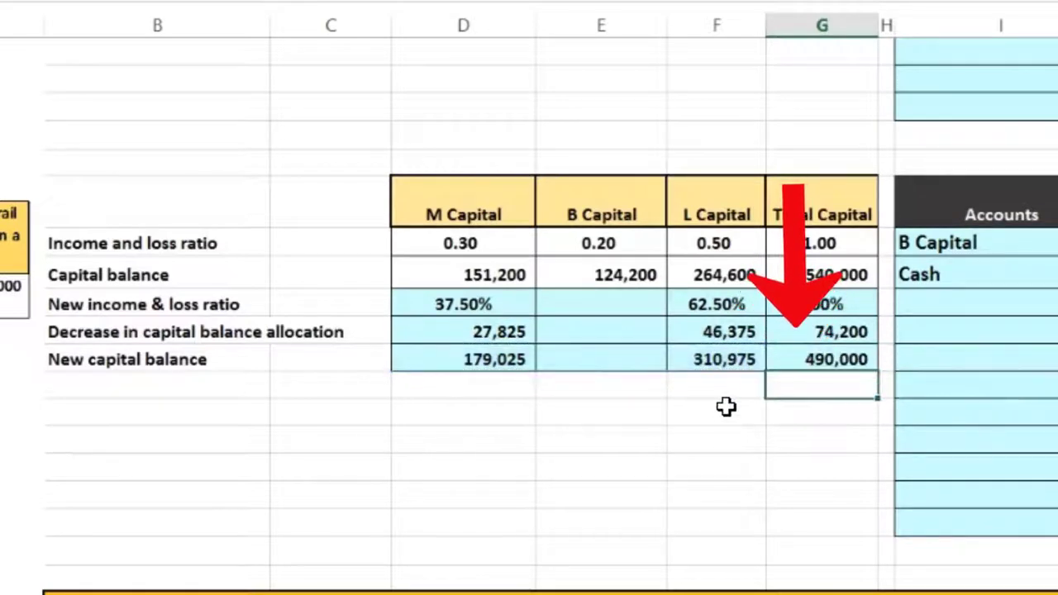
key("Left")
key("Left")
key("Left")
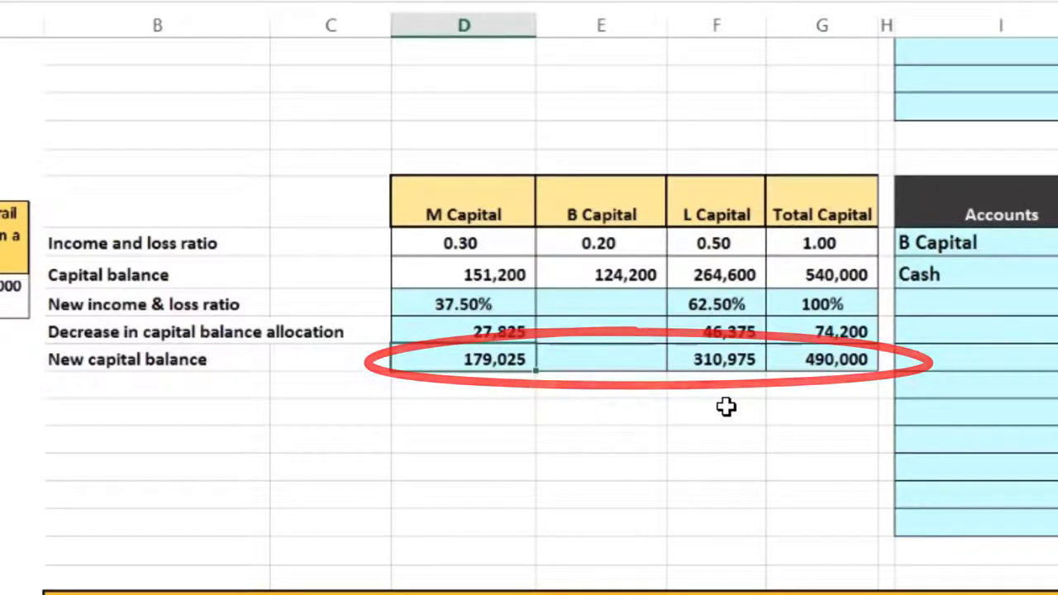
Step: Review the partners' new capital balances in row 35 against the L Capital and M Capital amounts in the trial balance
key("Right")
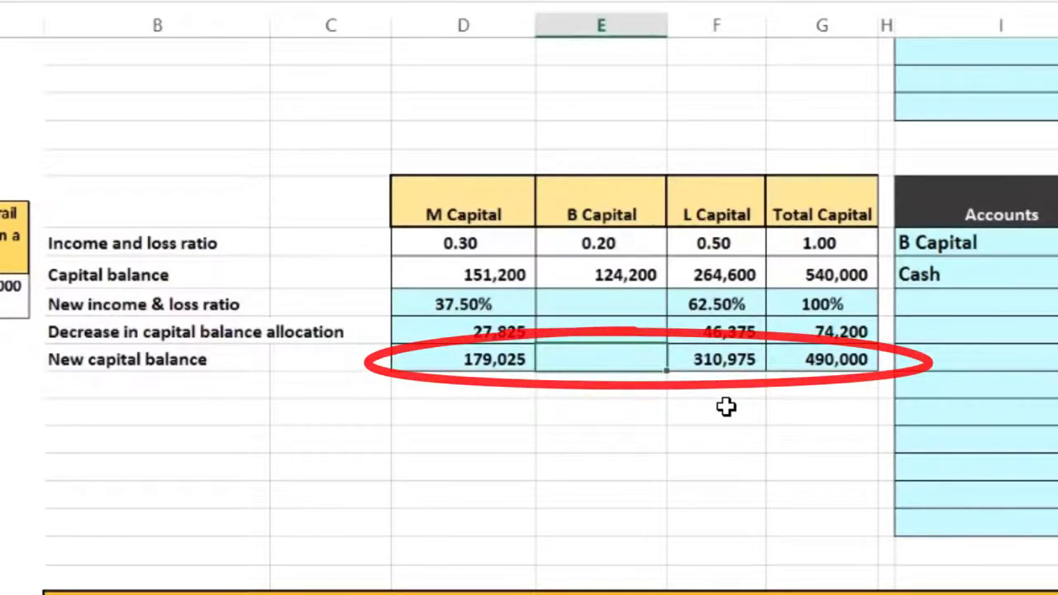
key("Right")
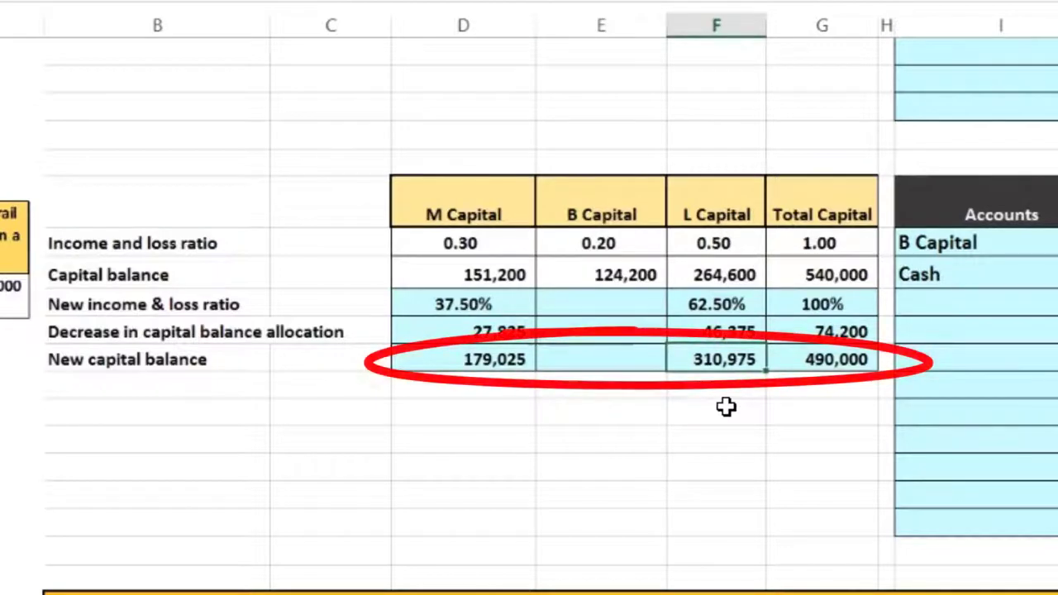
key("Right")
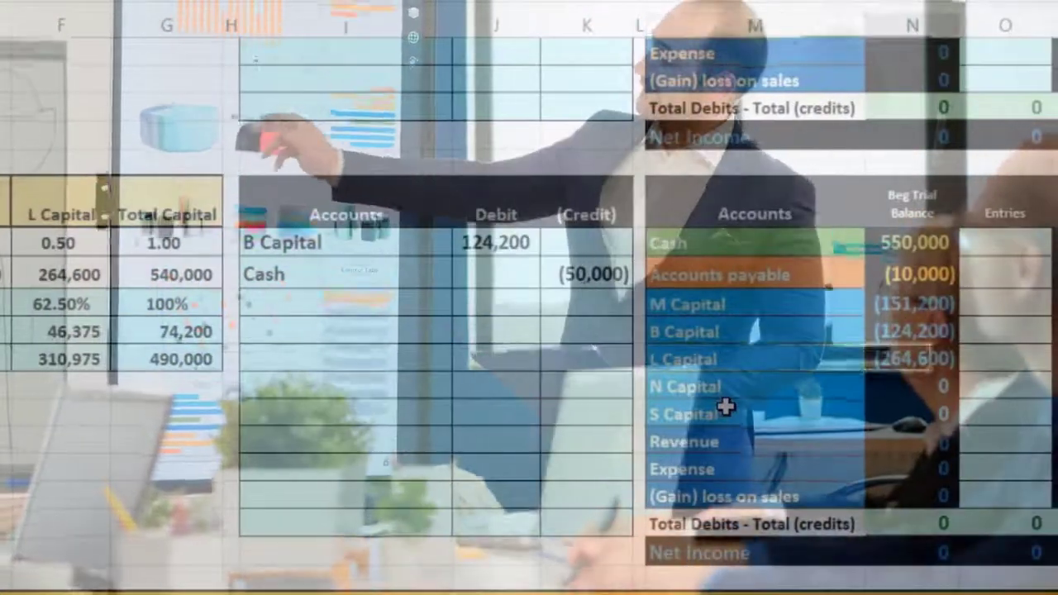
key("Right")
key("Right")
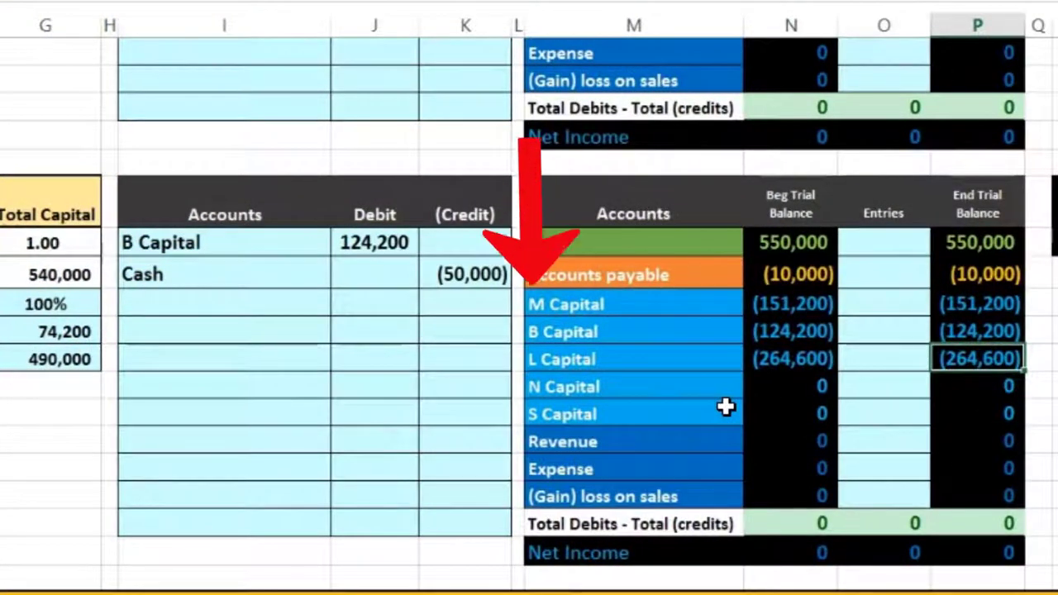
left_click(647, 299)
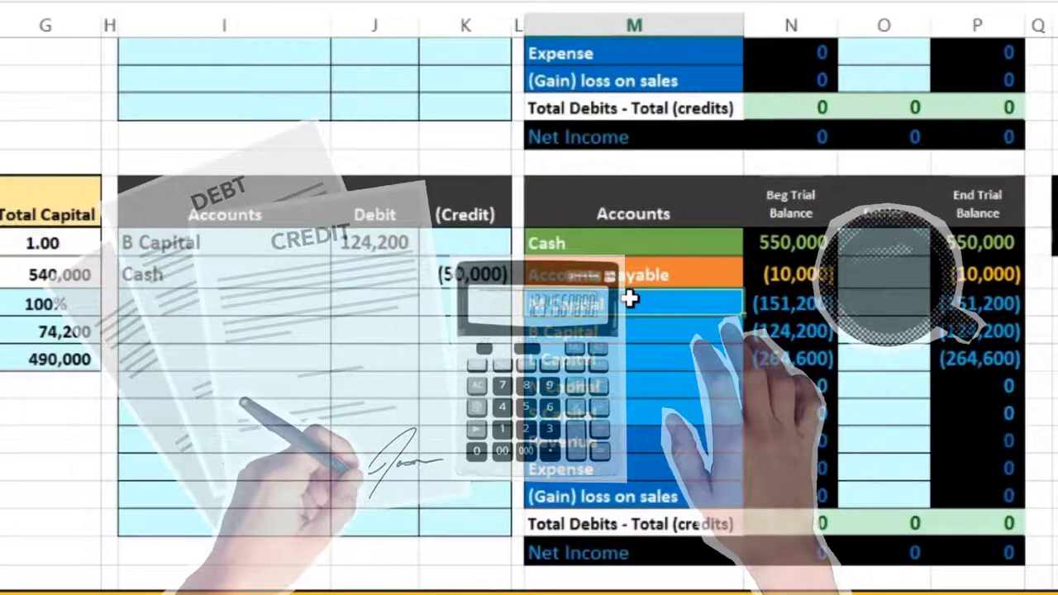
left_click(759, 303)
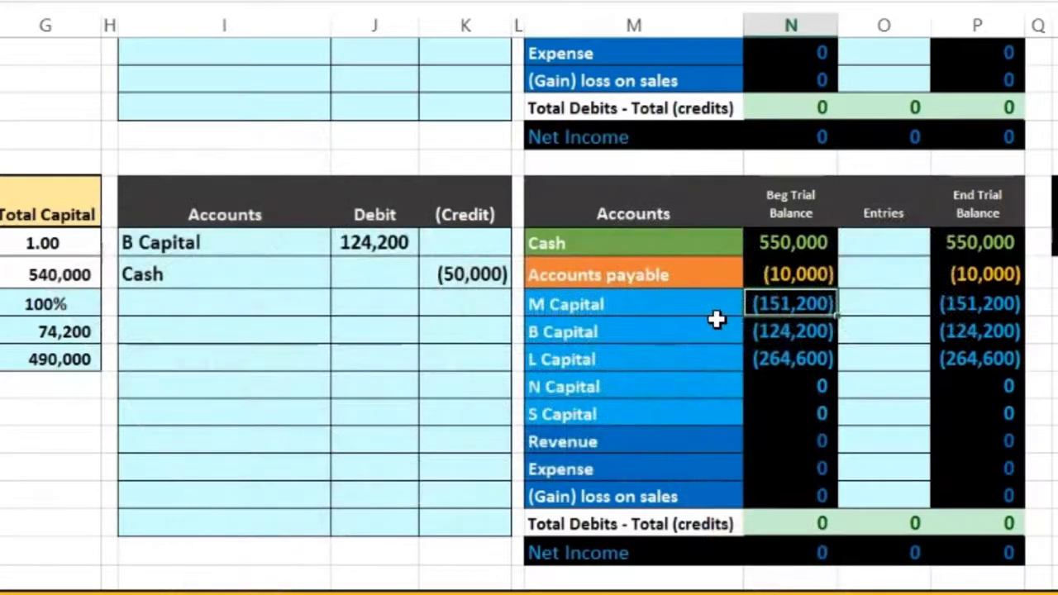
Step: Add an M Capital line to the journal entry in I33, copying the account name as values, and credit it -27825 in K33
left_click(664, 303)
right_click(663, 300)
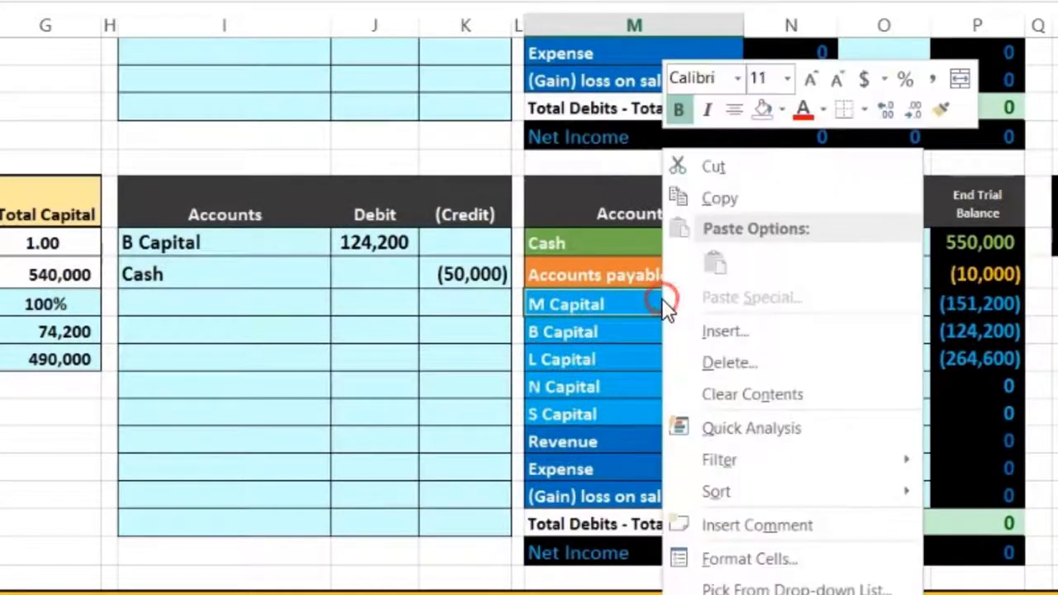
left_click(724, 200)
left_click(244, 306)
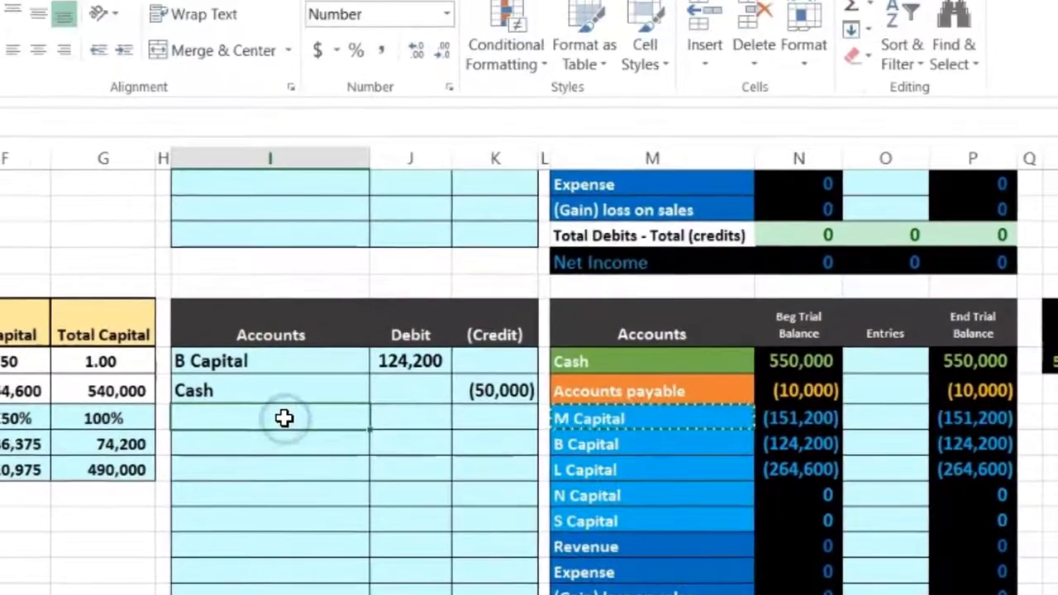
right_click(256, 345)
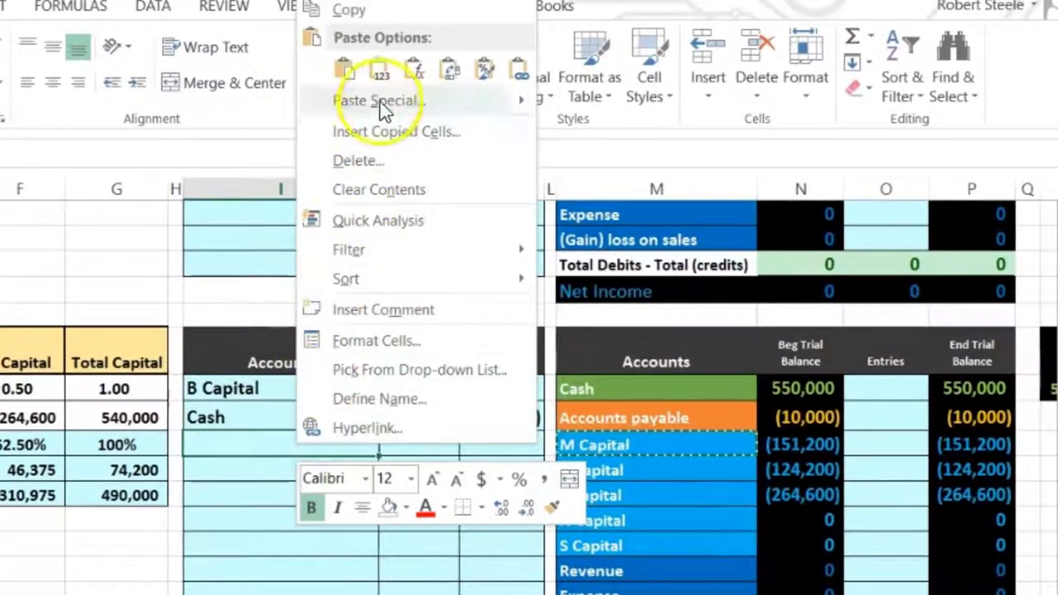
left_click(379, 70)
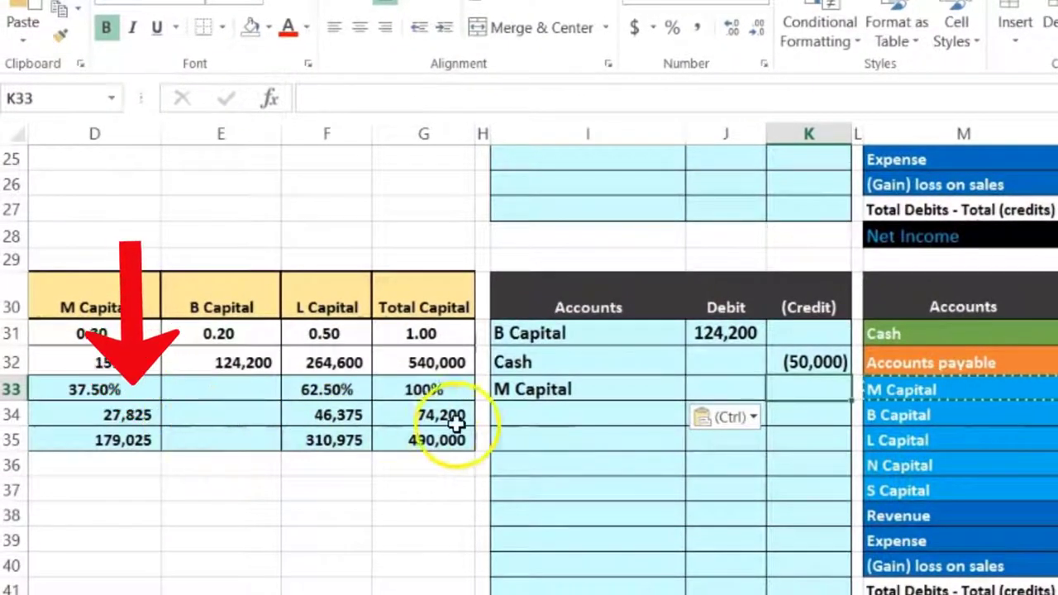
type("-")
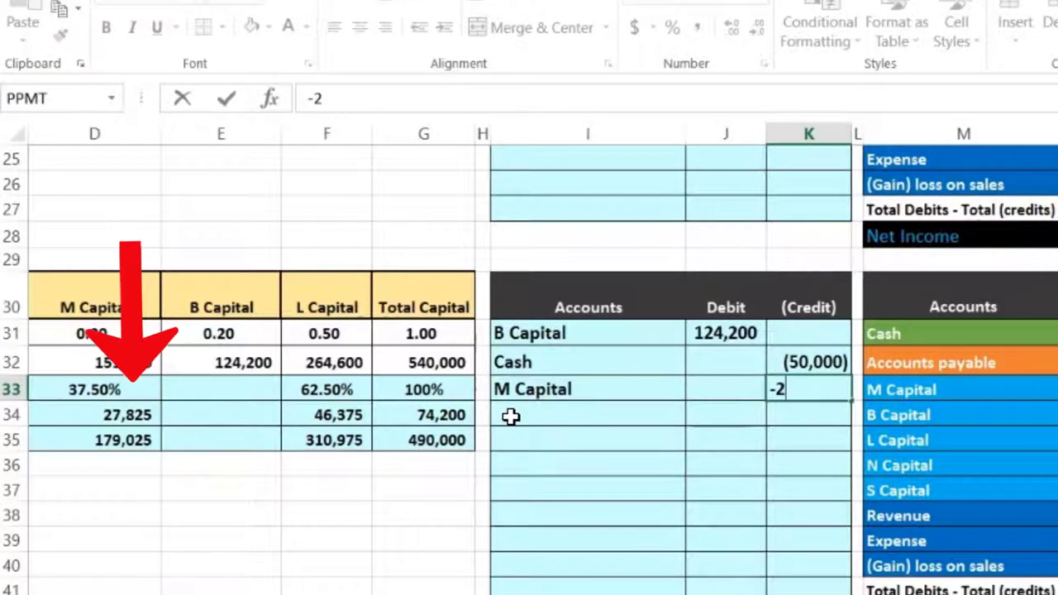
type("27825")
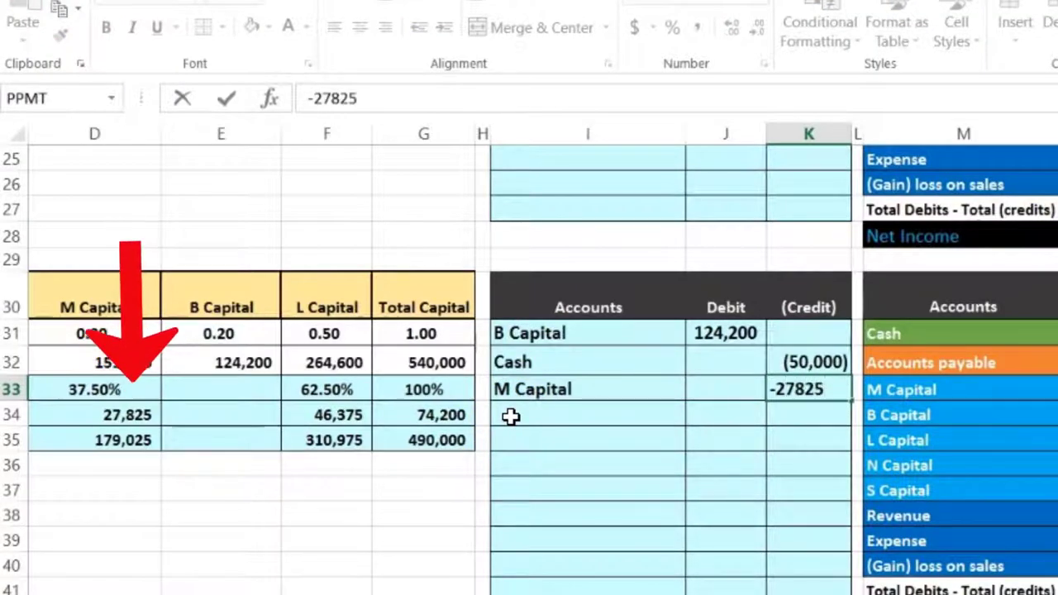
key("Return")
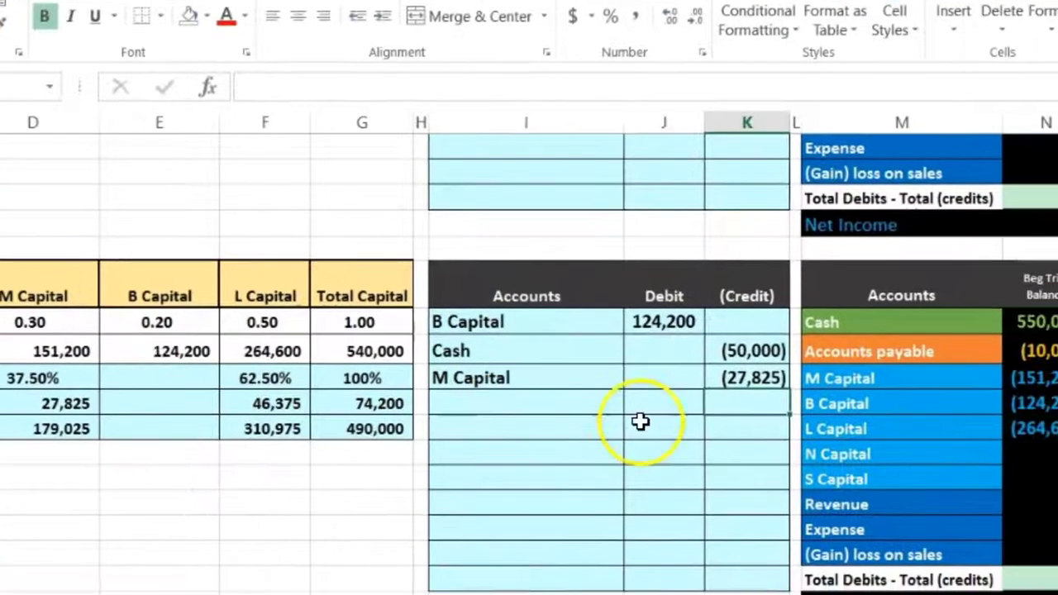
Step: Add an L Capital line to the journal entry in I34, copying the account name as values, and credit it -46375 in K34
left_click(888, 442)
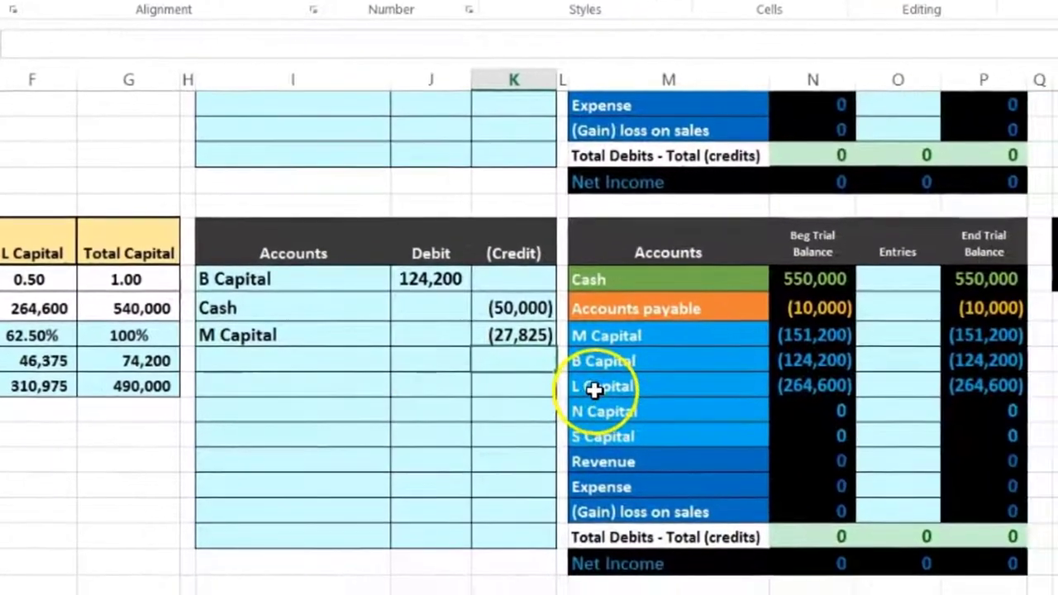
left_click(713, 374)
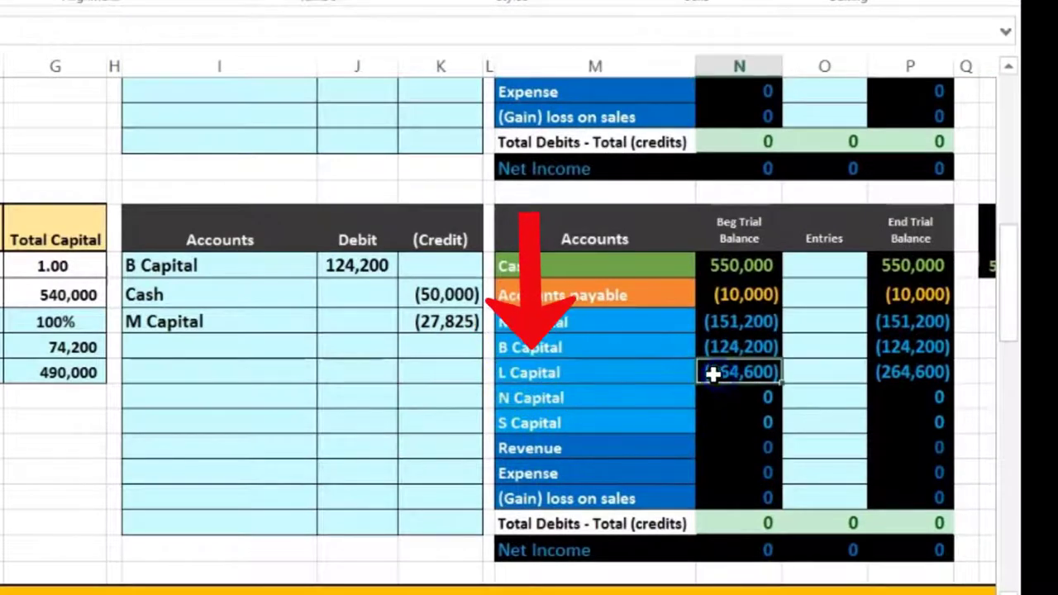
left_click(669, 375)
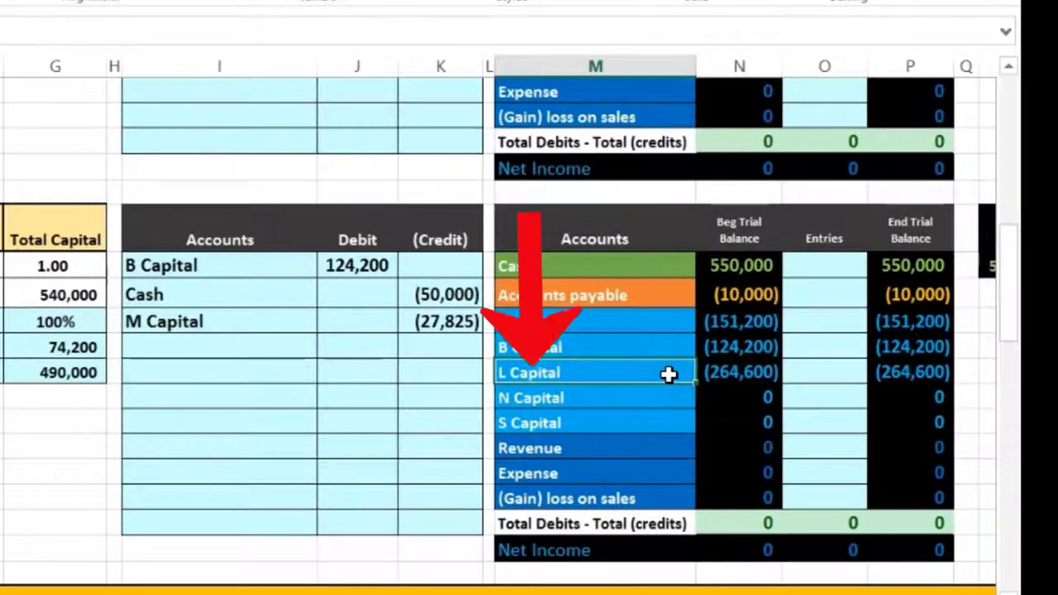
right_click(669, 375)
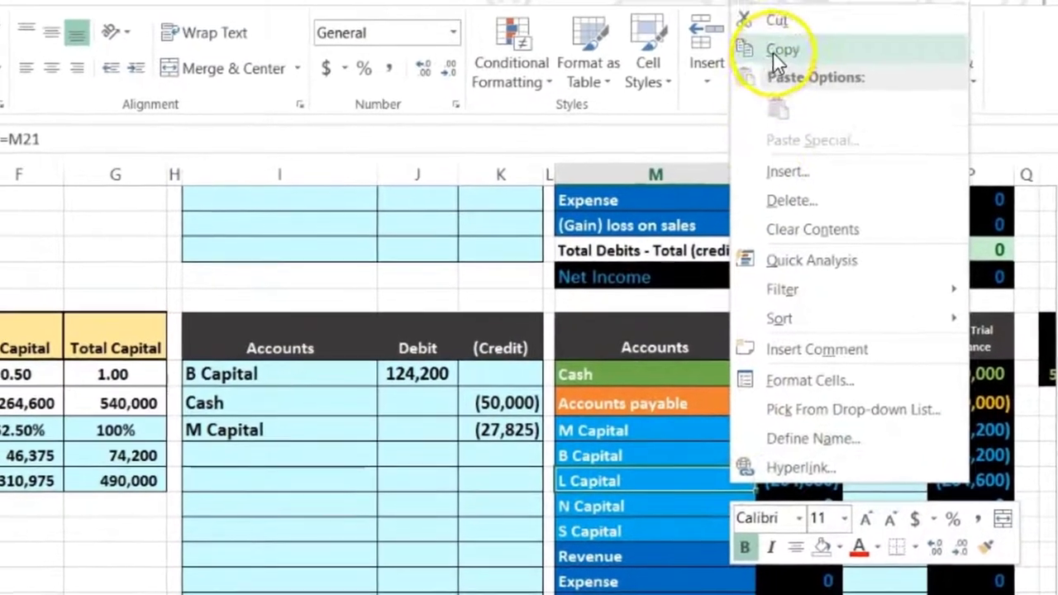
left_click(759, 0)
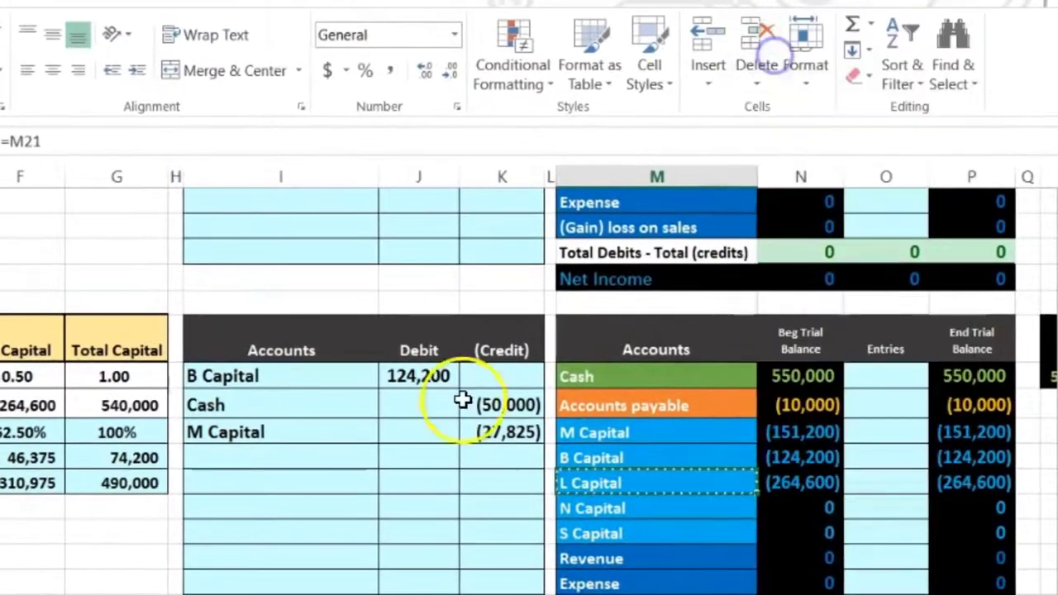
left_click(270, 453)
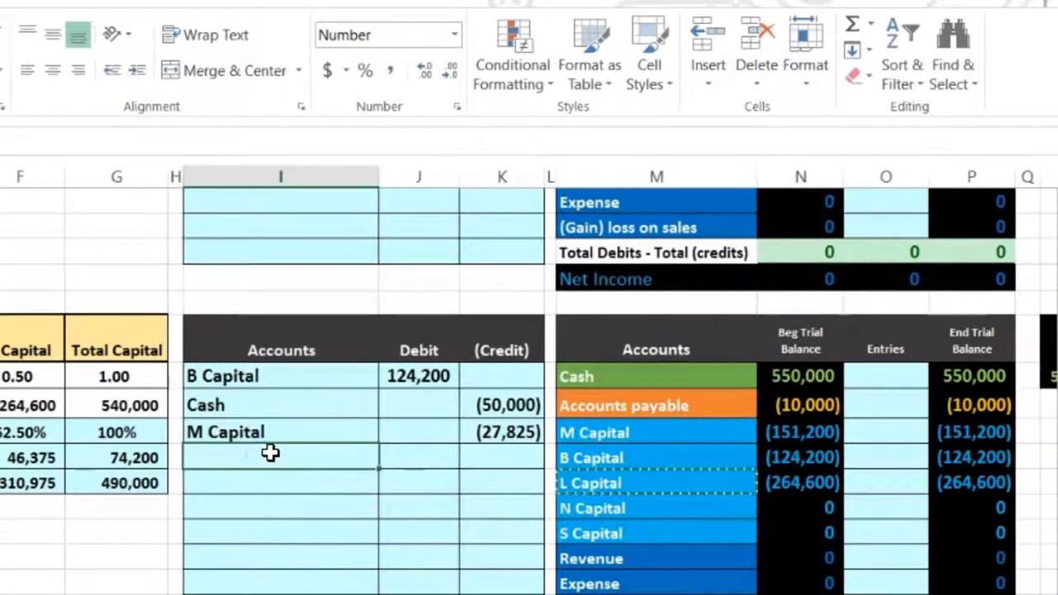
right_click(270, 453)
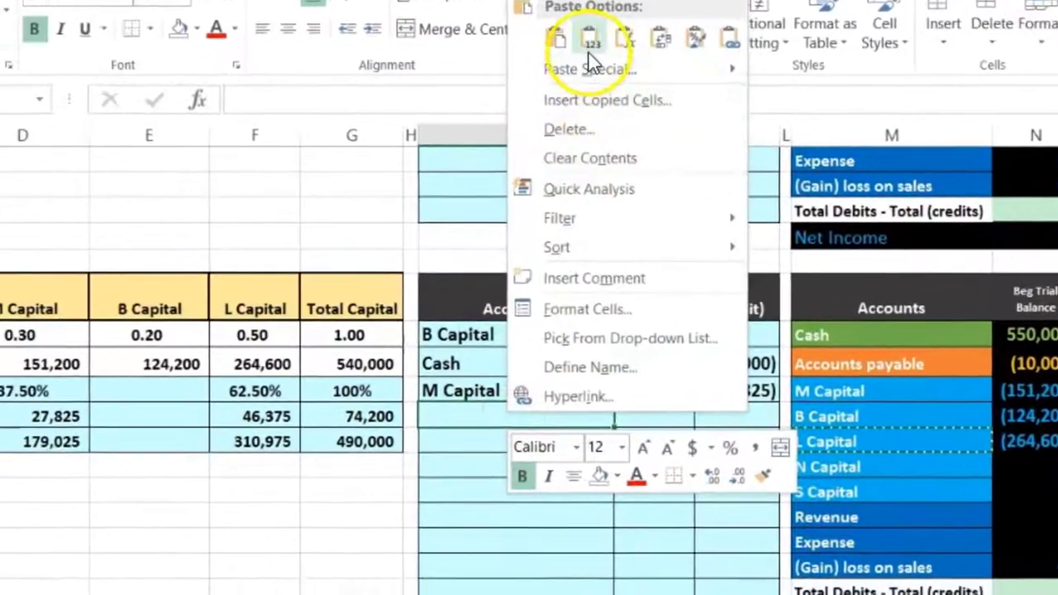
left_click(356, 78)
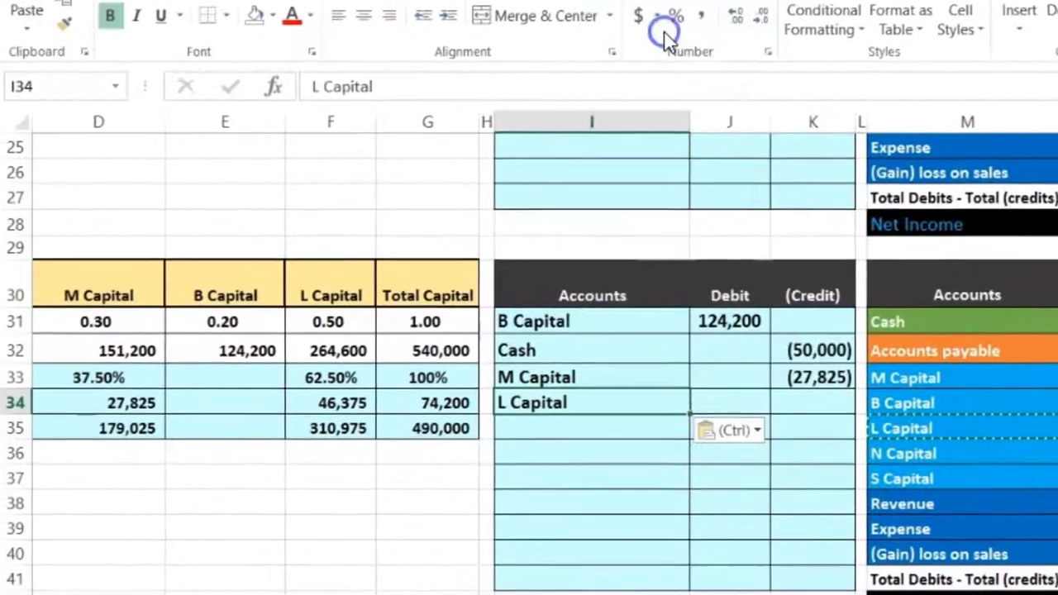
left_click(805, 399)
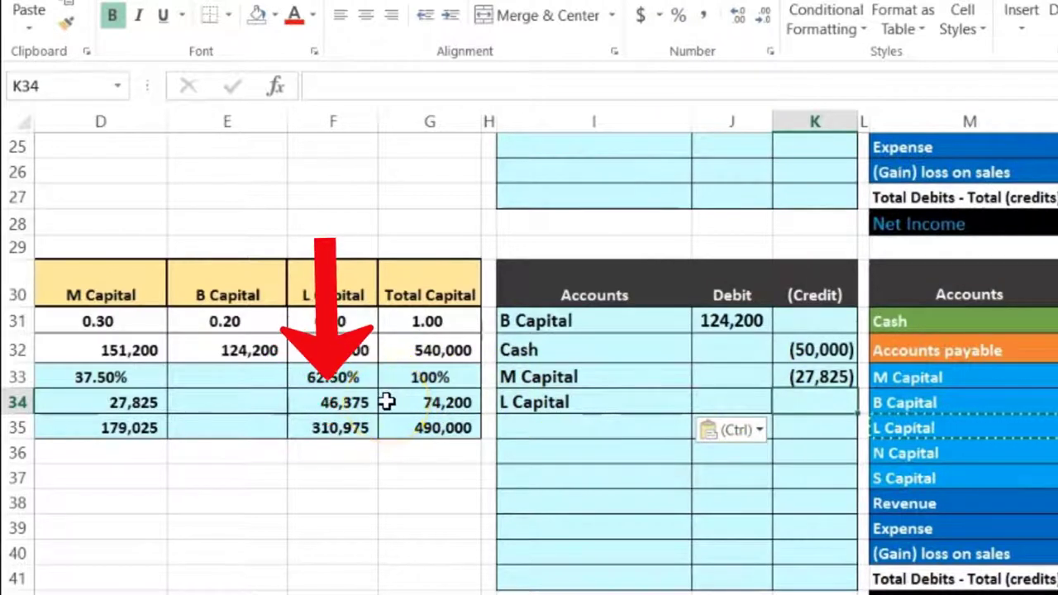
type("-46375")
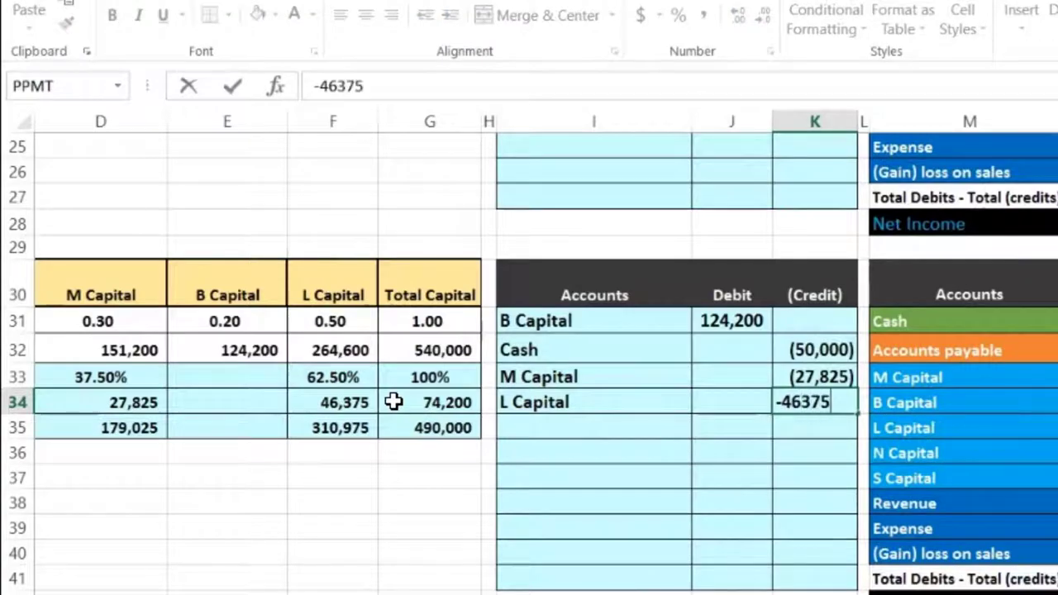
key("Return")
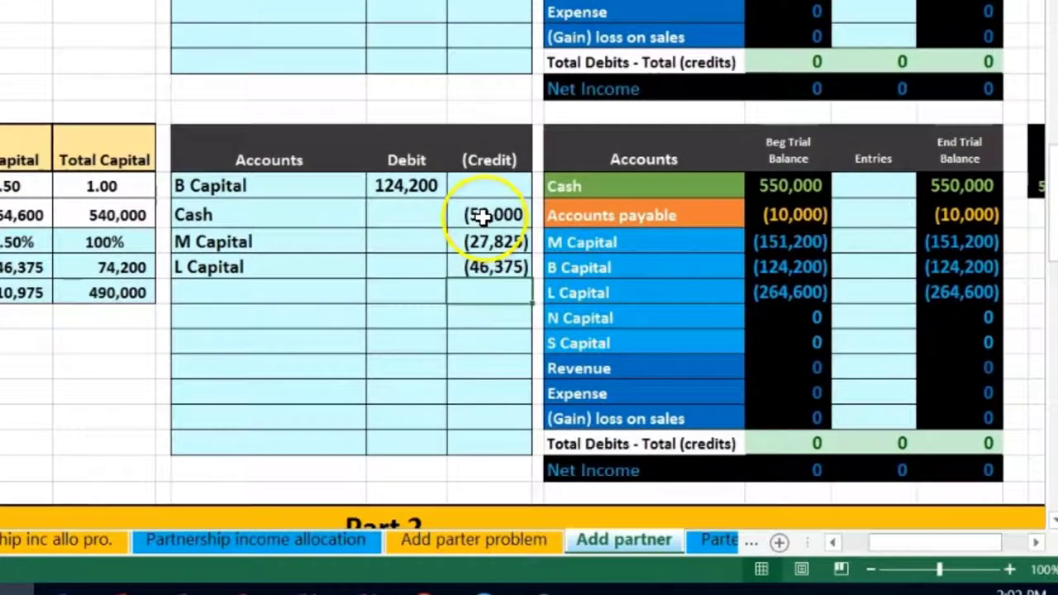
Step: Check the sums of the journal entry's credits and of J31:K34, and compare the trial balance capital accounts with the new balances in row 35
left_click_drag(483, 215, 484, 267)
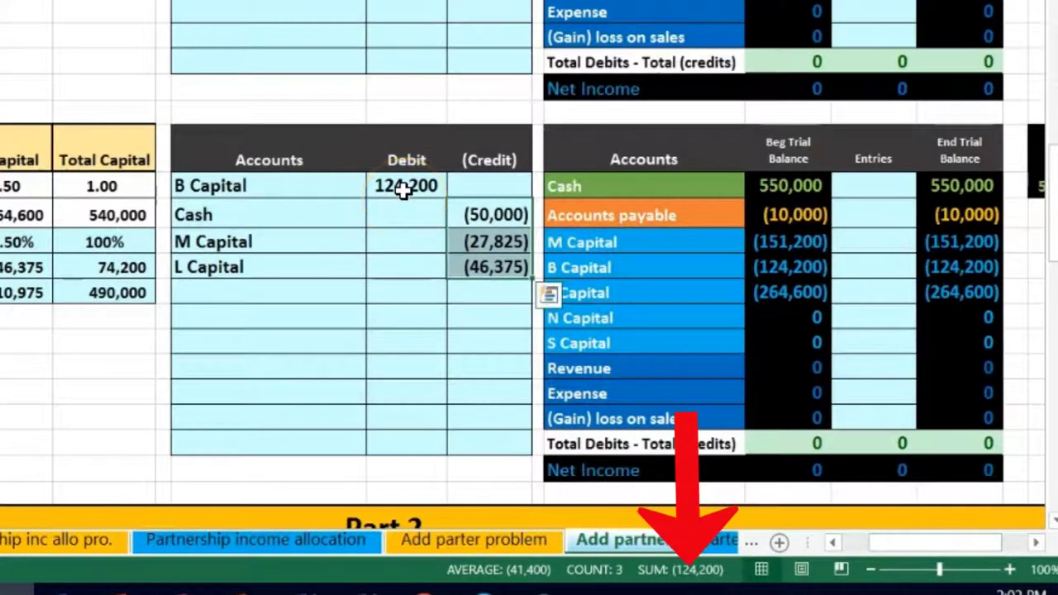
left_click_drag(402, 188, 464, 260)
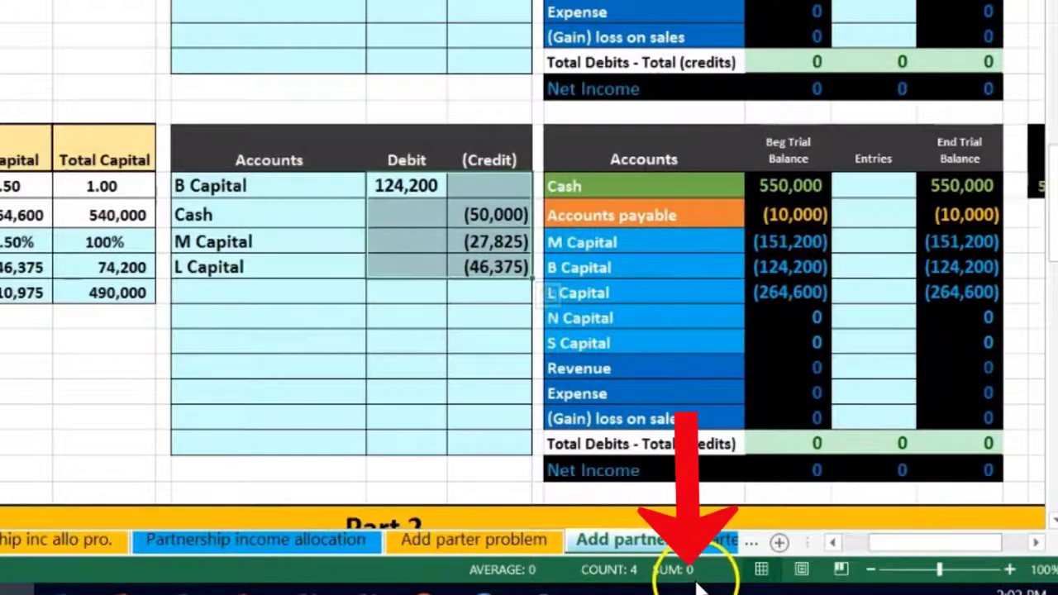
left_click(789, 323)
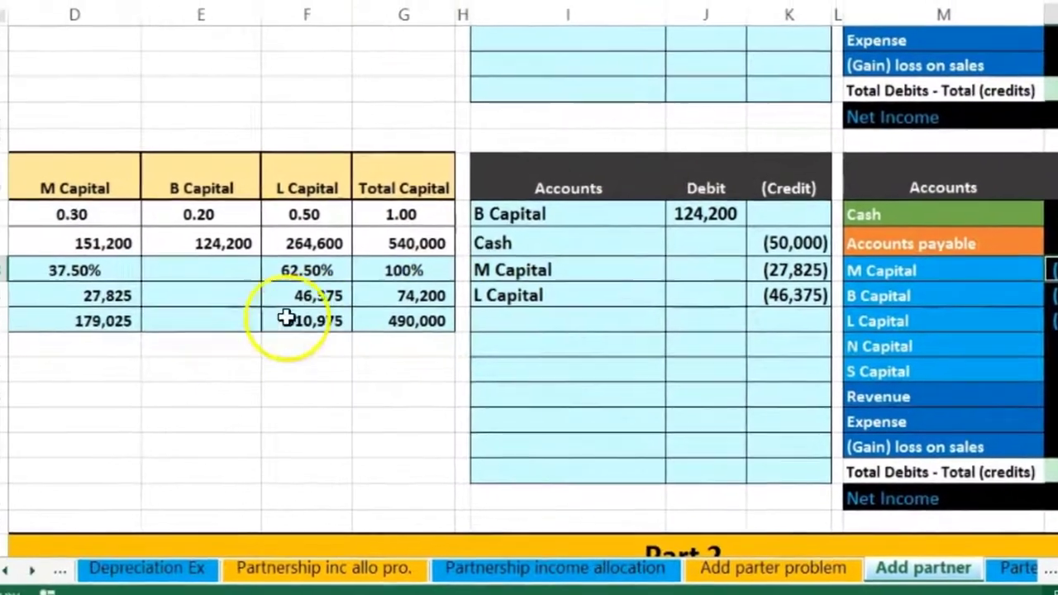
left_click(139, 322)
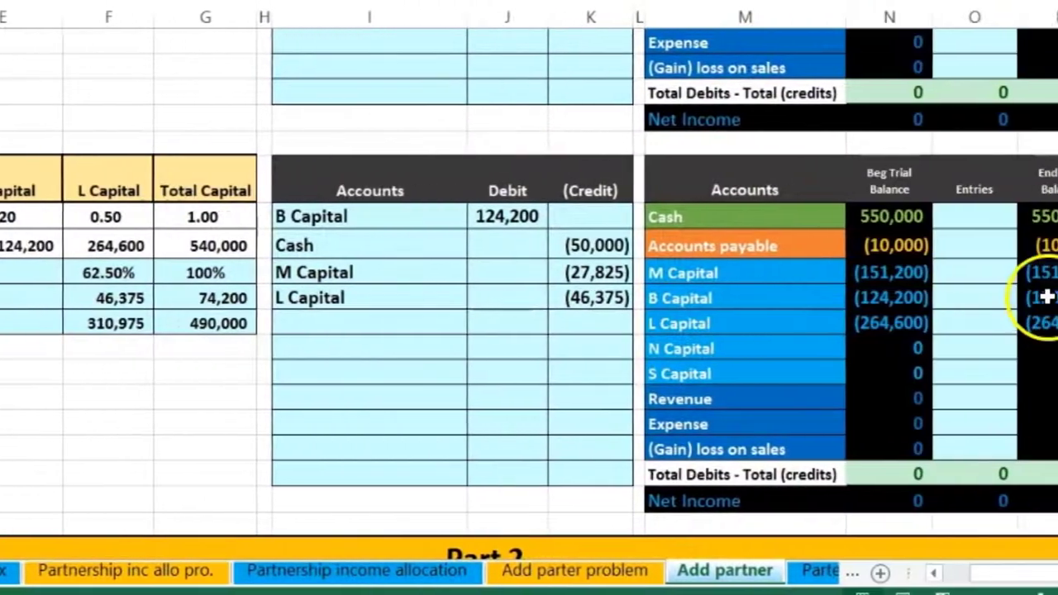
left_click(957, 295)
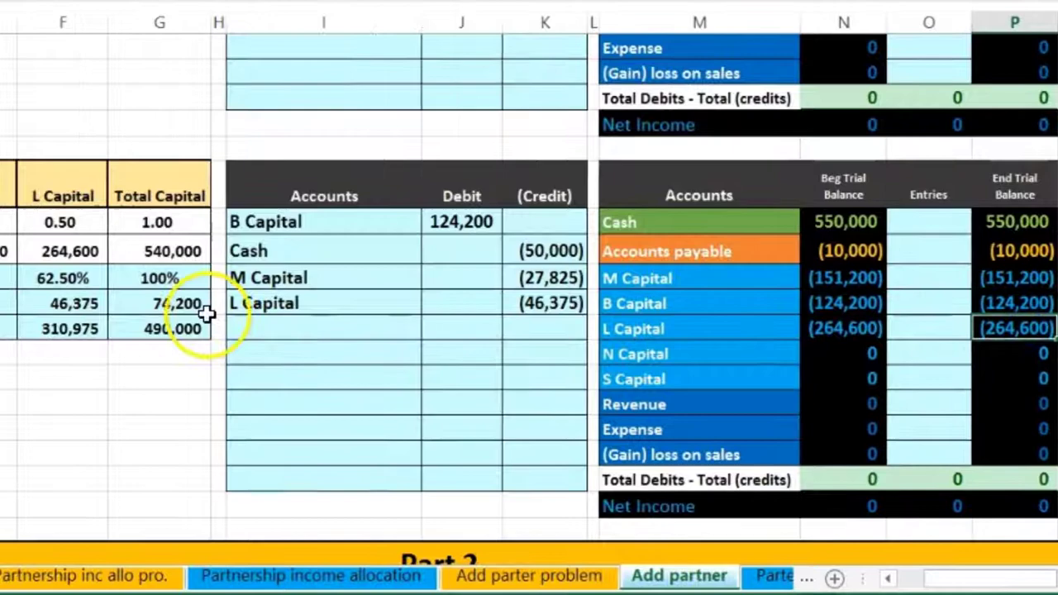
left_click(49, 323)
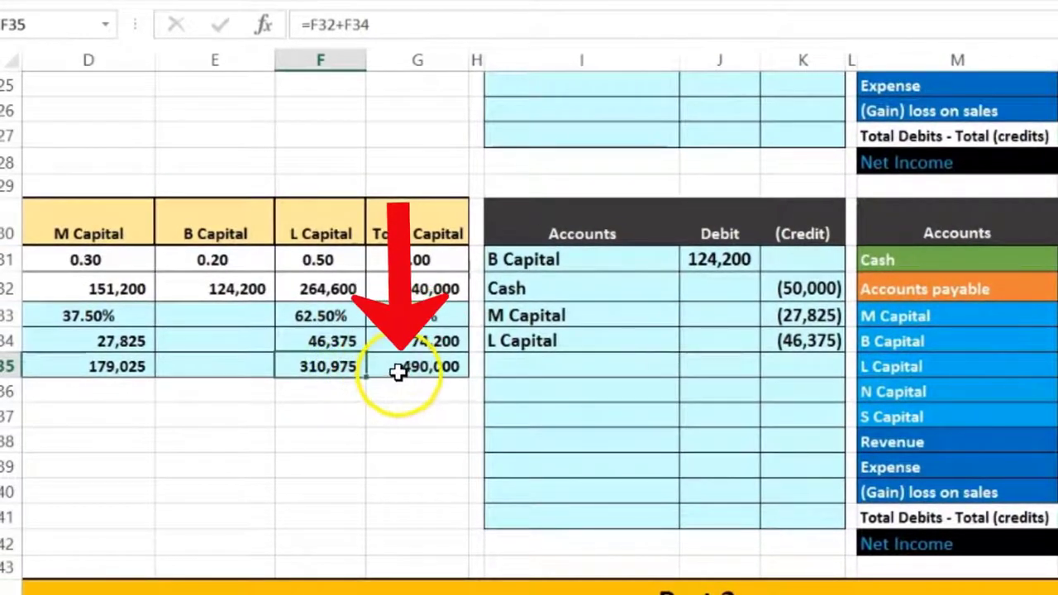
left_click(397, 369)
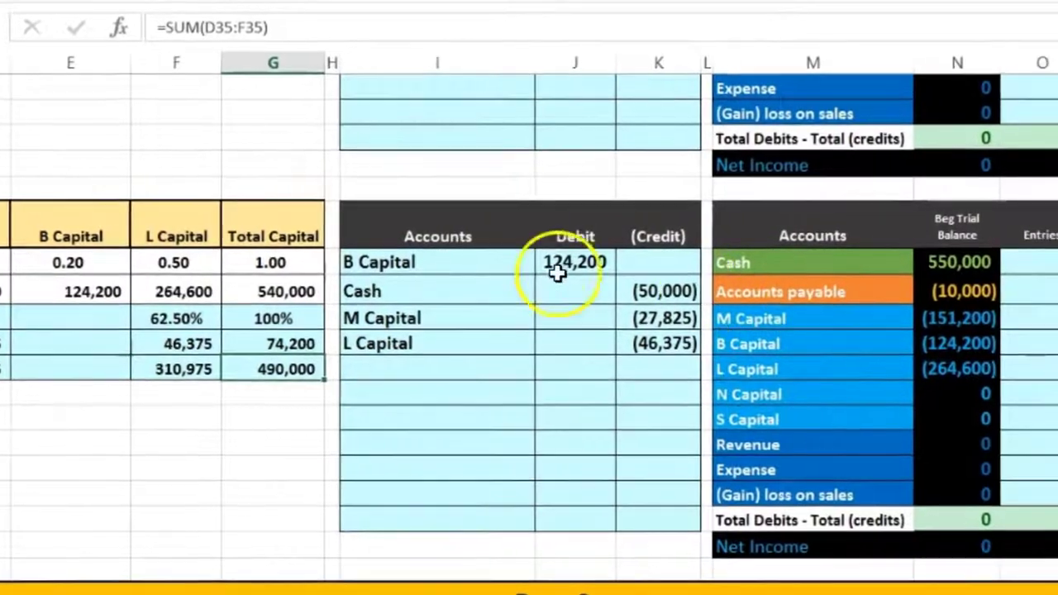
Step: Post the journal entry's B Capital debit to the trial balance by entering =J31 in B Capital's Entries cell O34
left_click_drag(463, 262, 551, 267)
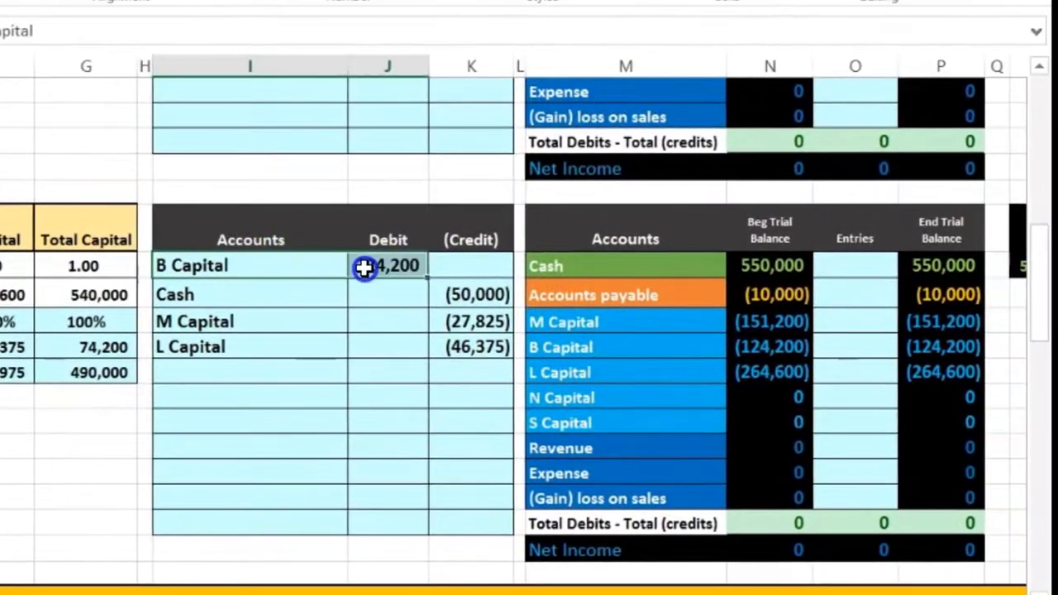
left_click_drag(537, 349, 825, 348)
left_click(854, 345)
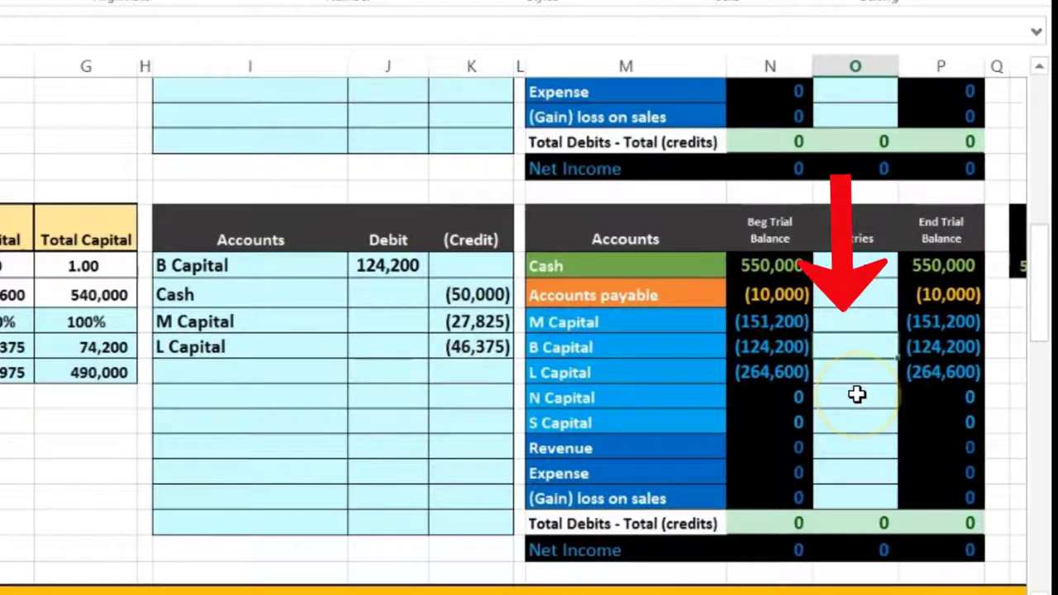
type("=")
left_click(623, 349)
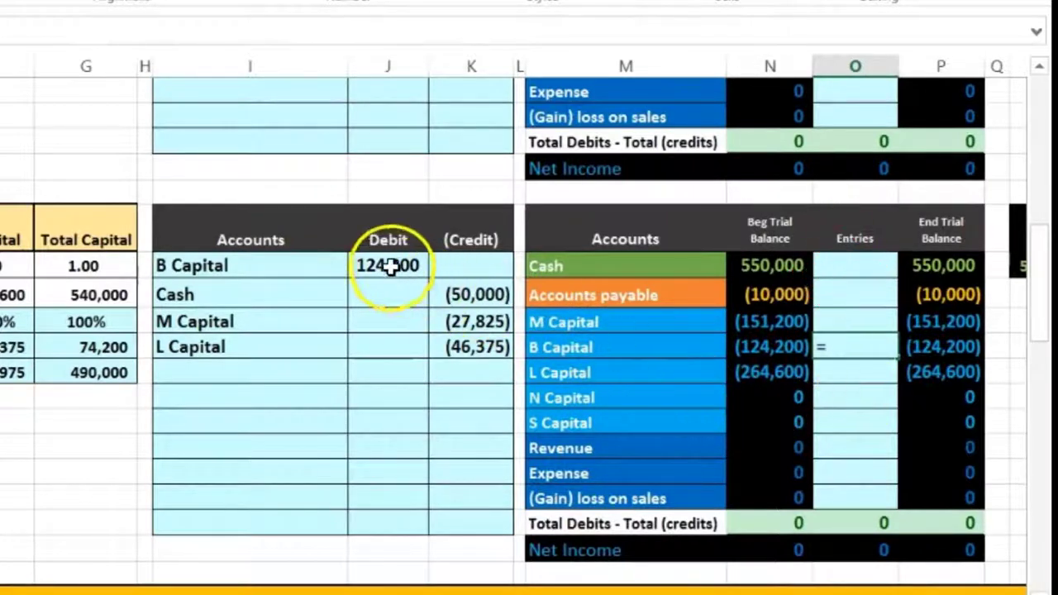
left_click(389, 266)
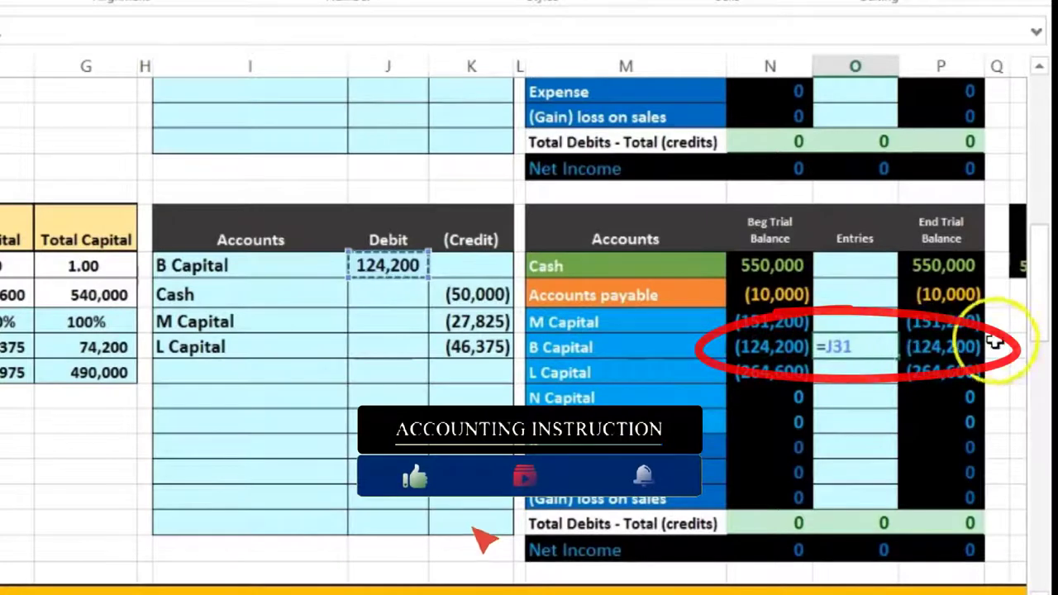
key("Return")
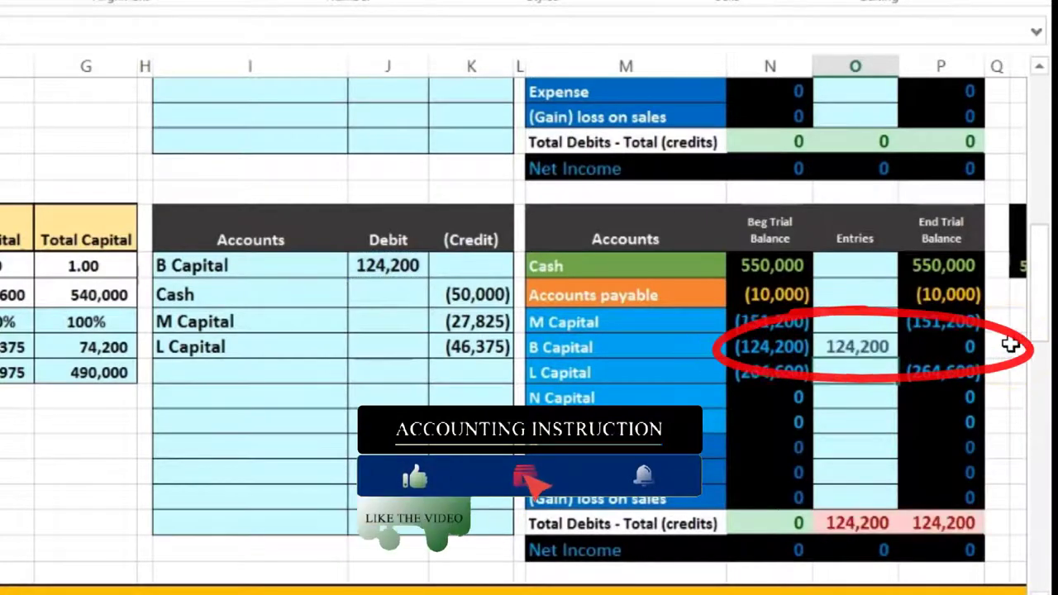
Step: Post the journal entry's Cash credit to the trial balance by entering =K32 in Cash's Entries cell O31
left_click_drag(300, 297, 450, 290)
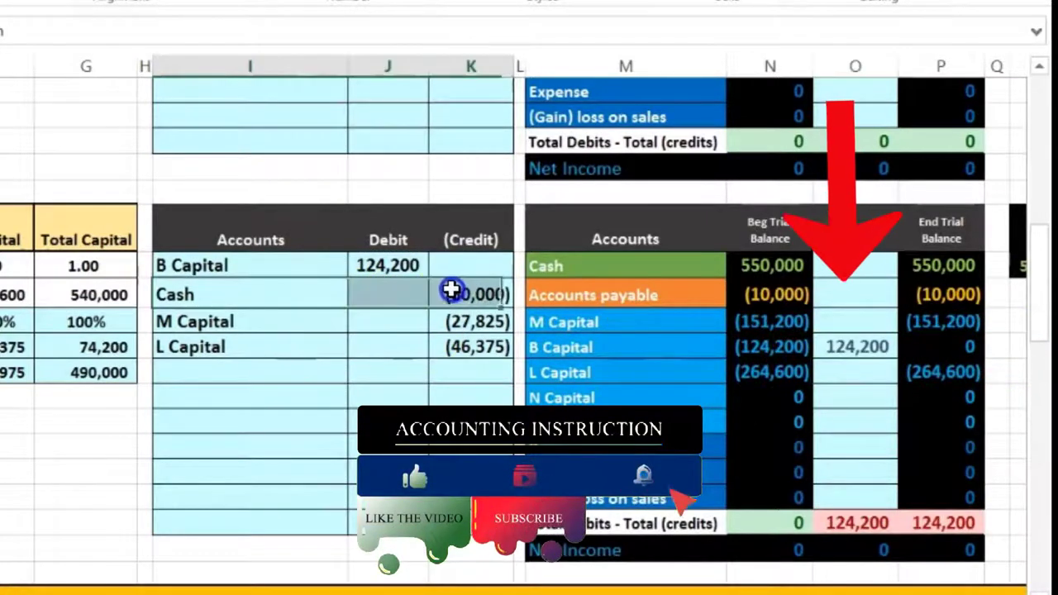
left_click(592, 266)
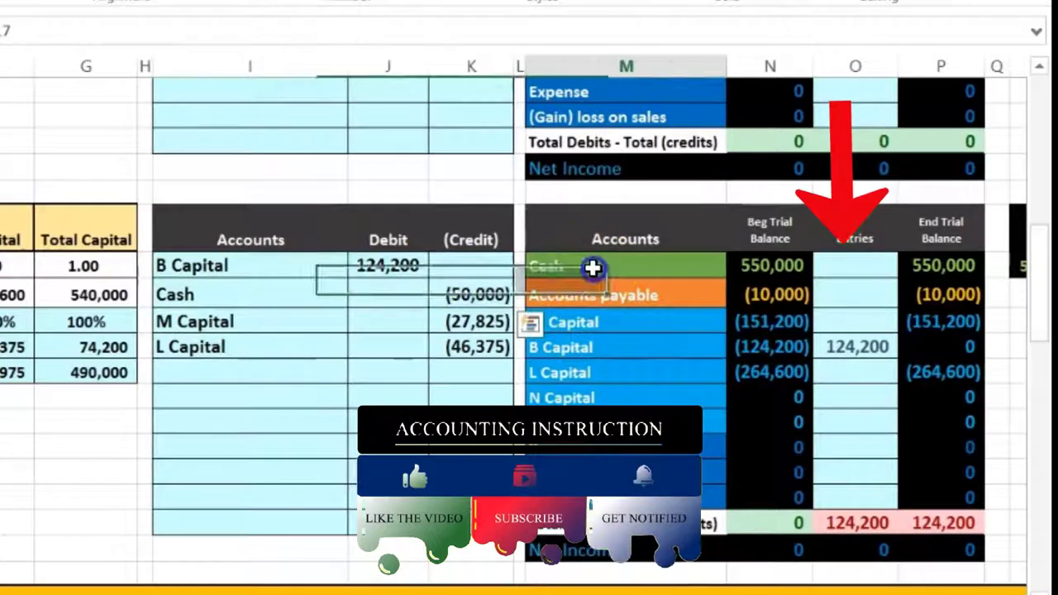
left_click(861, 266)
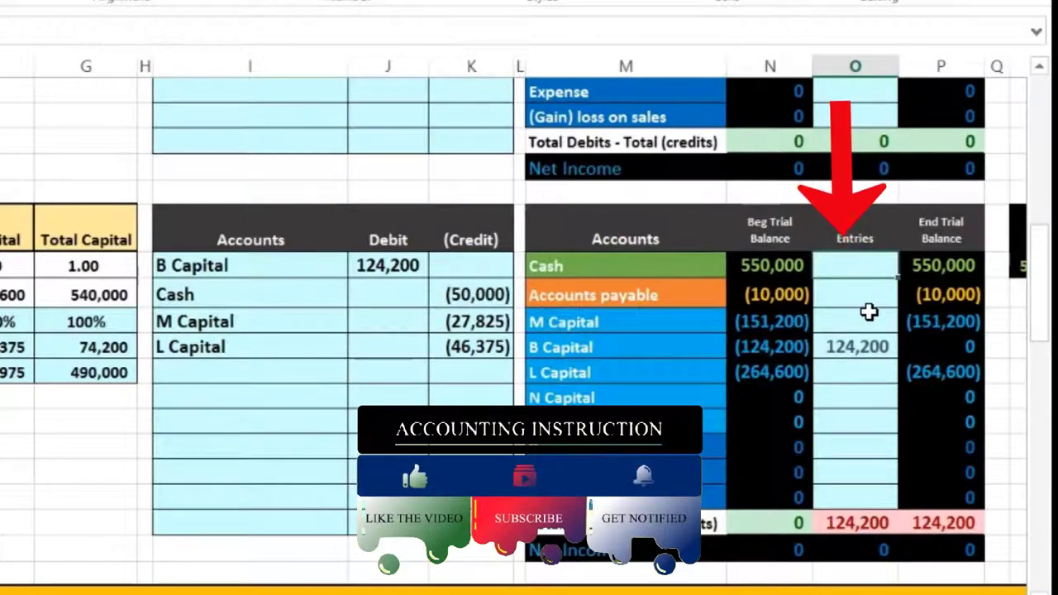
type("=")
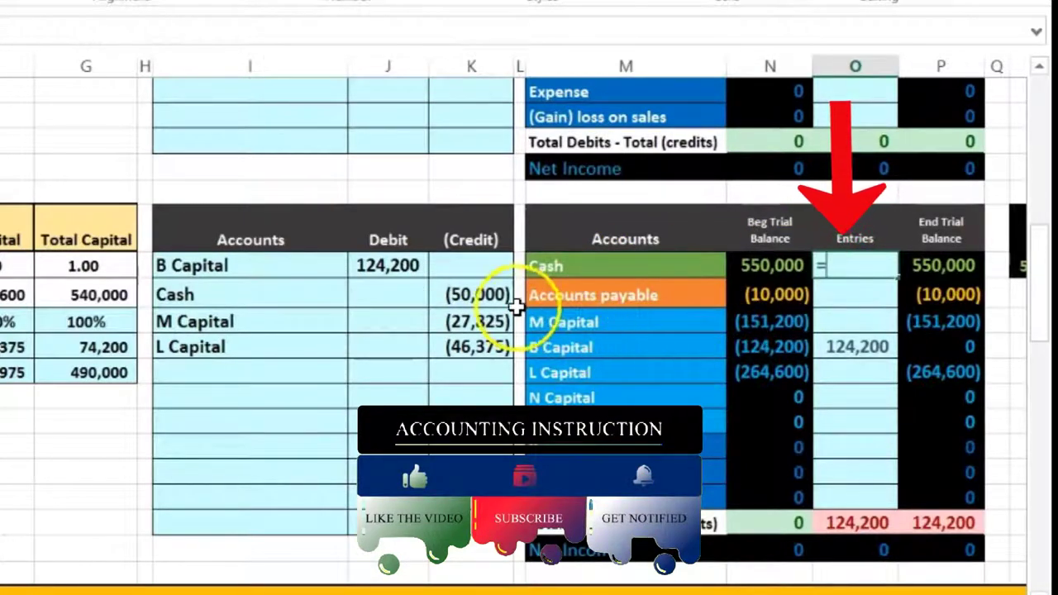
left_click(471, 294)
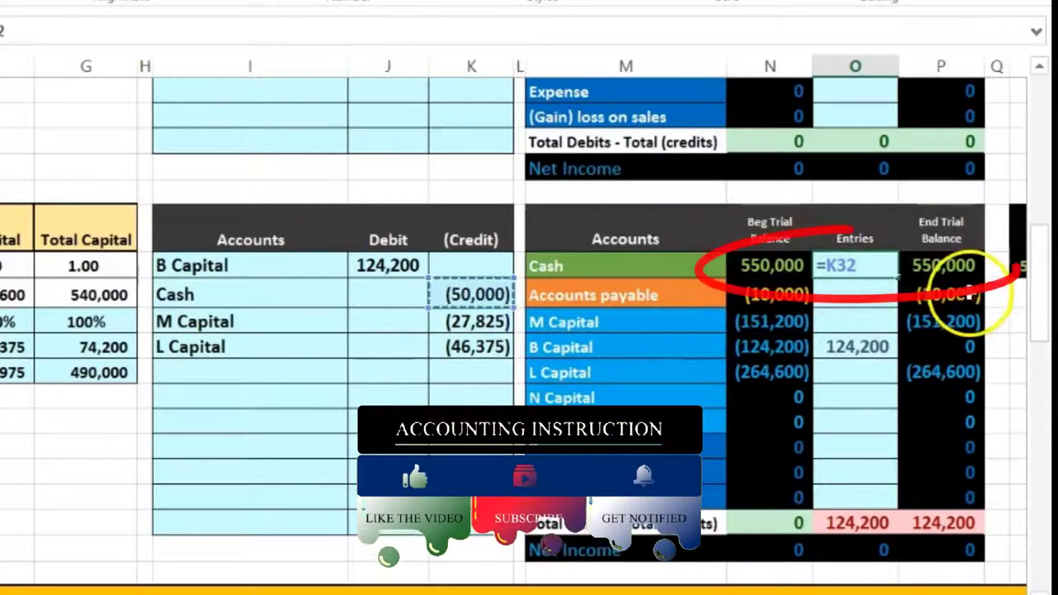
key("Return")
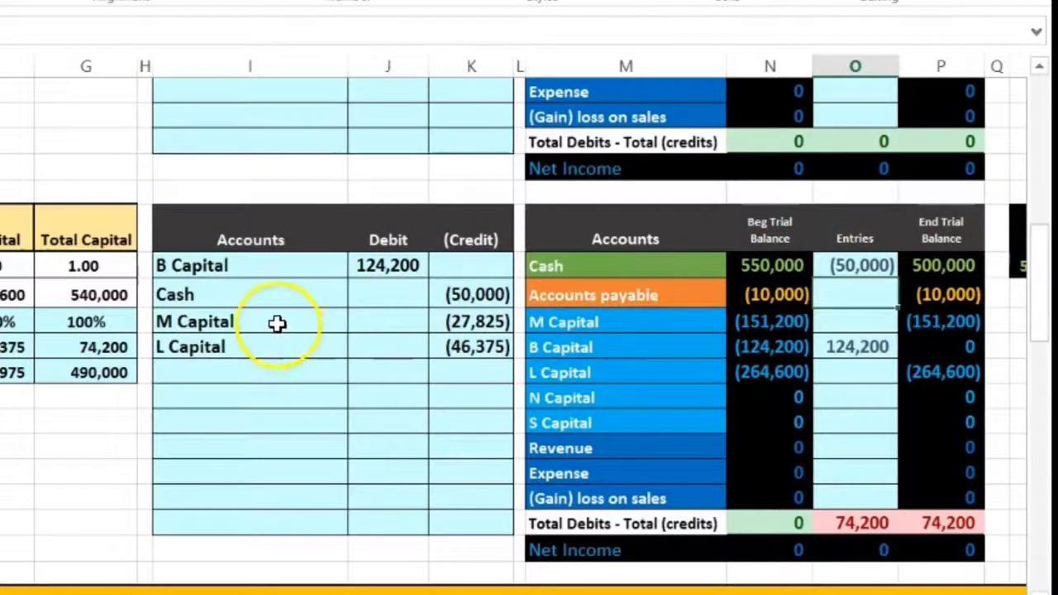
Step: Post the M Capital credit to the trial balance by entering =K33 in M Capital's Entries cell O33
left_click_drag(276, 326, 469, 329)
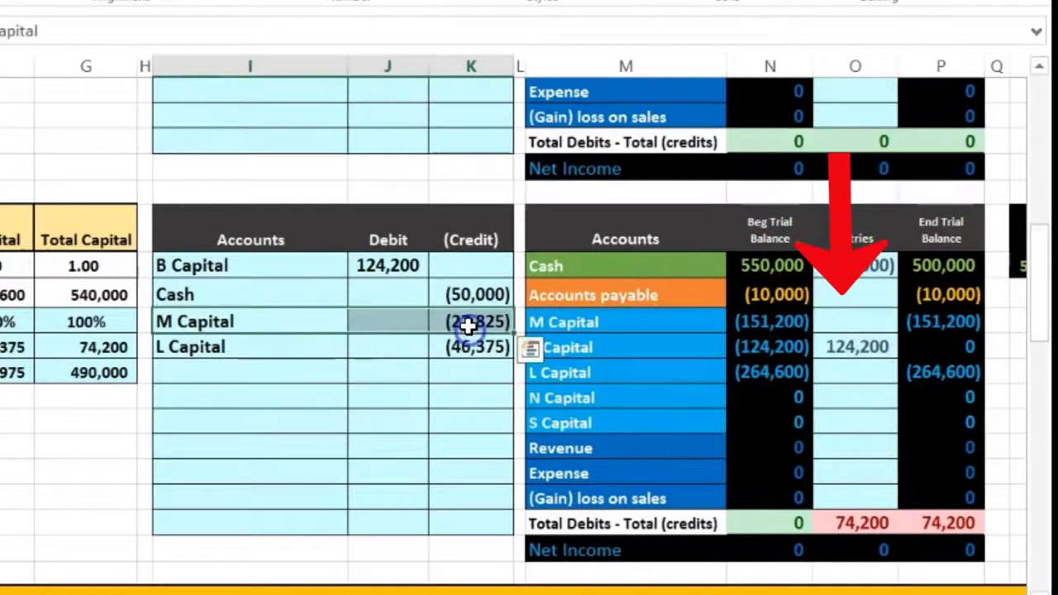
left_click(678, 321)
key("Right")
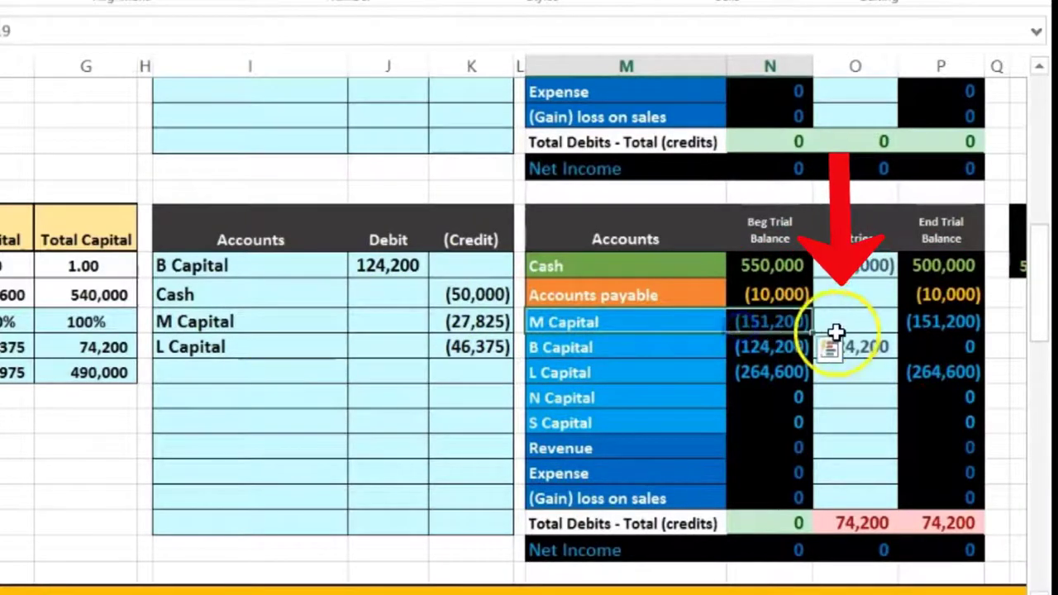
left_click(842, 322)
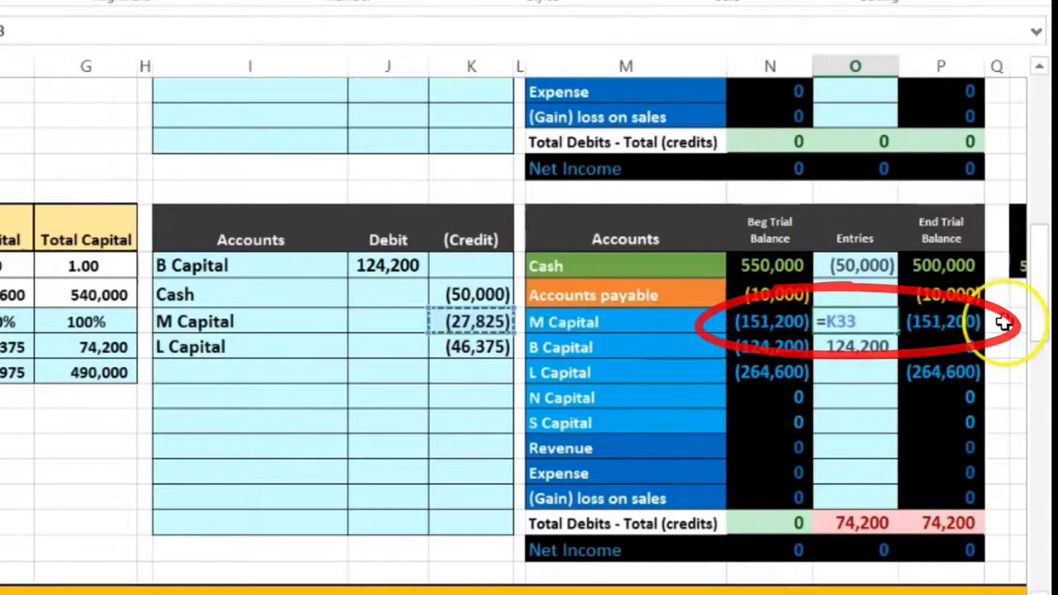
key("Return")
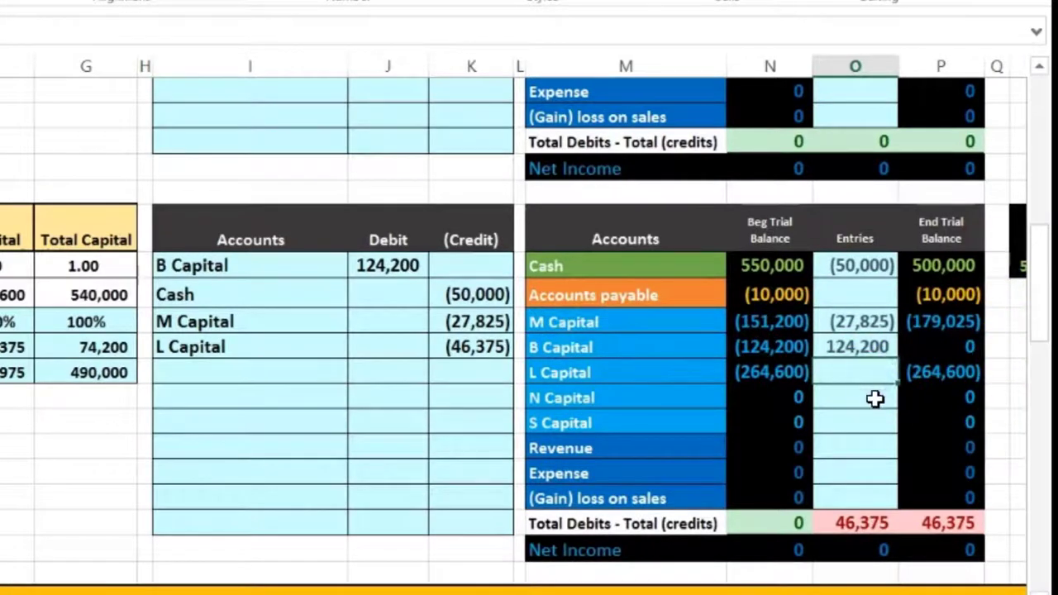
Step: Post the L Capital credit to the trial balance by entering =K34 in L Capital's Entries cell O35
left_click(449, 347)
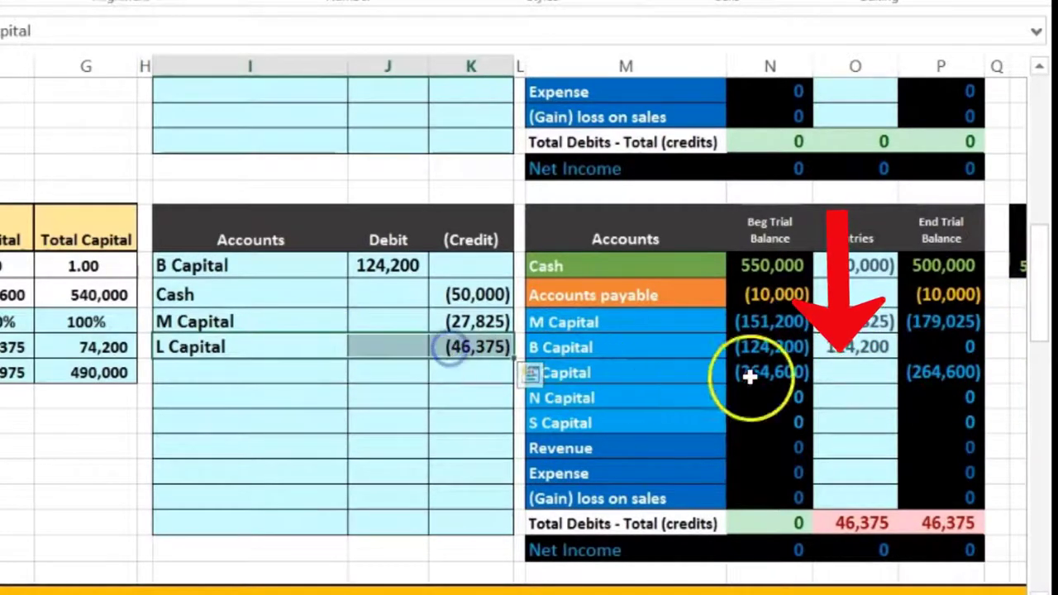
left_click(836, 376)
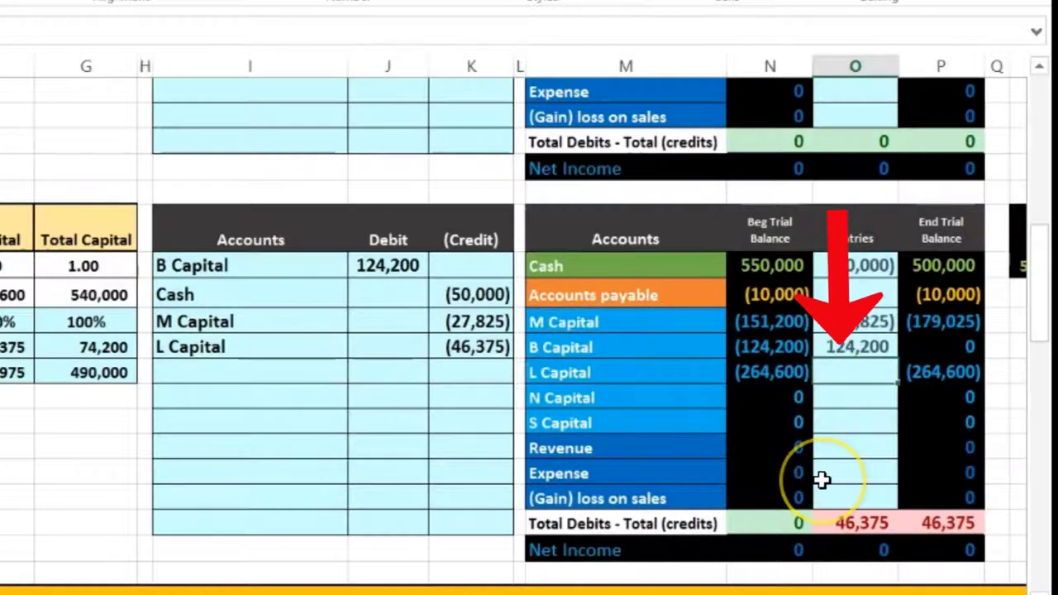
type("=")
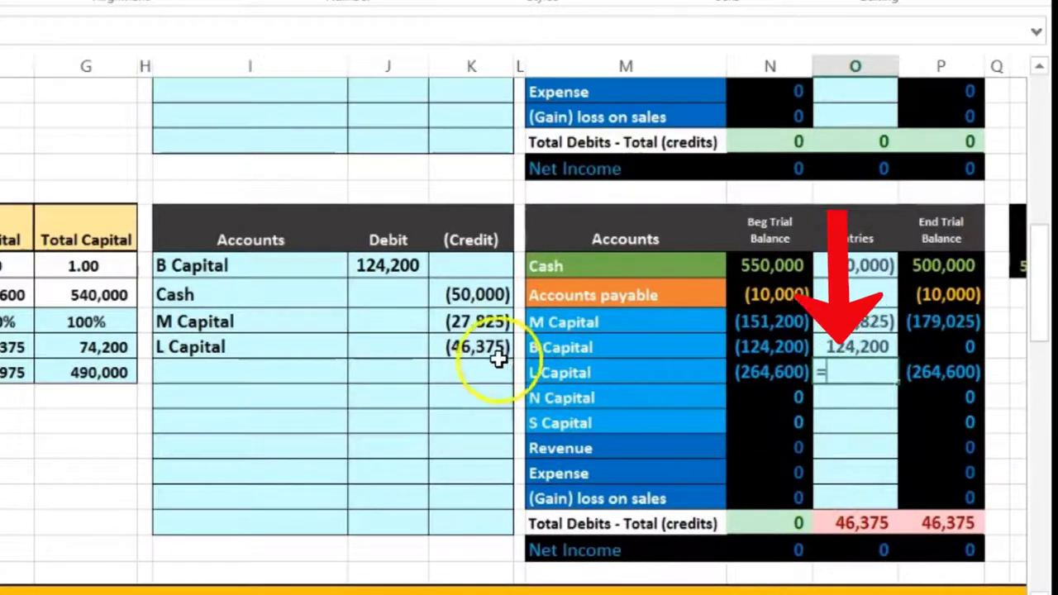
left_click(486, 348)
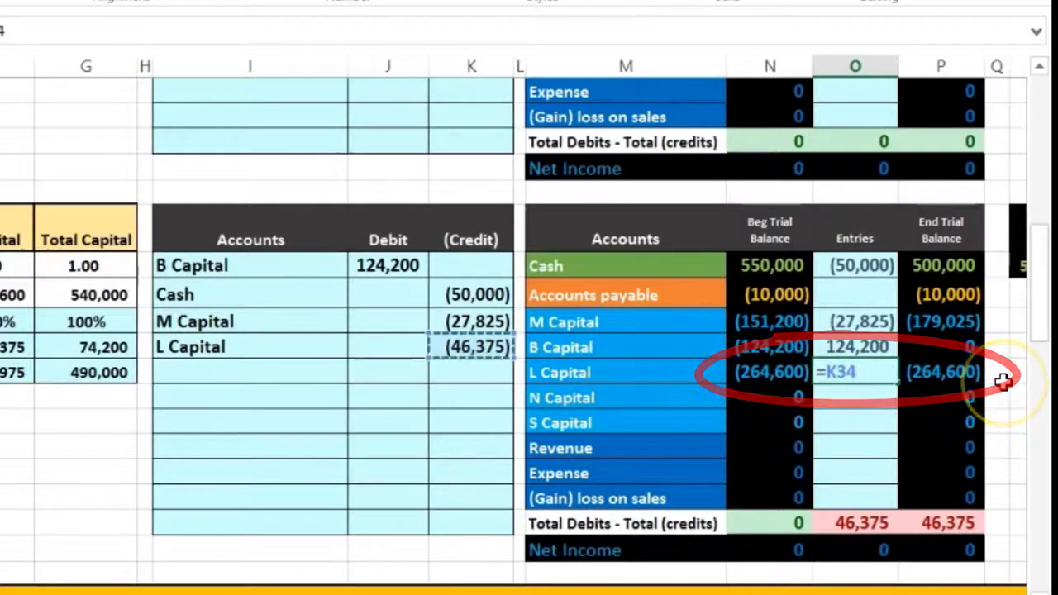
key("Return")
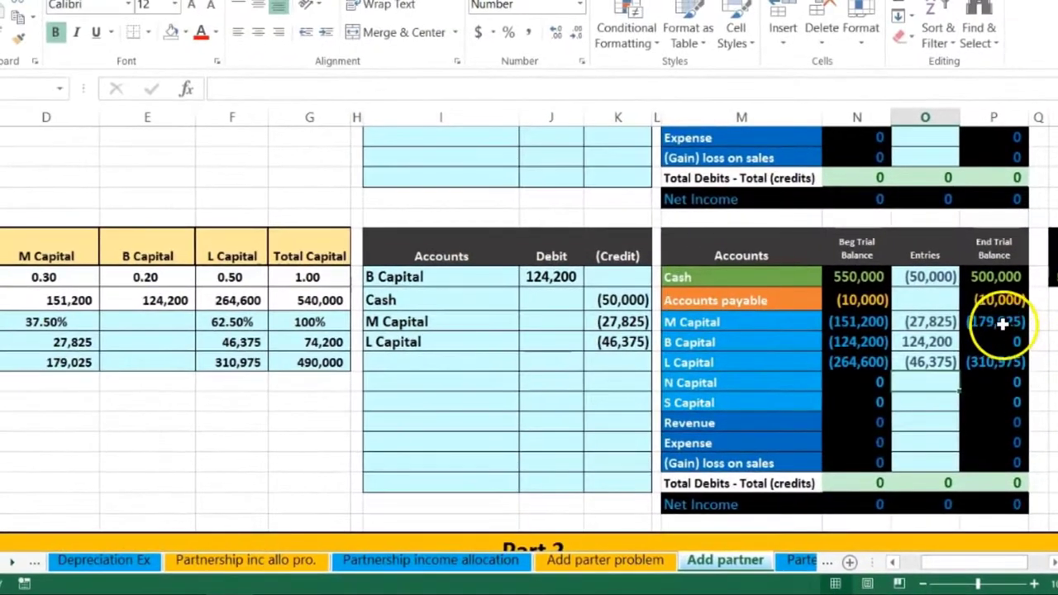
Step: Compare the ending M Capital and L Capital trial balance amounts with the new balances in row 35, and check the sum of P33:P35
left_click(1001, 324)
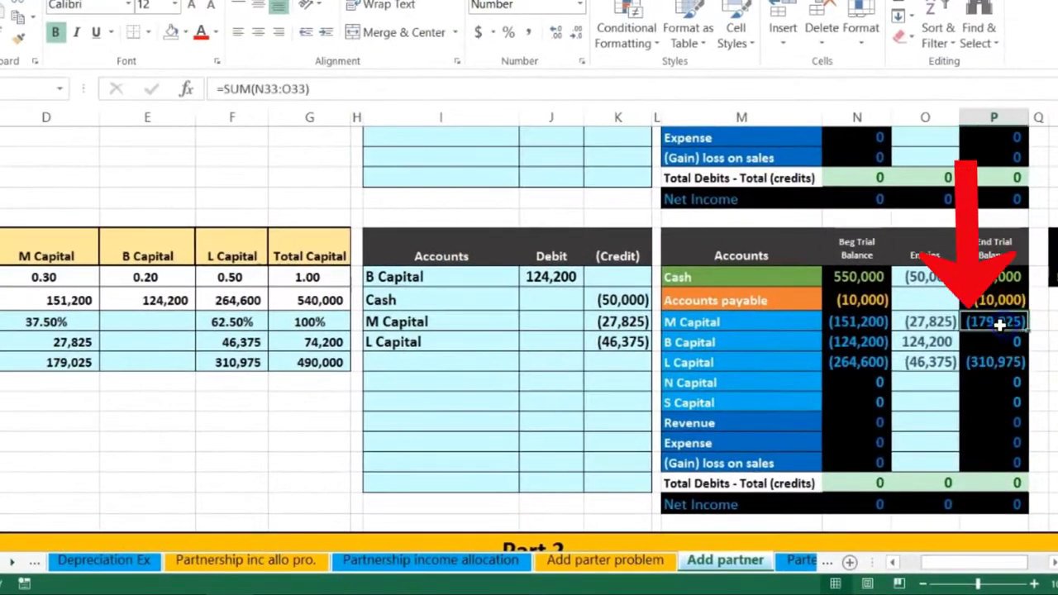
left_click(52, 361)
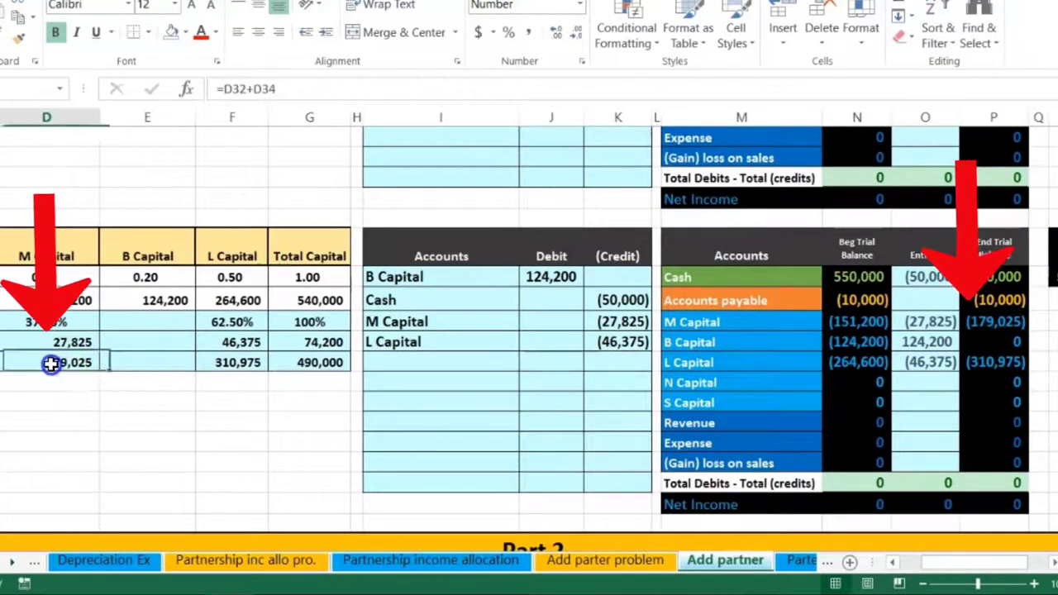
left_click(991, 359)
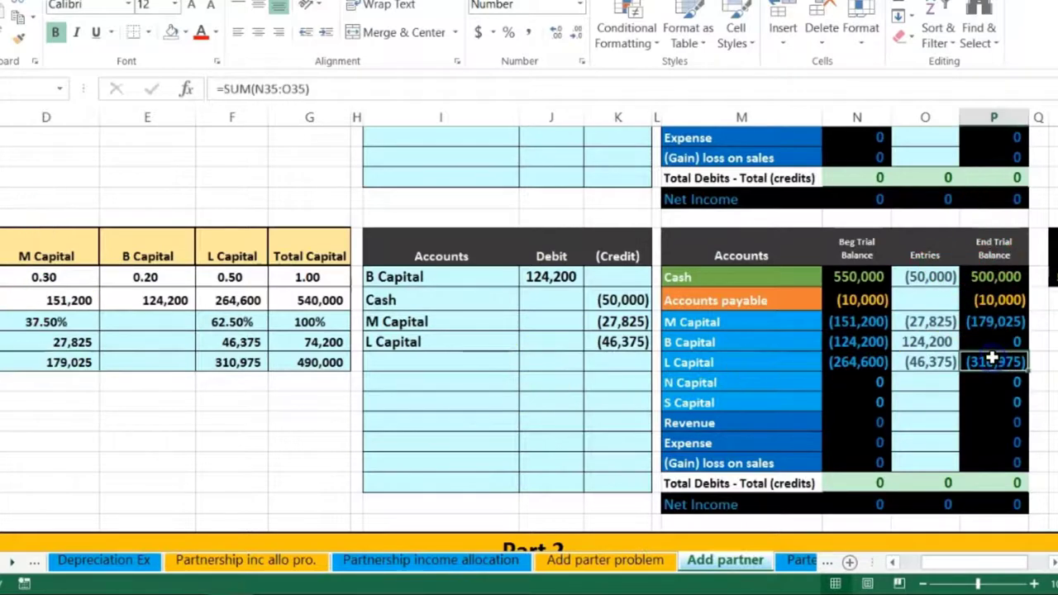
left_click(246, 361)
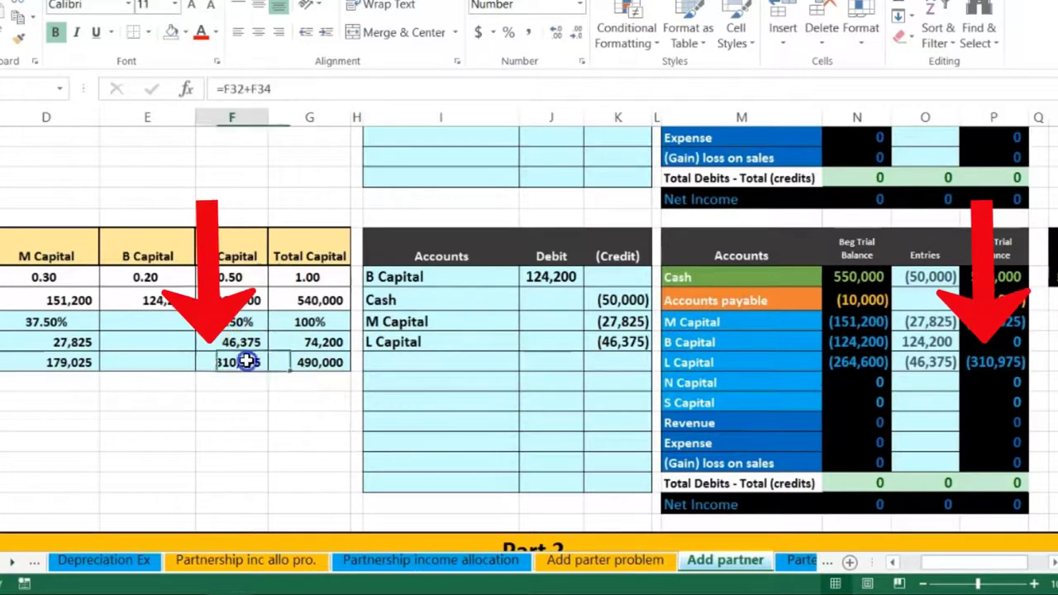
left_click_drag(995, 322, 1001, 333)
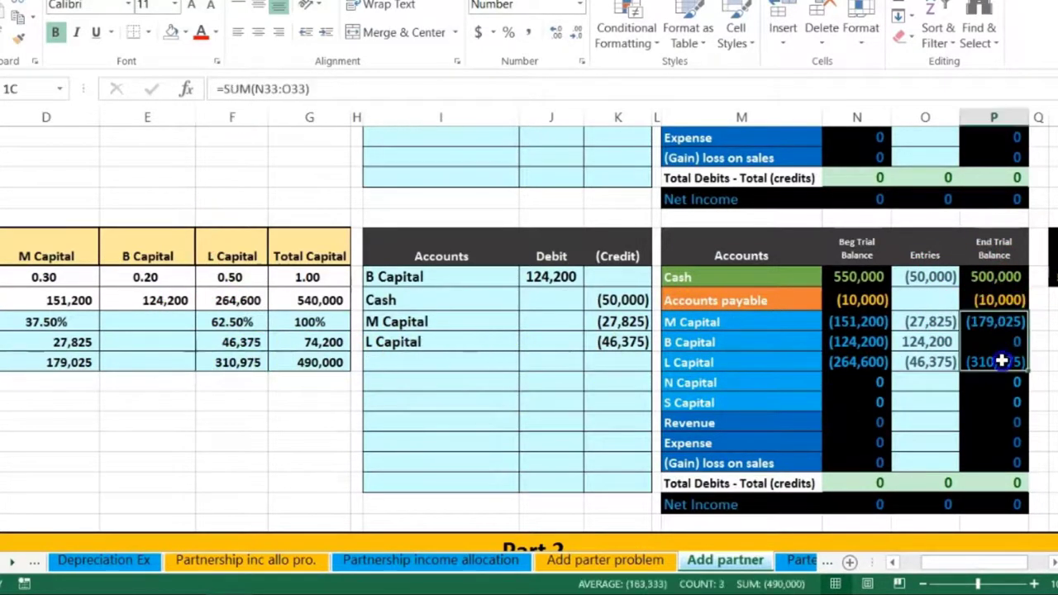